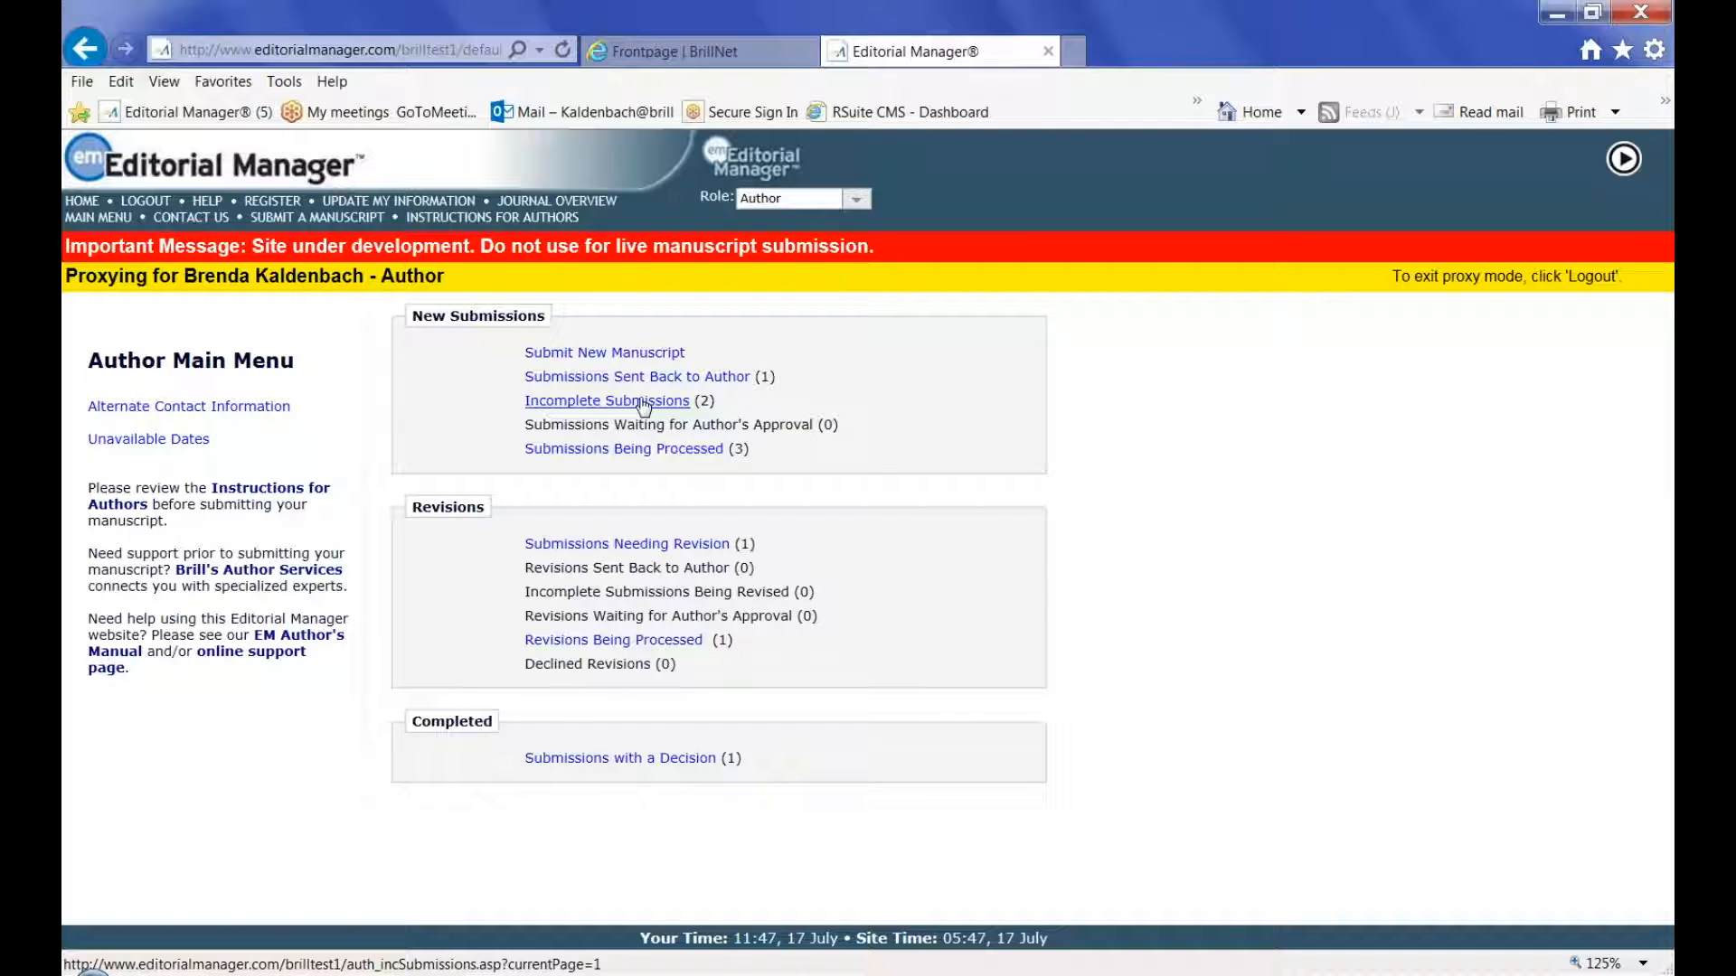
Open the incomplete submission titled "Authors names" for editing and accept article type "TEST new submission interface double blind".
{"action": "left_click", "coordinate": [644, 402]}
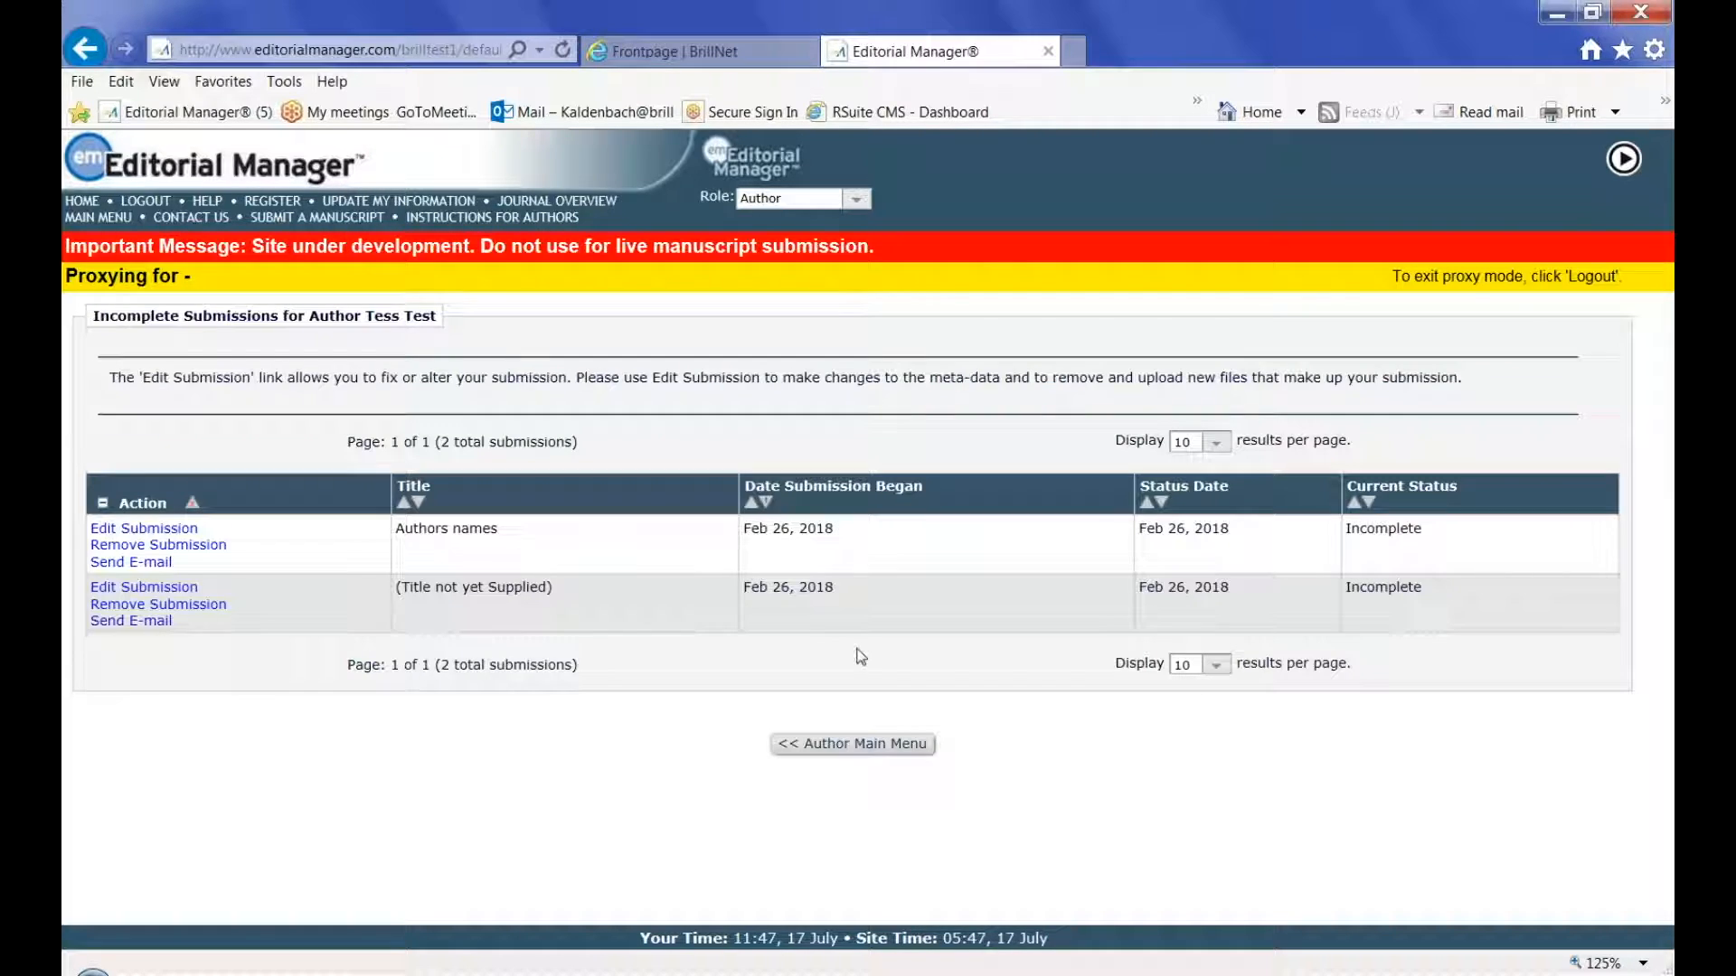
{"action": "left_click", "coordinate": [161, 531]}
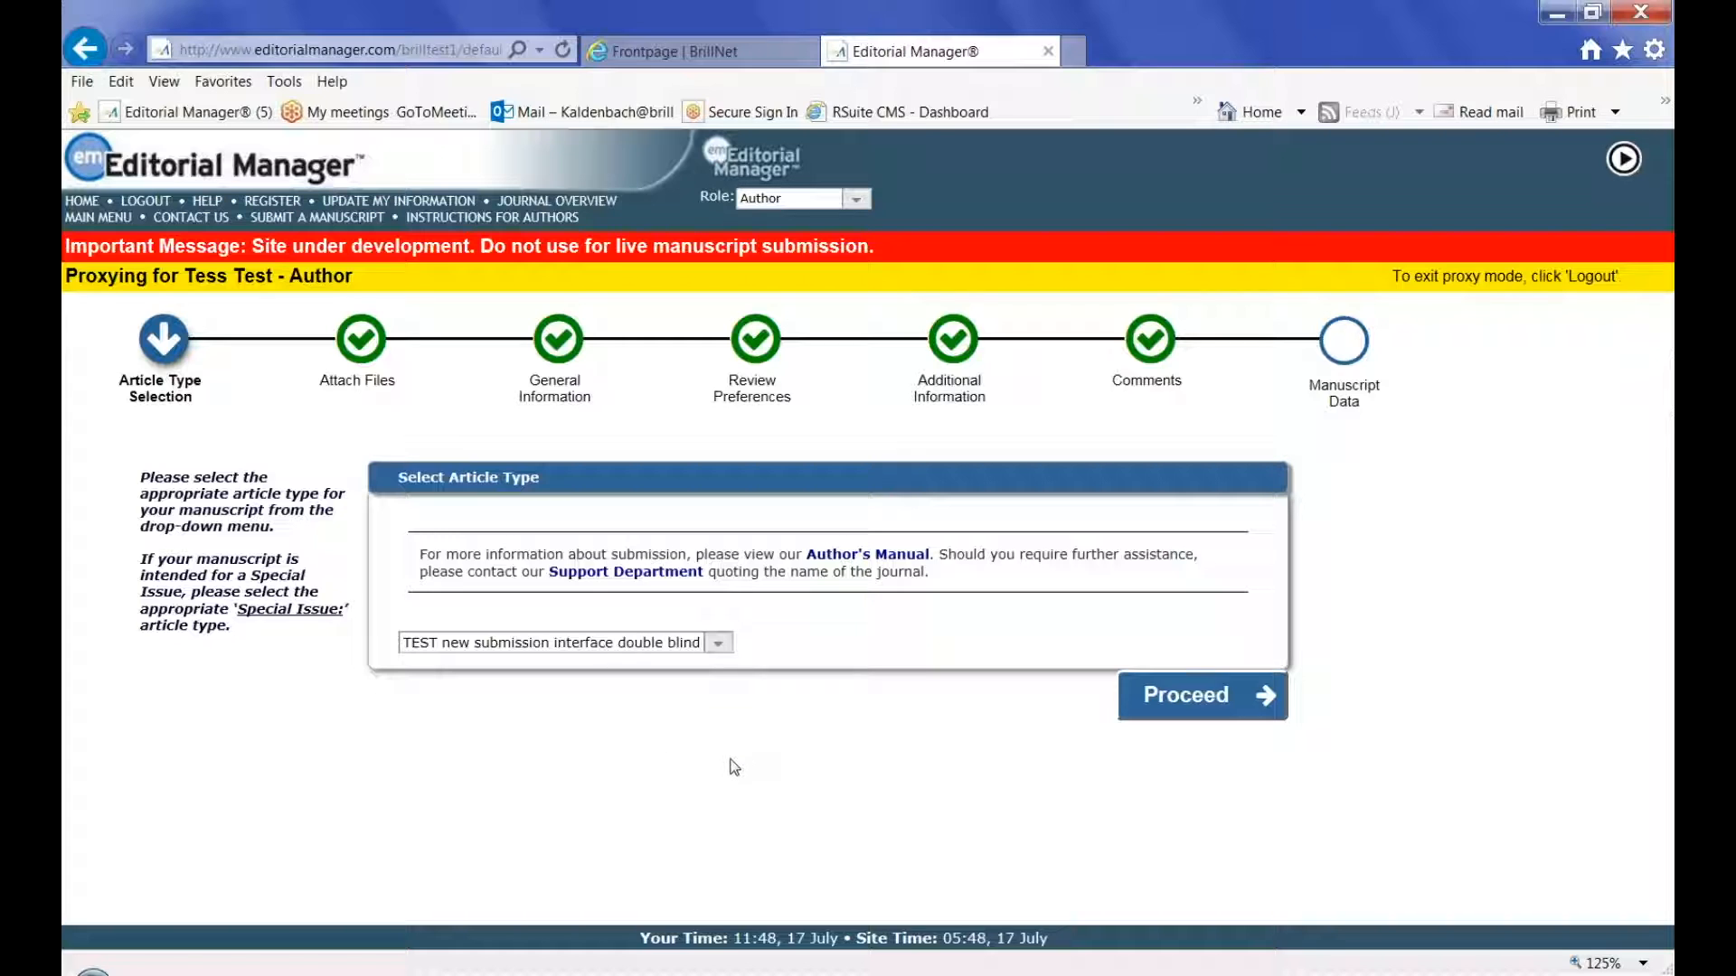
{"action": "left_click", "coordinate": [1173, 693]}
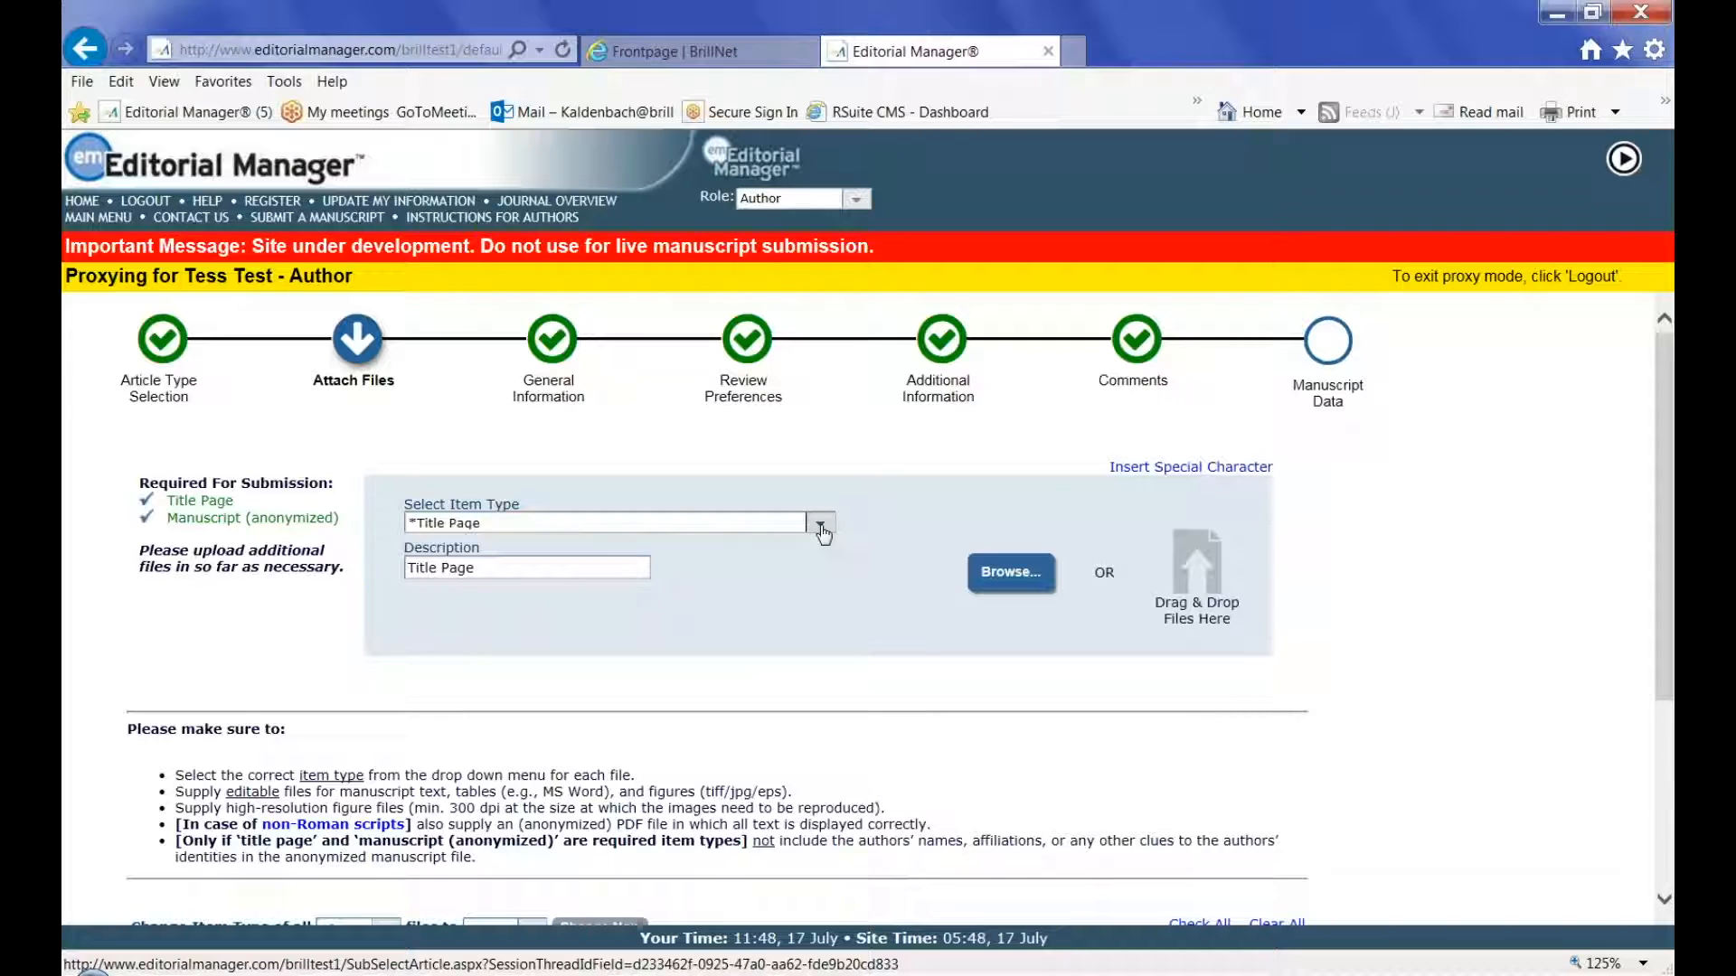
Upload the file Title Page training.doc with item type Title Page.
{"action": "left_click", "coordinate": [820, 527]}
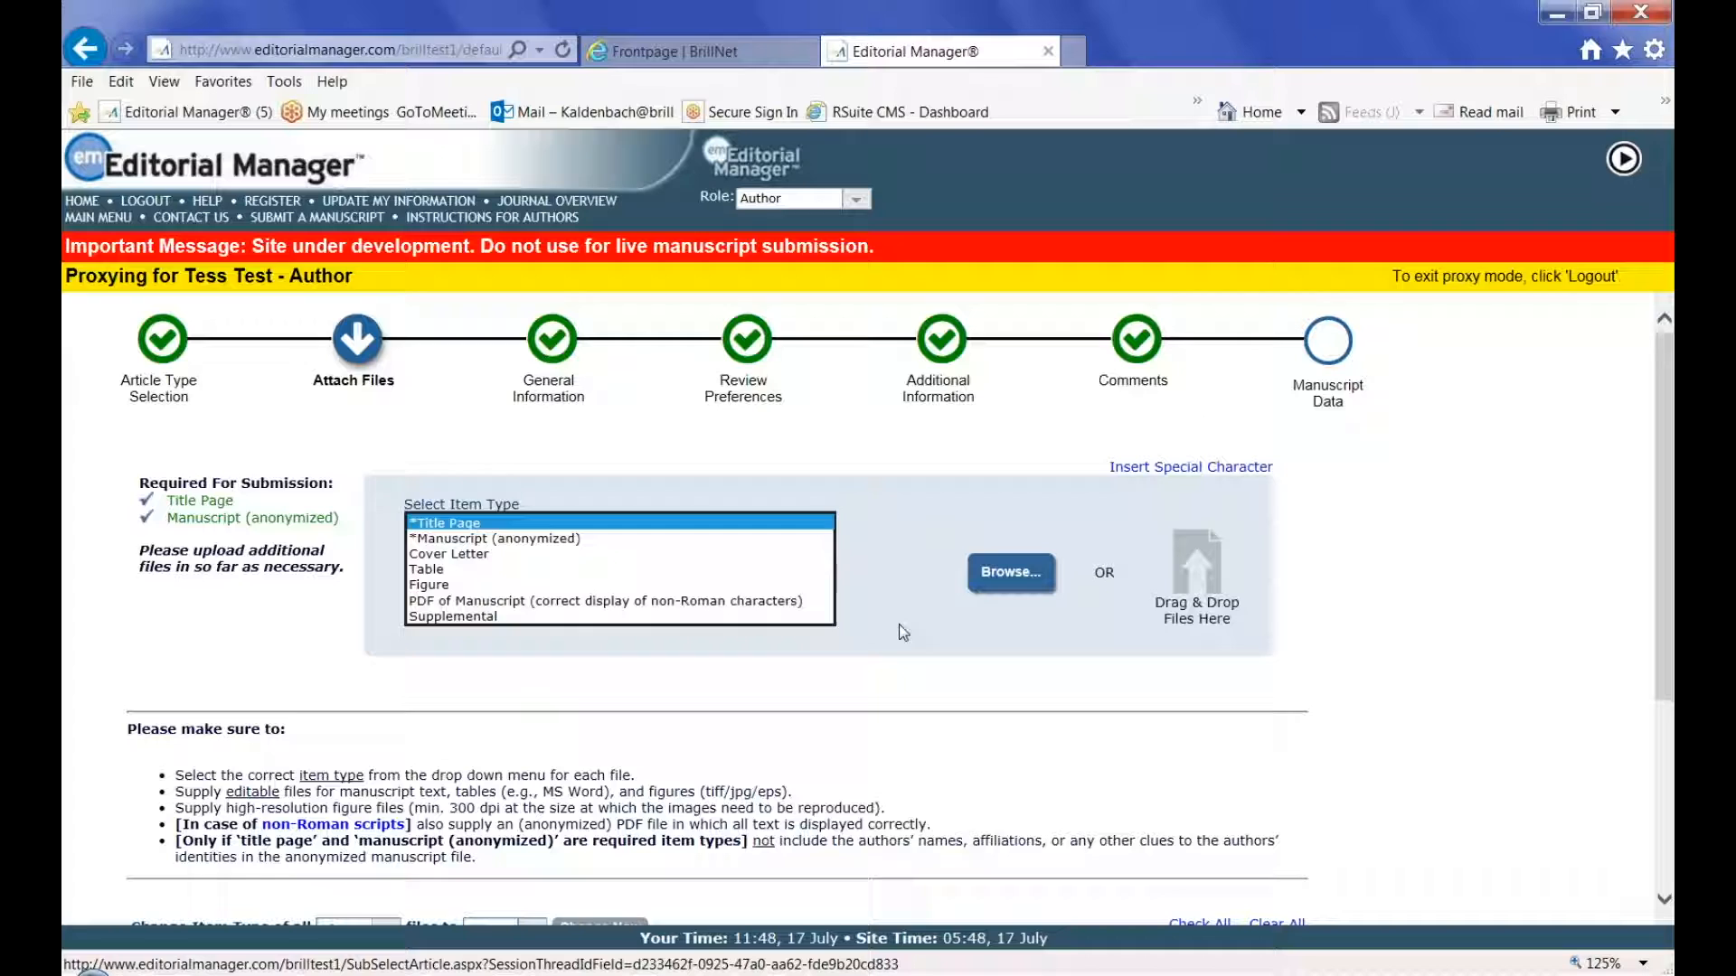
{"action": "left_click", "coordinate": [1000, 580]}
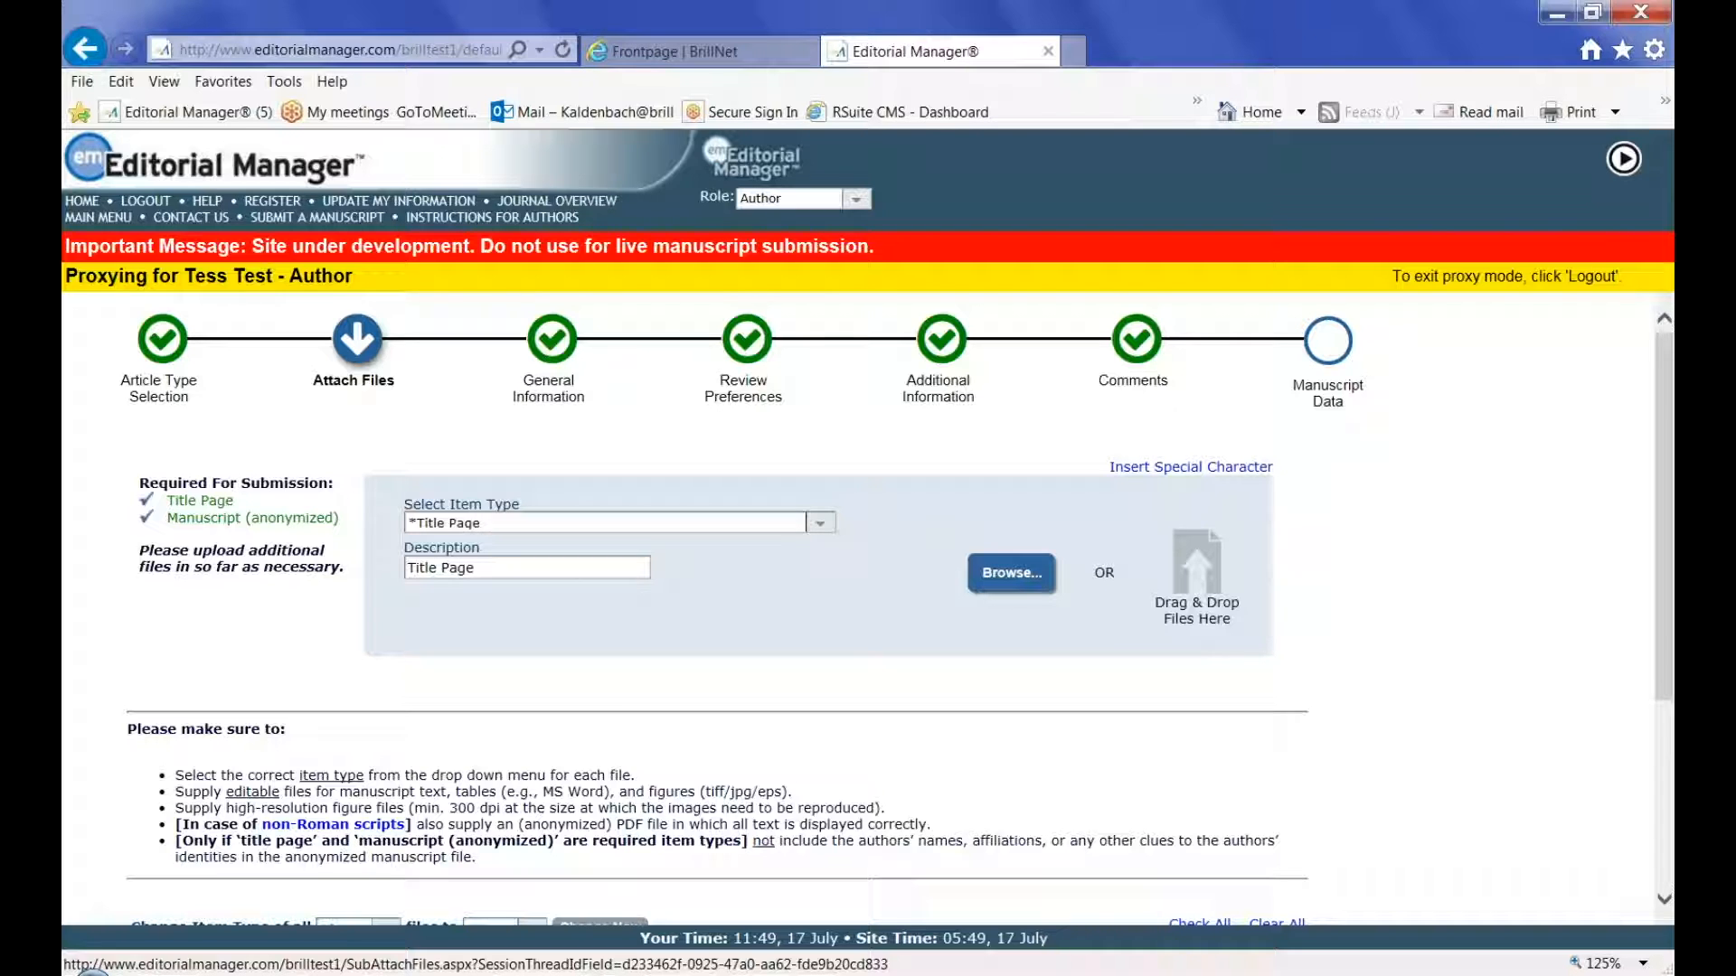
Remove title page.doc from the attached files and continue to General Information.
{"action": "scroll", "coordinate": [881, 692], "scroll_direction": "down", "scroll_amount": 4}
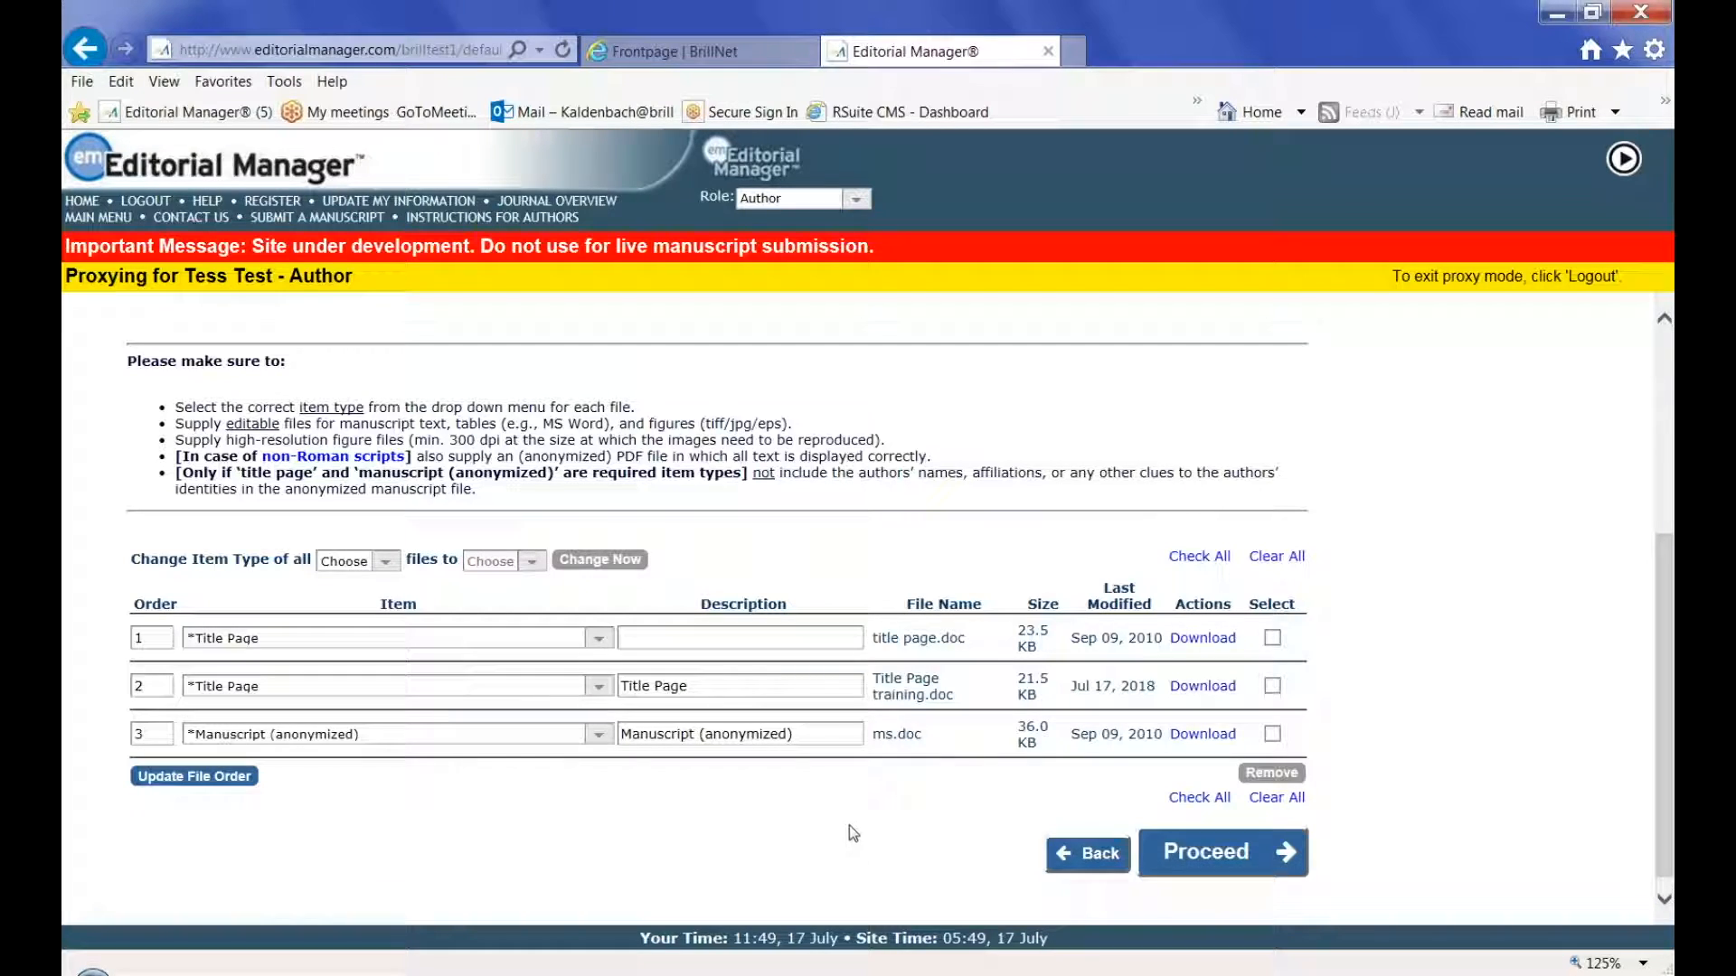
{"action": "left_click", "coordinate": [1273, 639]}
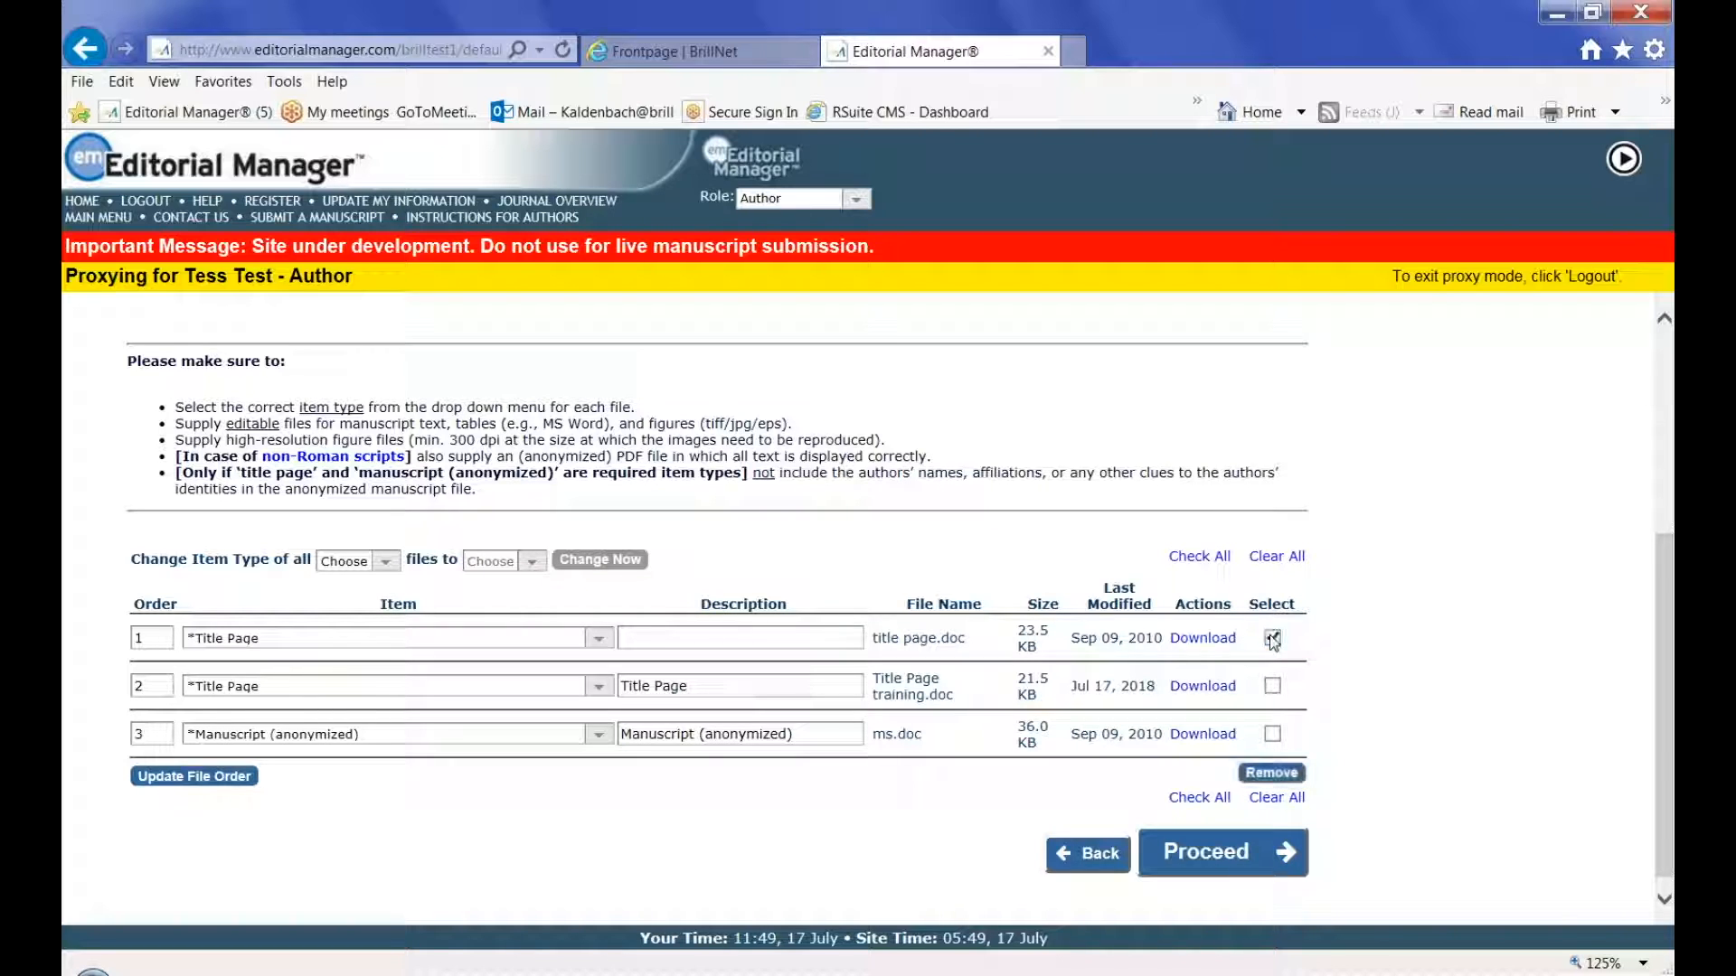
{"action": "left_click", "coordinate": [1273, 773]}
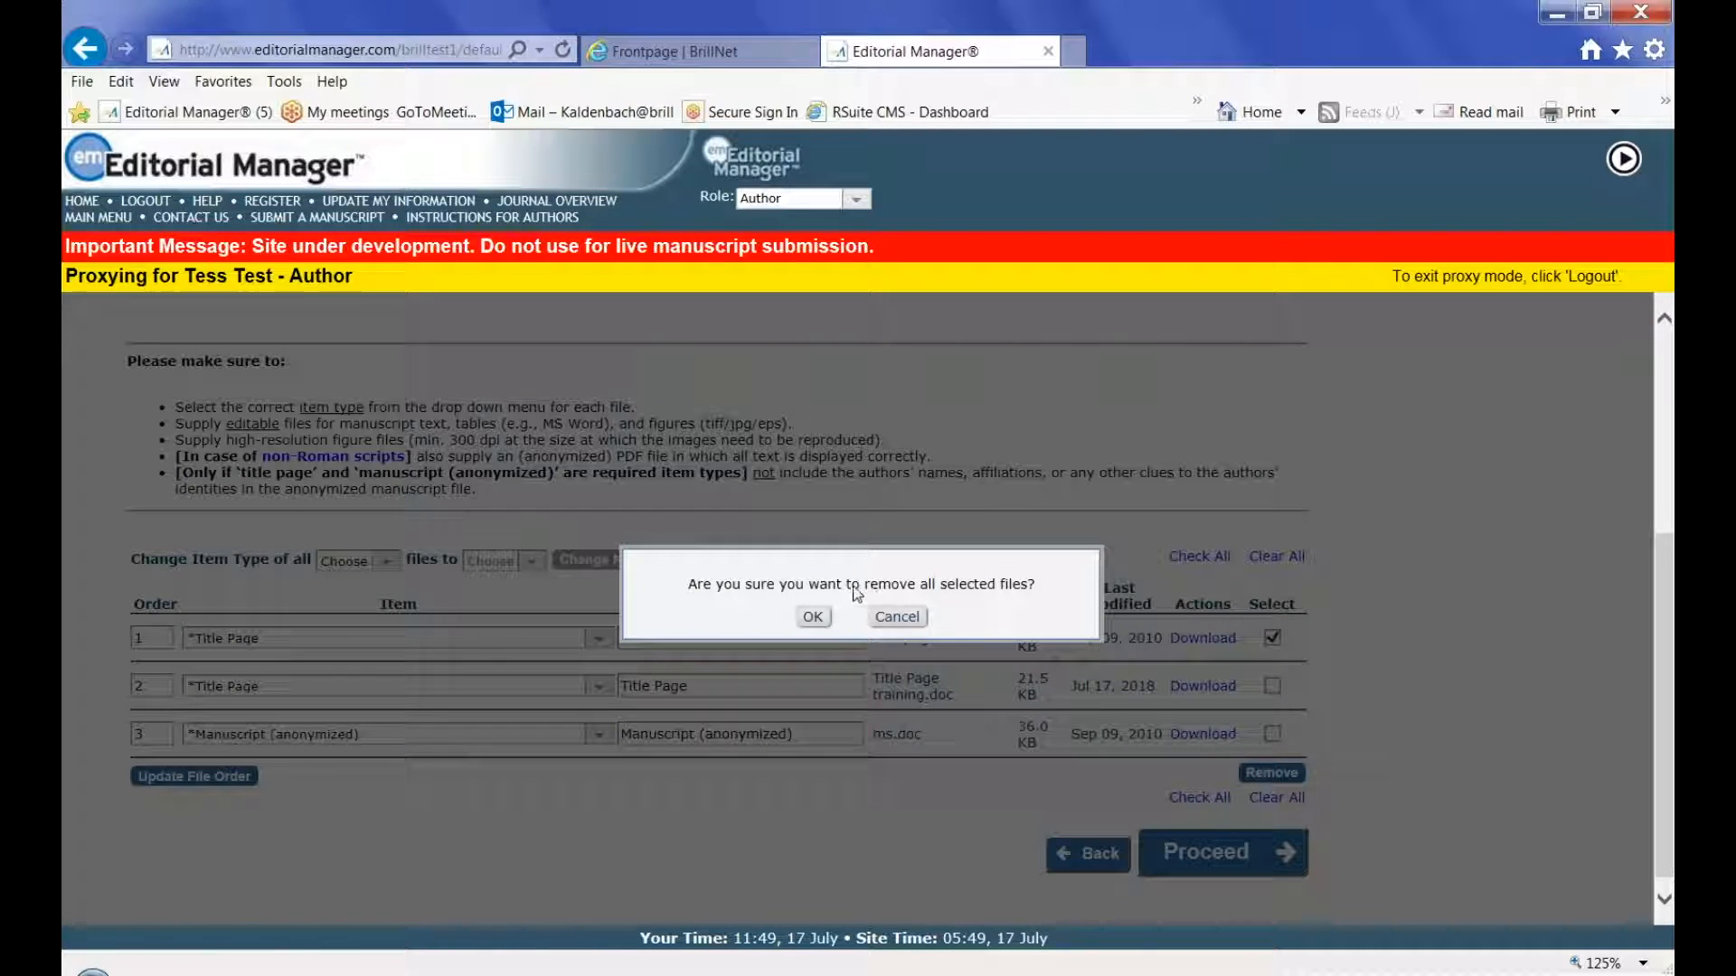
{"action": "left_click", "coordinate": [813, 617]}
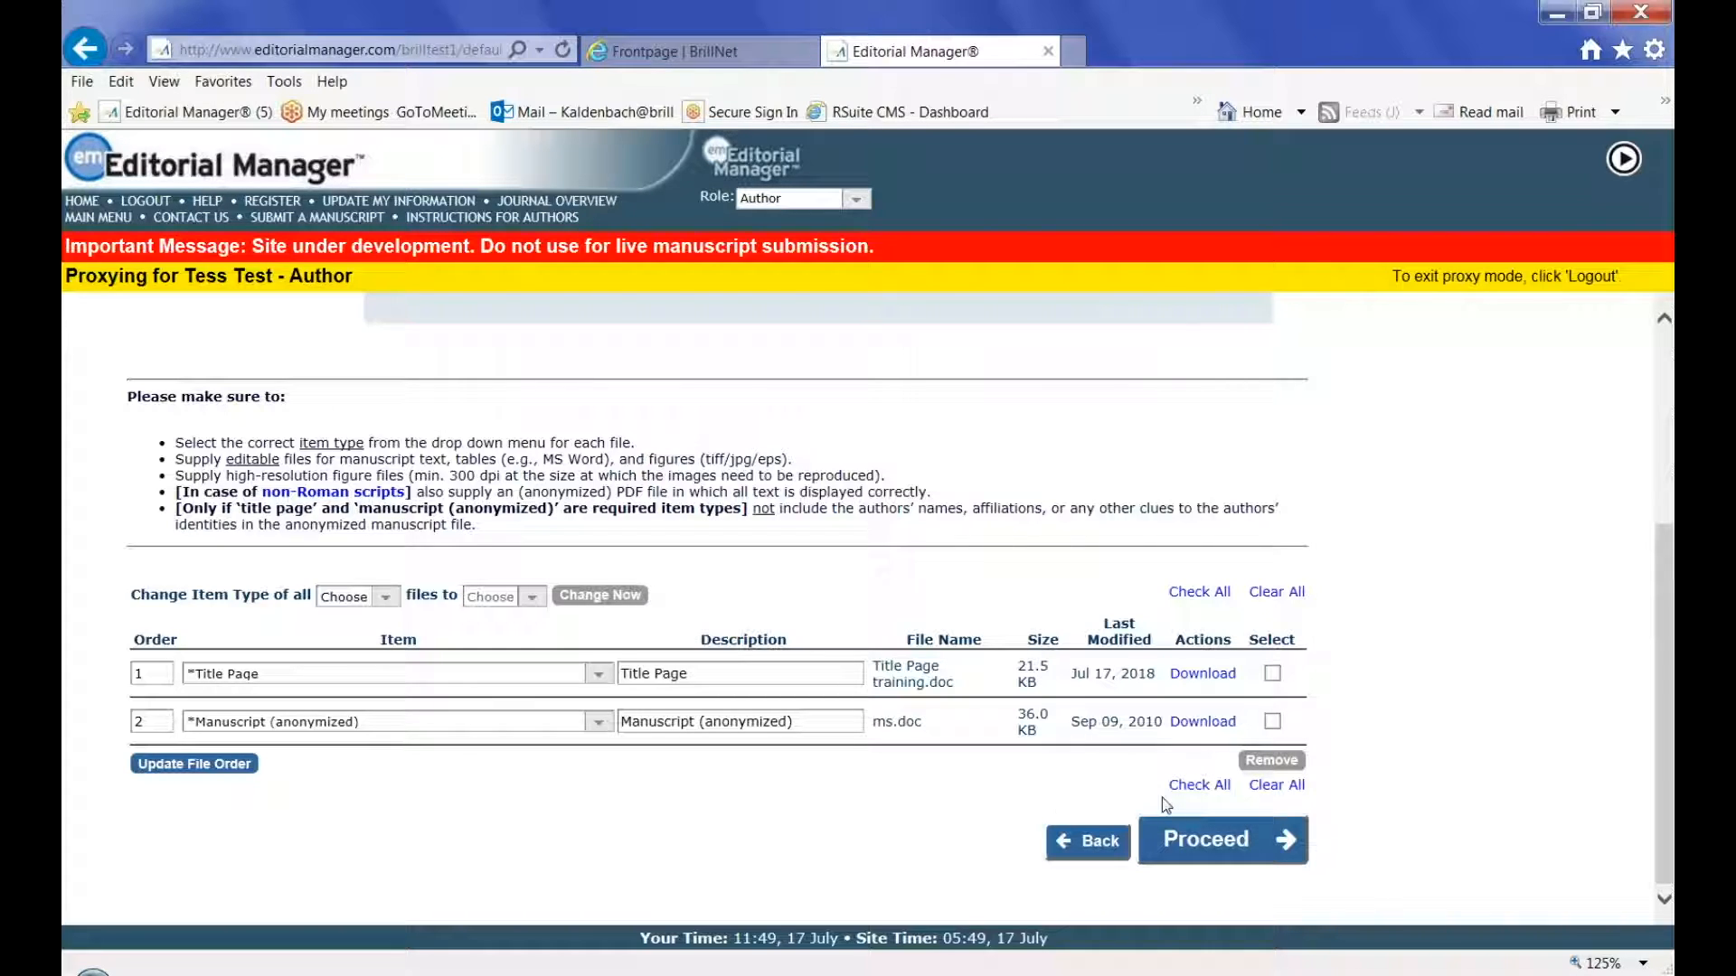
{"action": "left_click", "coordinate": [1213, 839]}
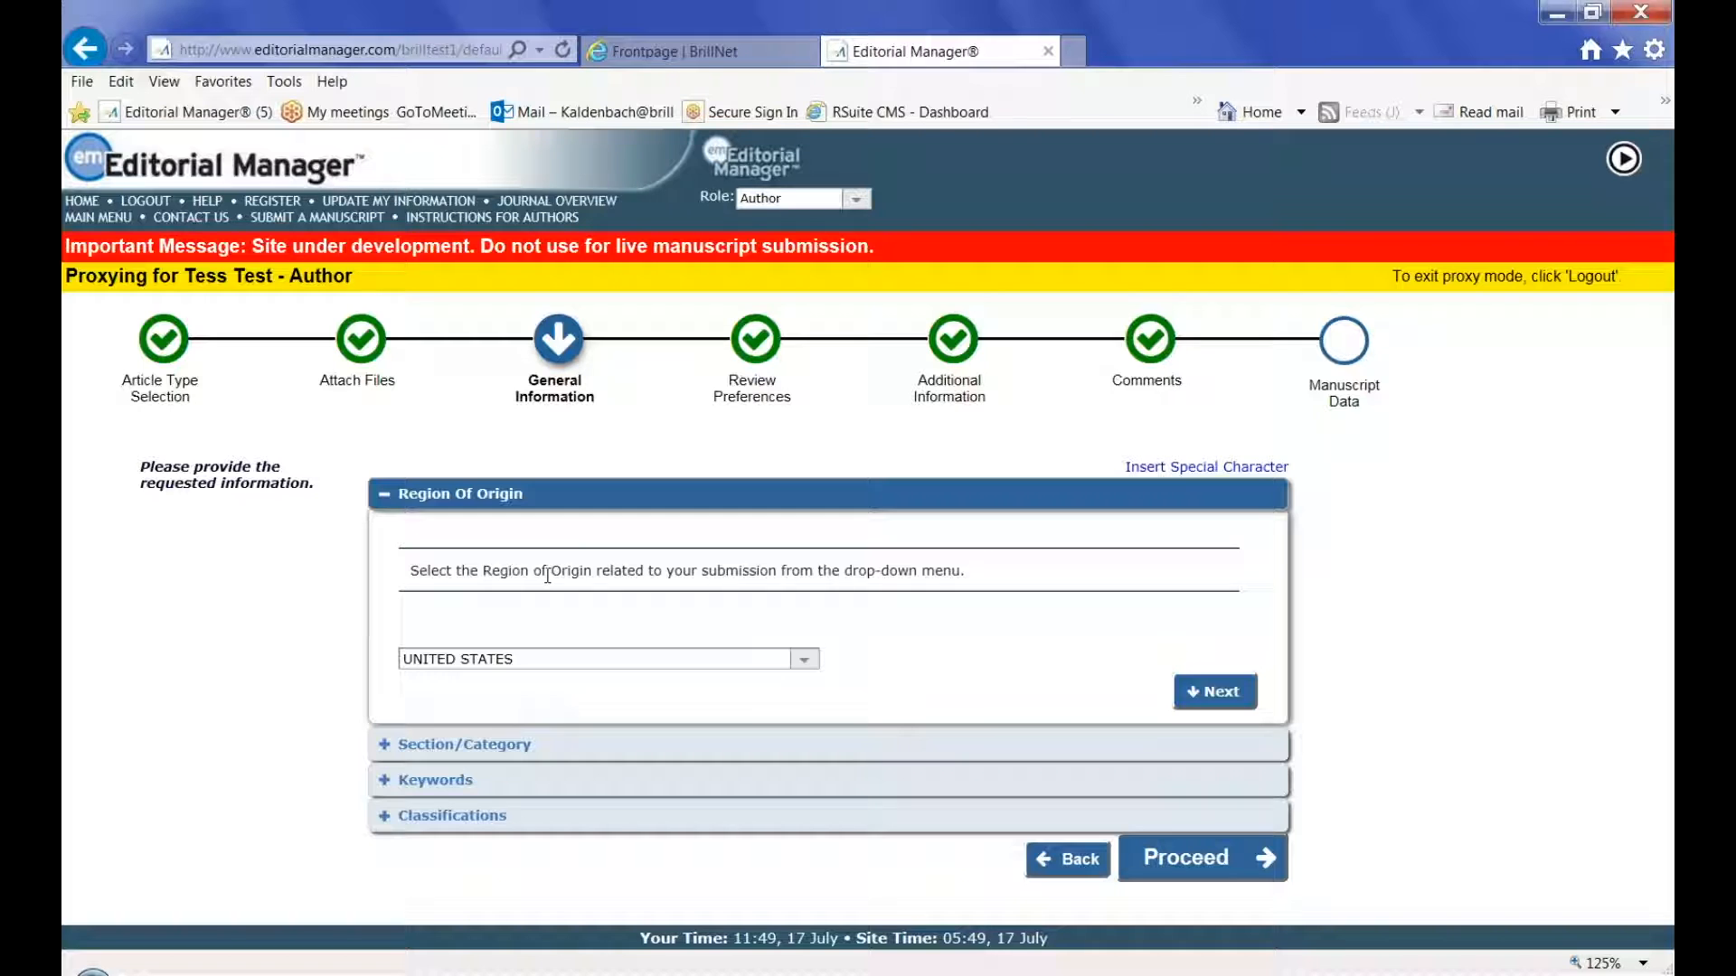
Accept UNITED STATES as region of origin and keep "test section" as the section/category.
{"action": "left_click", "coordinate": [1229, 691]}
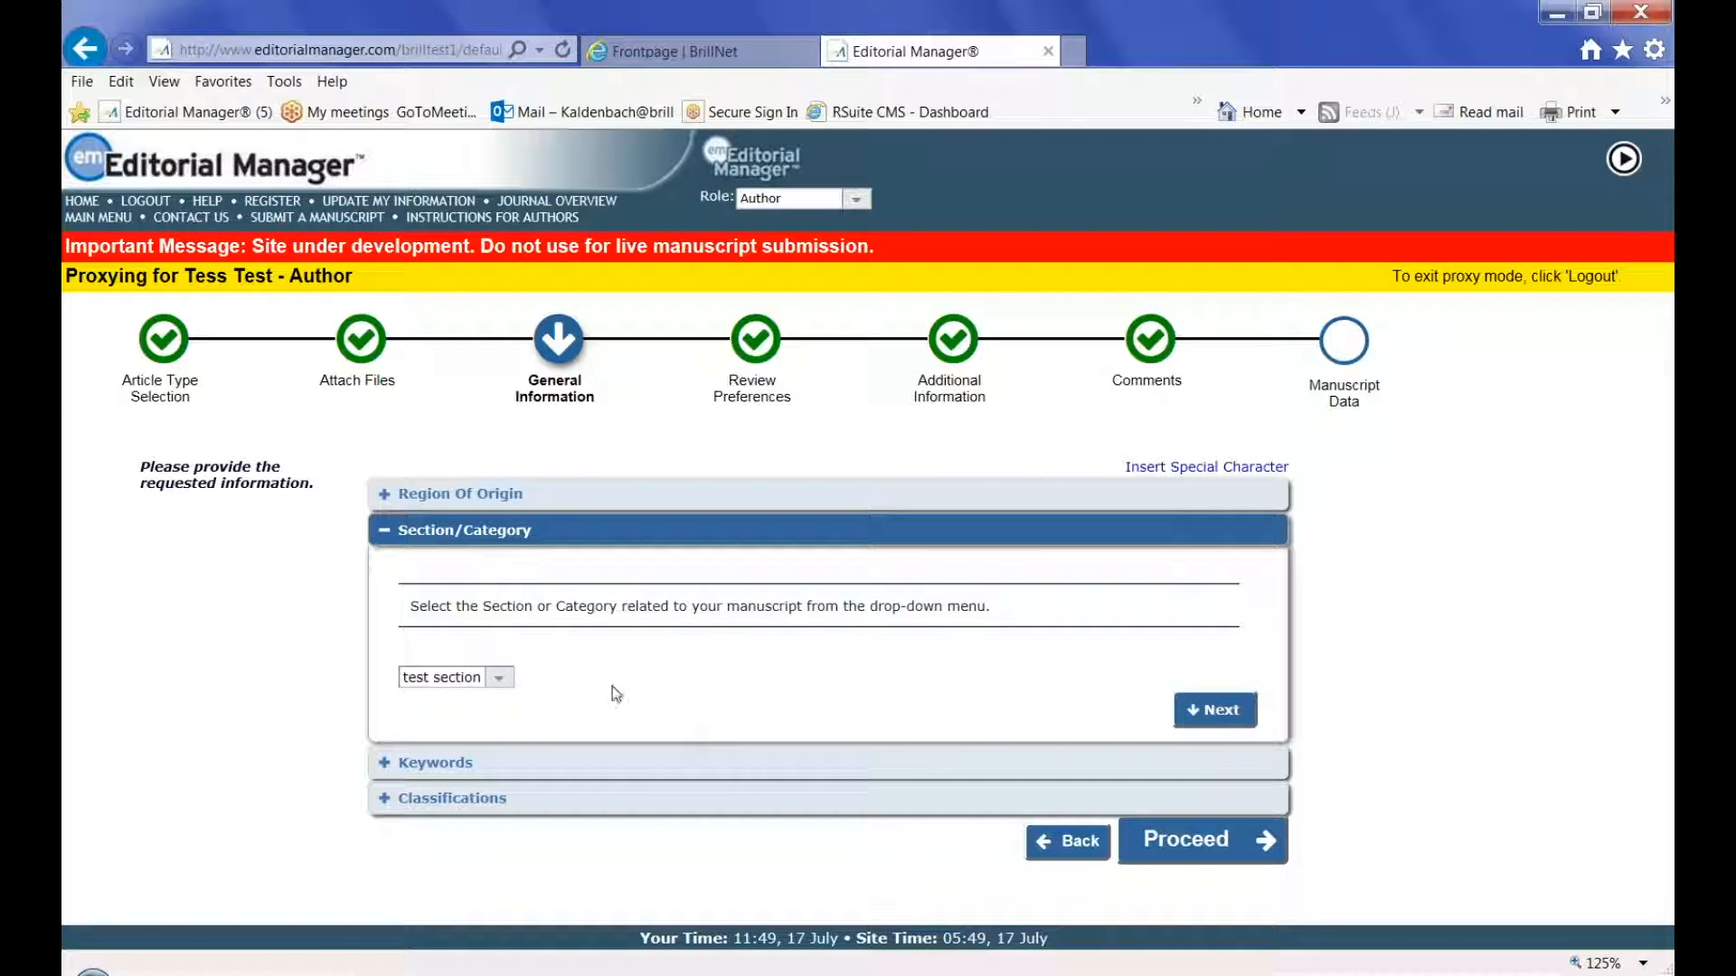
{"action": "left_click", "coordinate": [500, 680]}
{"action": "left_click", "coordinate": [497, 701]}
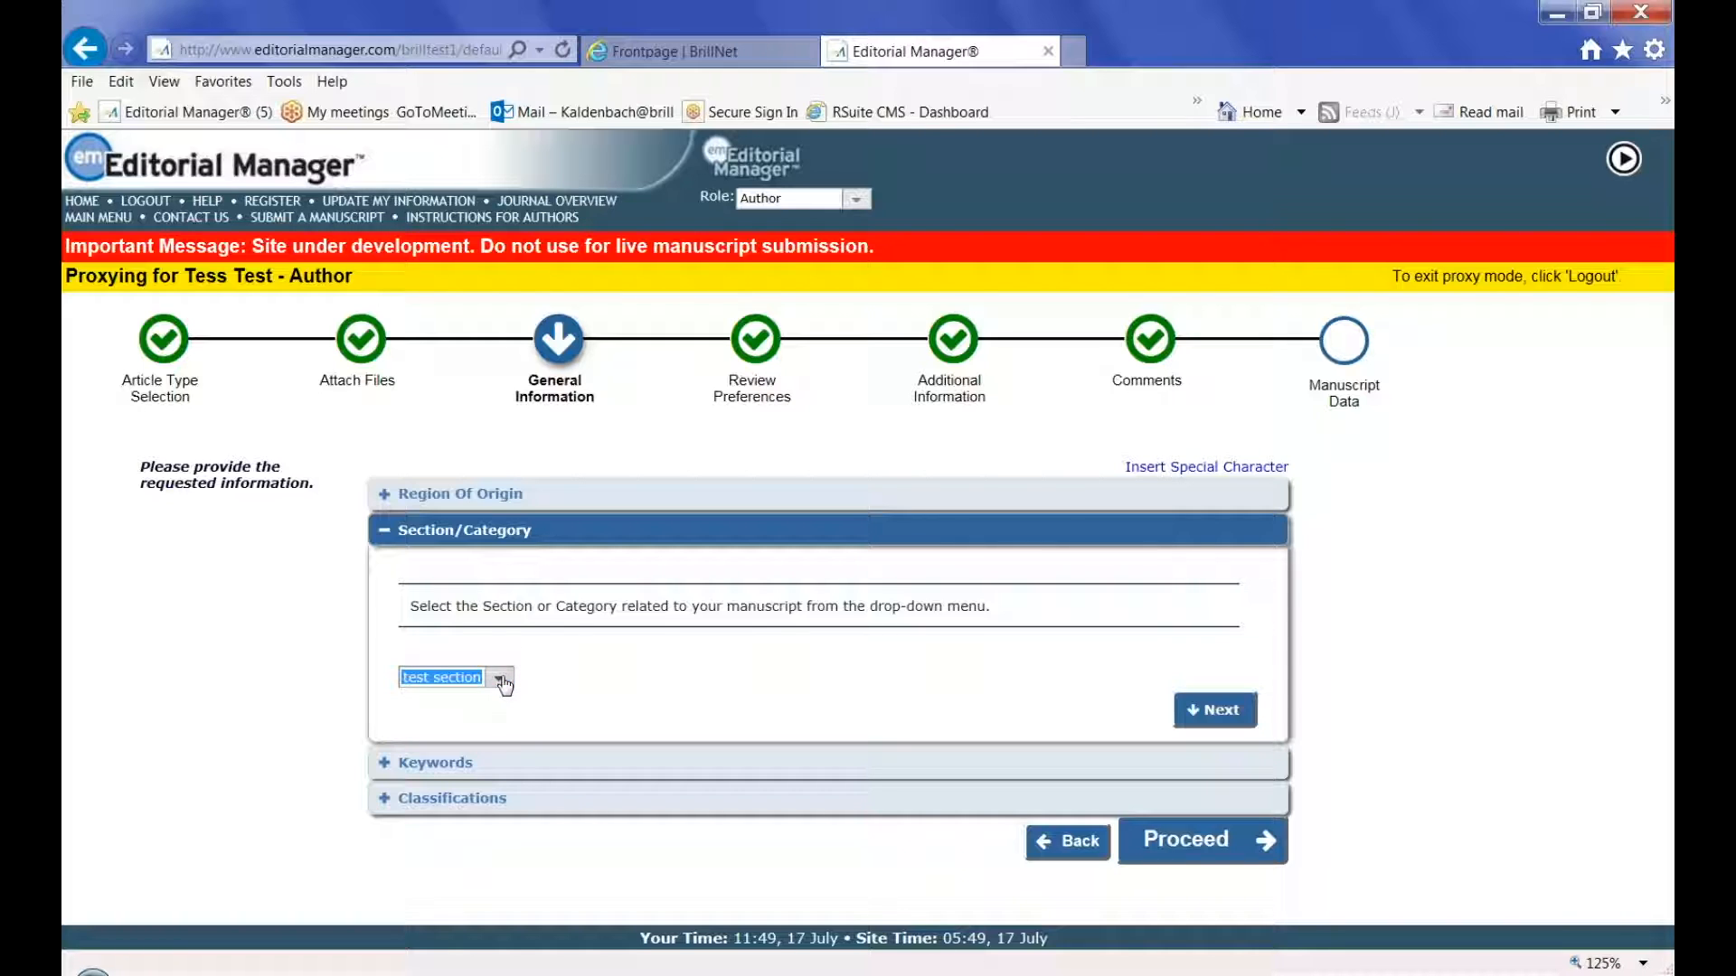
{"action": "left_click", "coordinate": [1218, 713]}
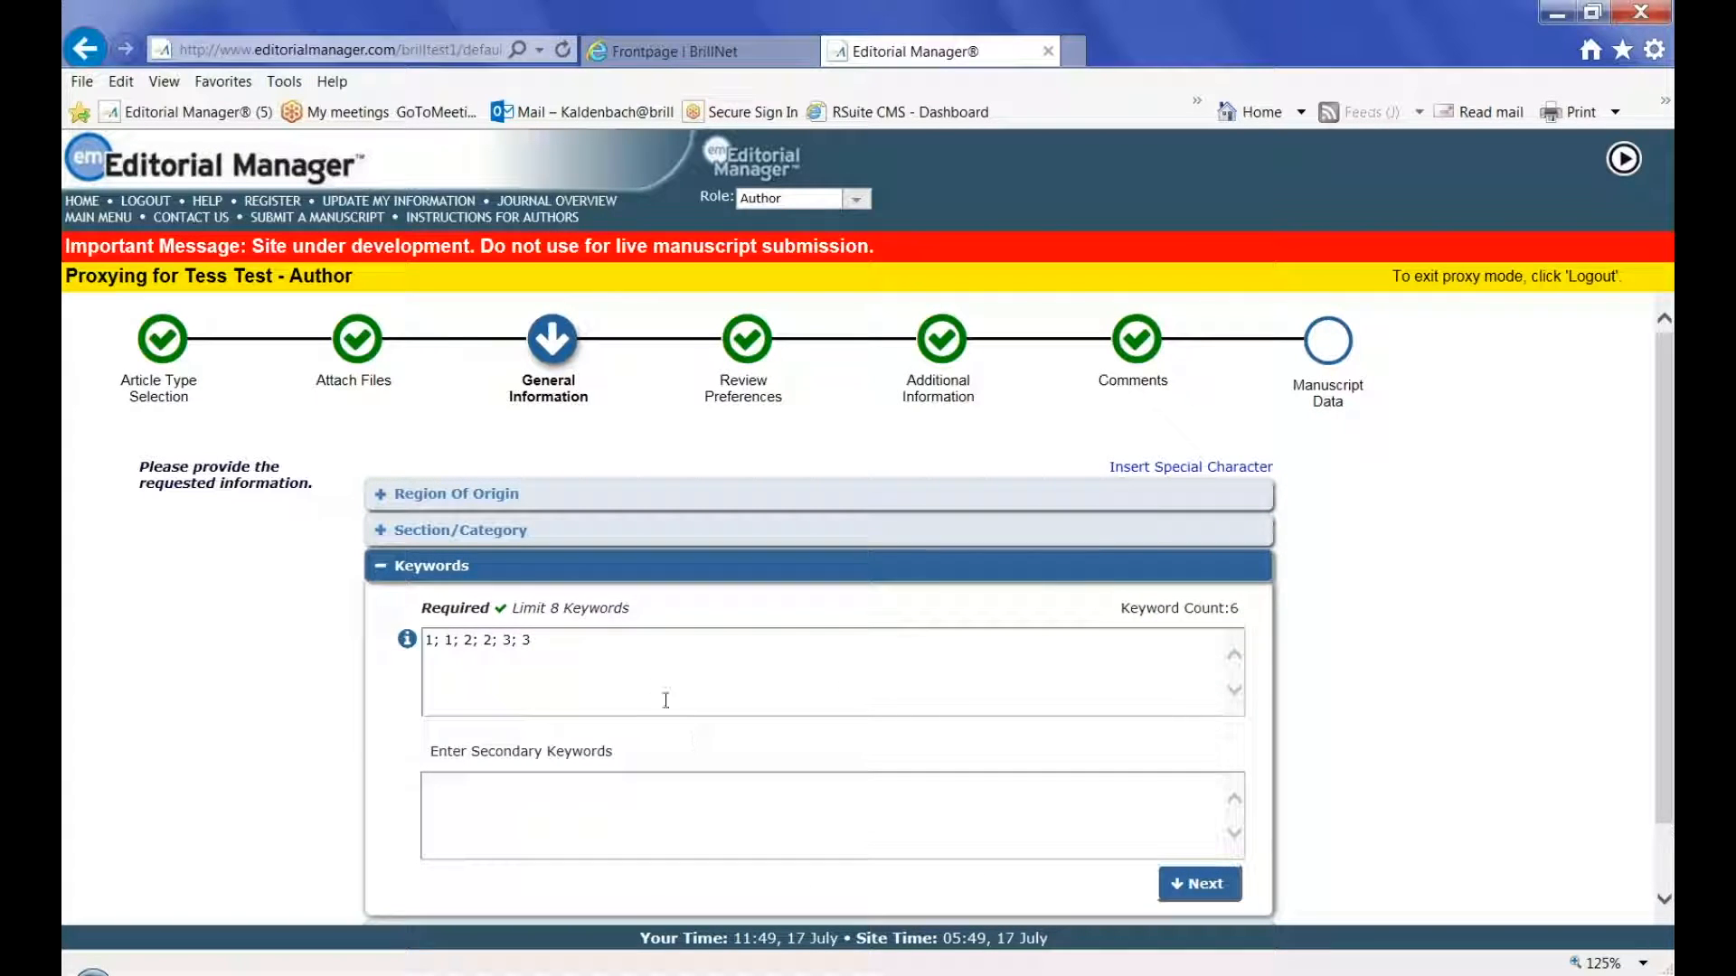
Keep the entered keywords and the Greek classification, and continue to Review Preferences.
{"action": "scroll", "coordinate": [741, 804], "scroll_direction": "down", "scroll_amount": 2}
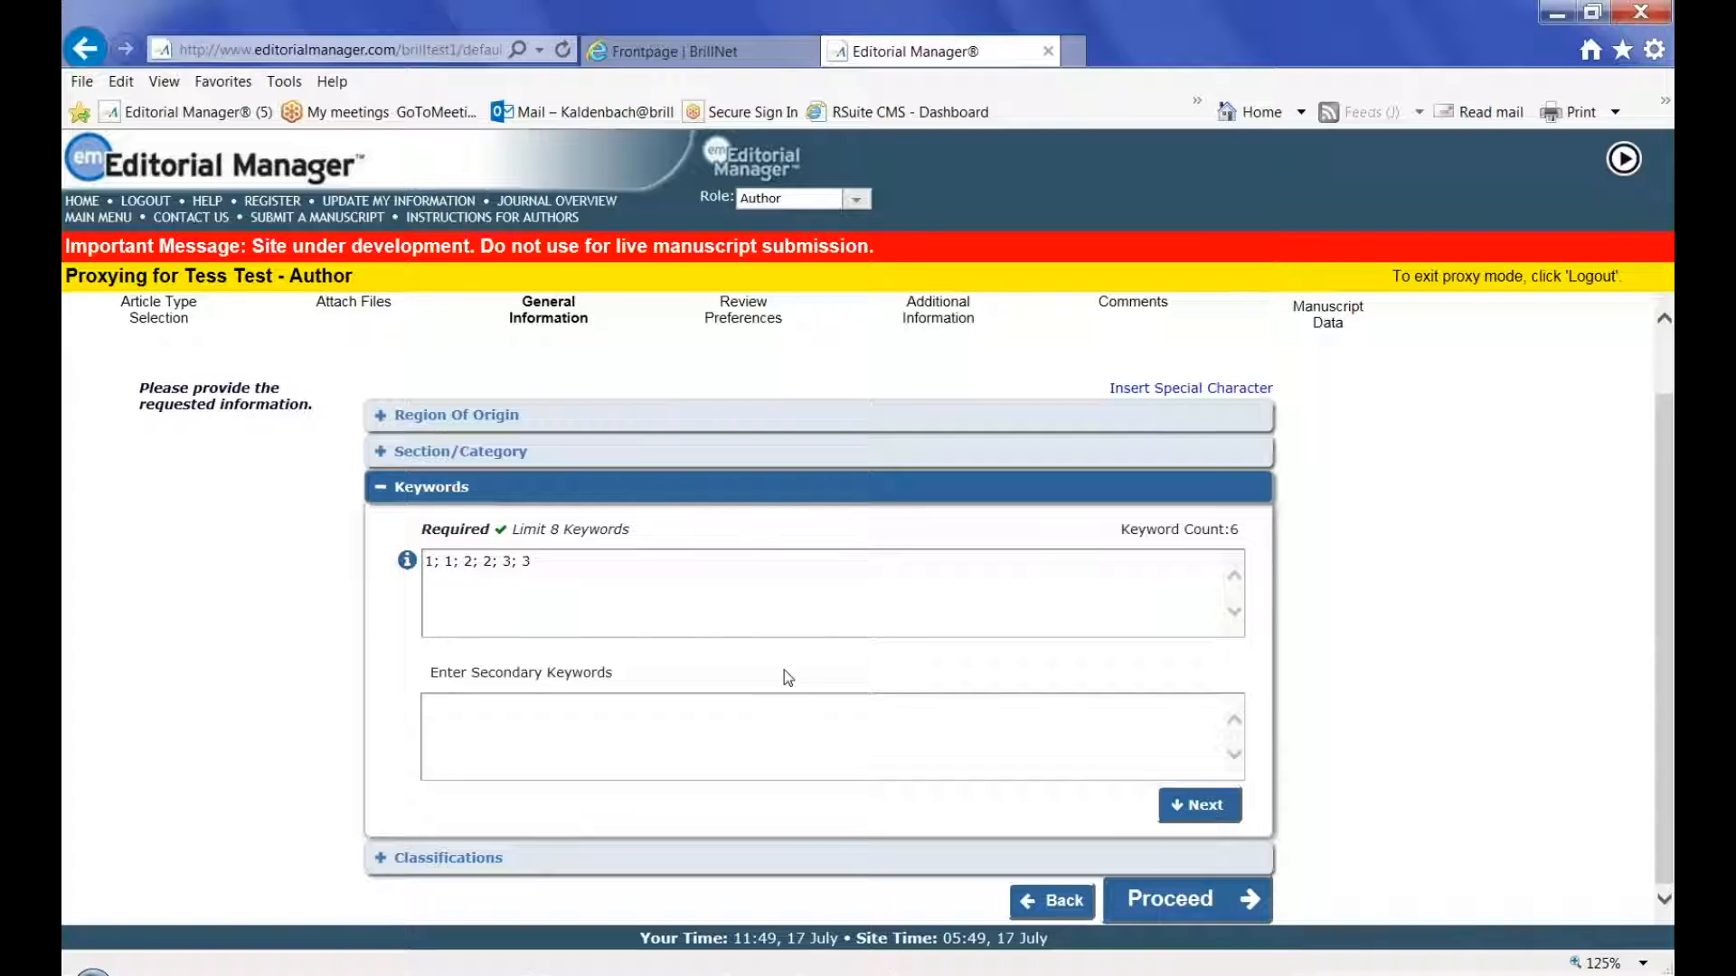
{"action": "left_click", "coordinate": [1198, 808]}
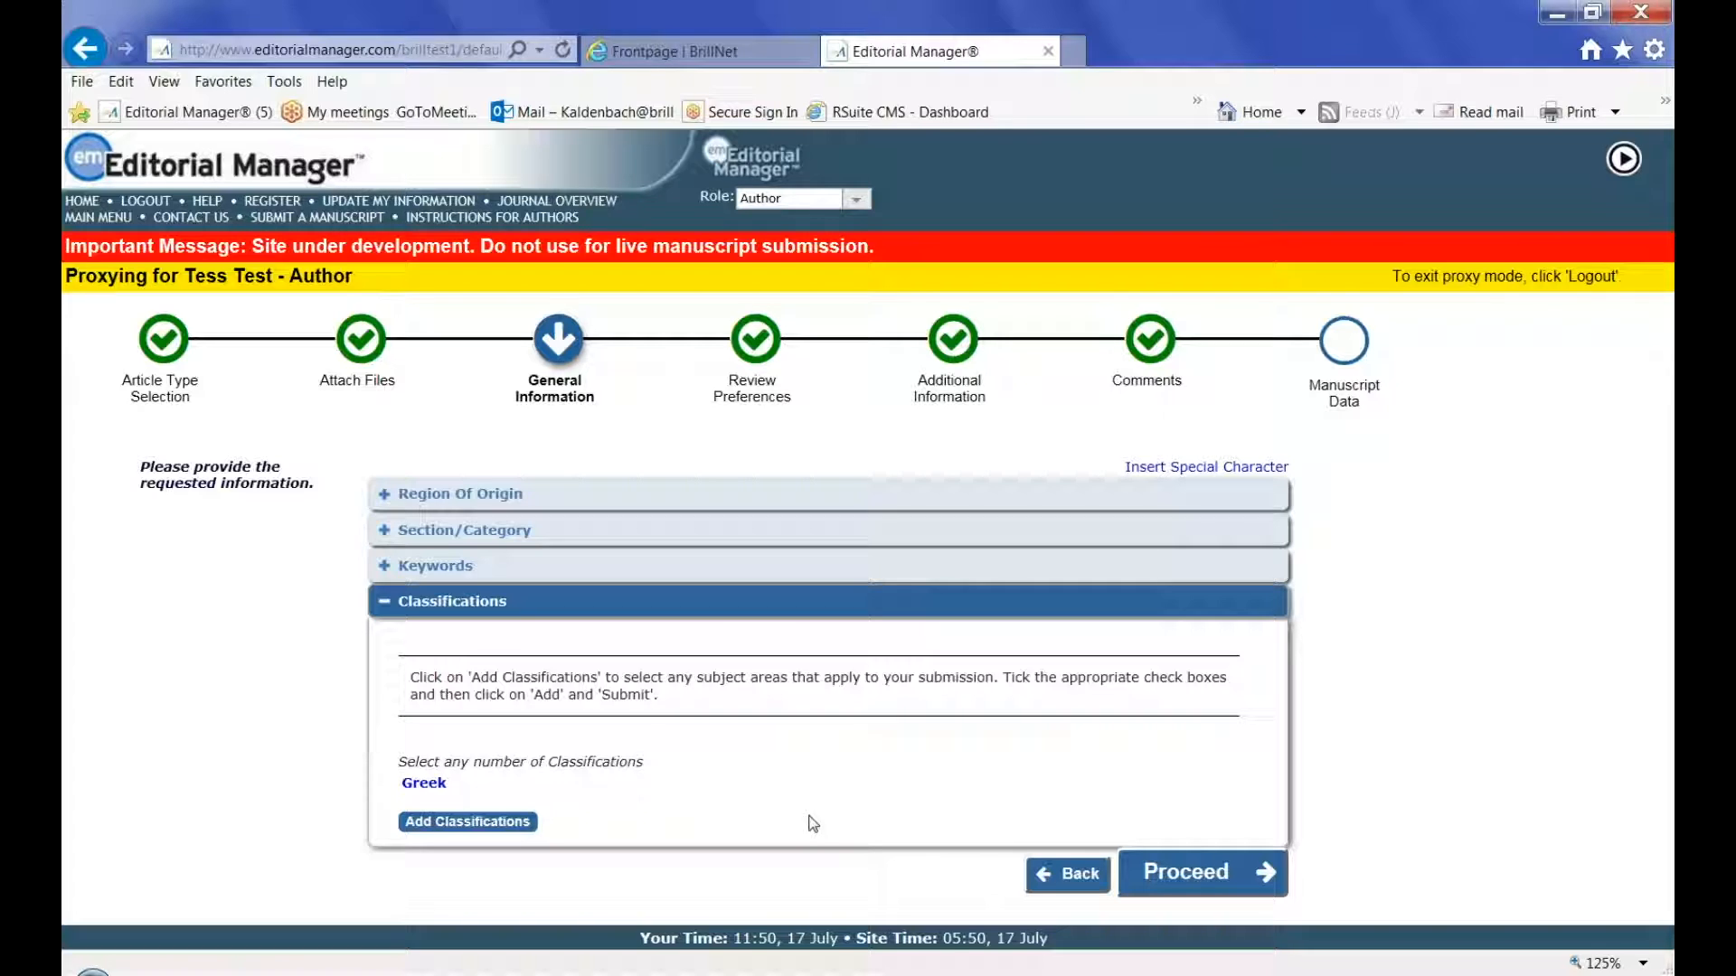
{"action": "left_click", "coordinate": [1189, 873]}
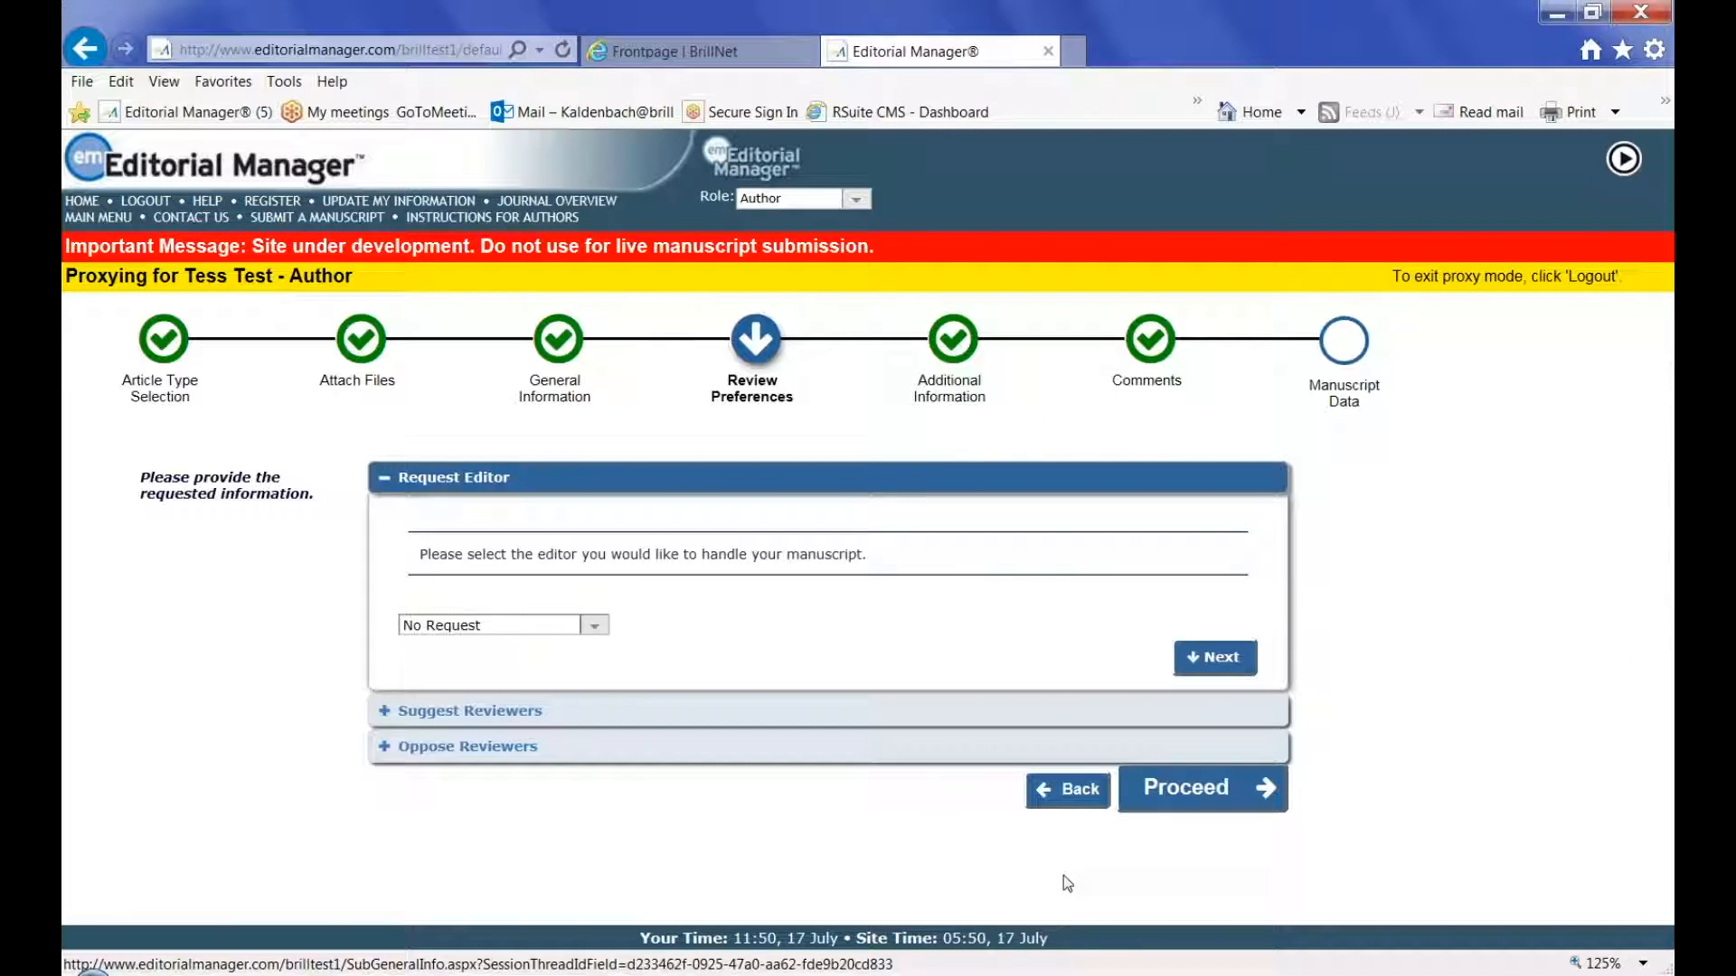
Request the first listed co-editor as handling editor and continue to the suggested reviewers.
{"action": "left_click", "coordinate": [595, 628]}
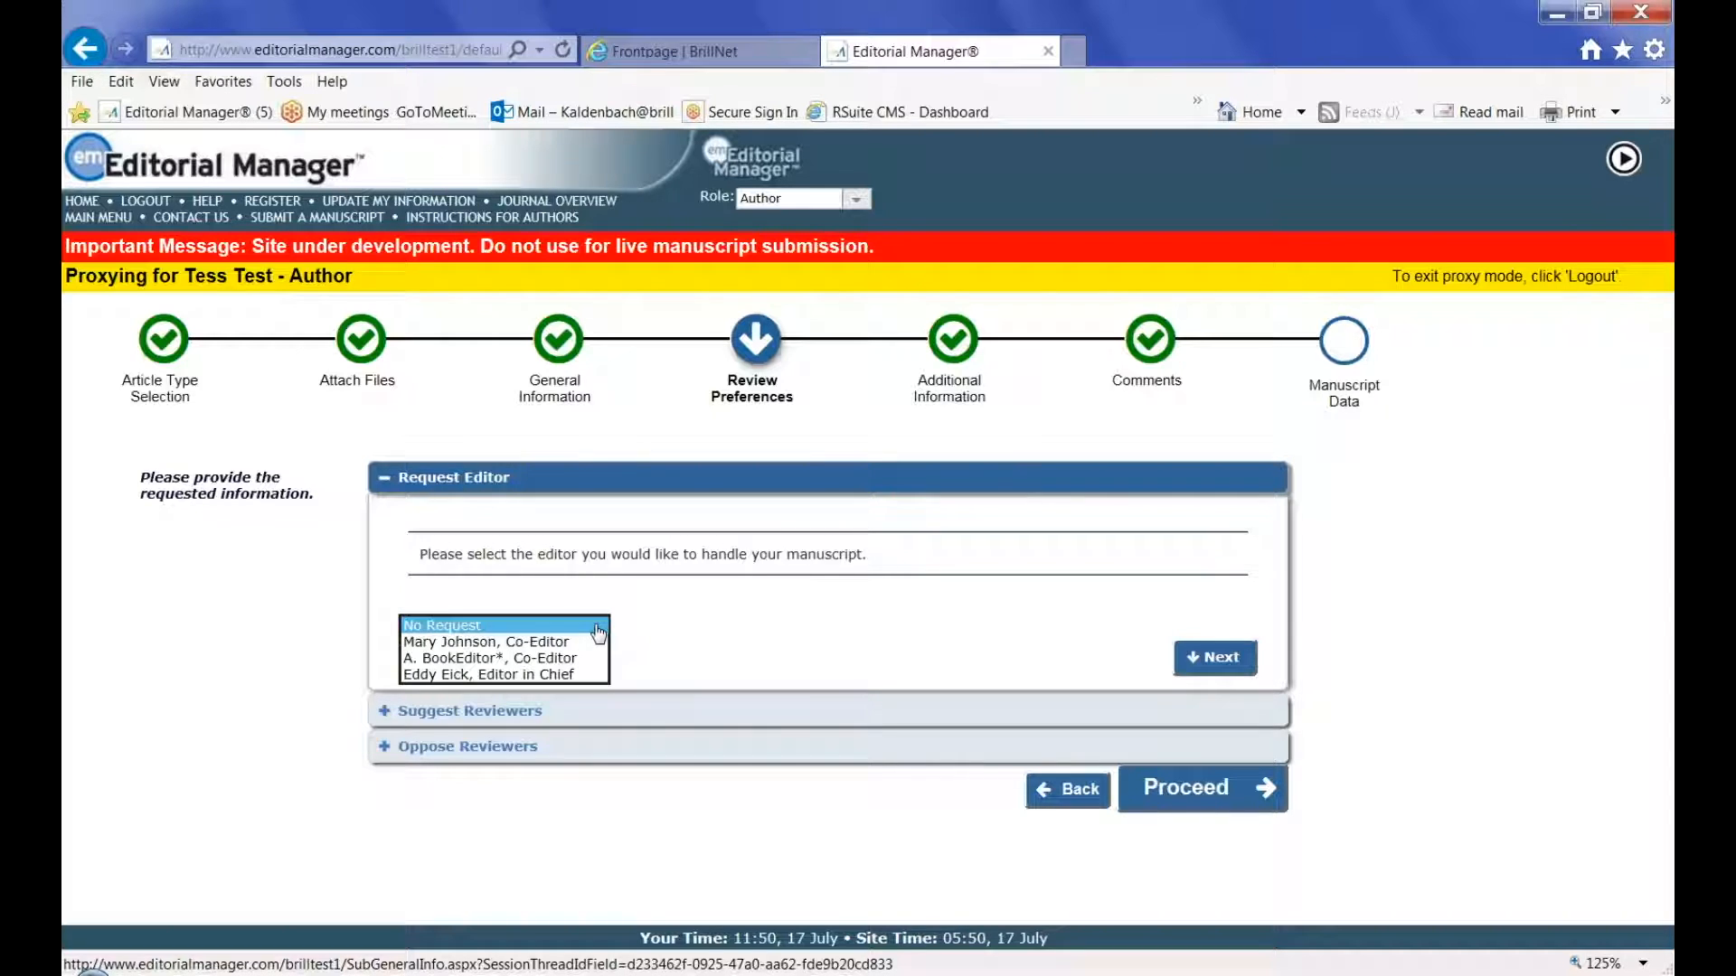
{"action": "left_click", "coordinate": [582, 641]}
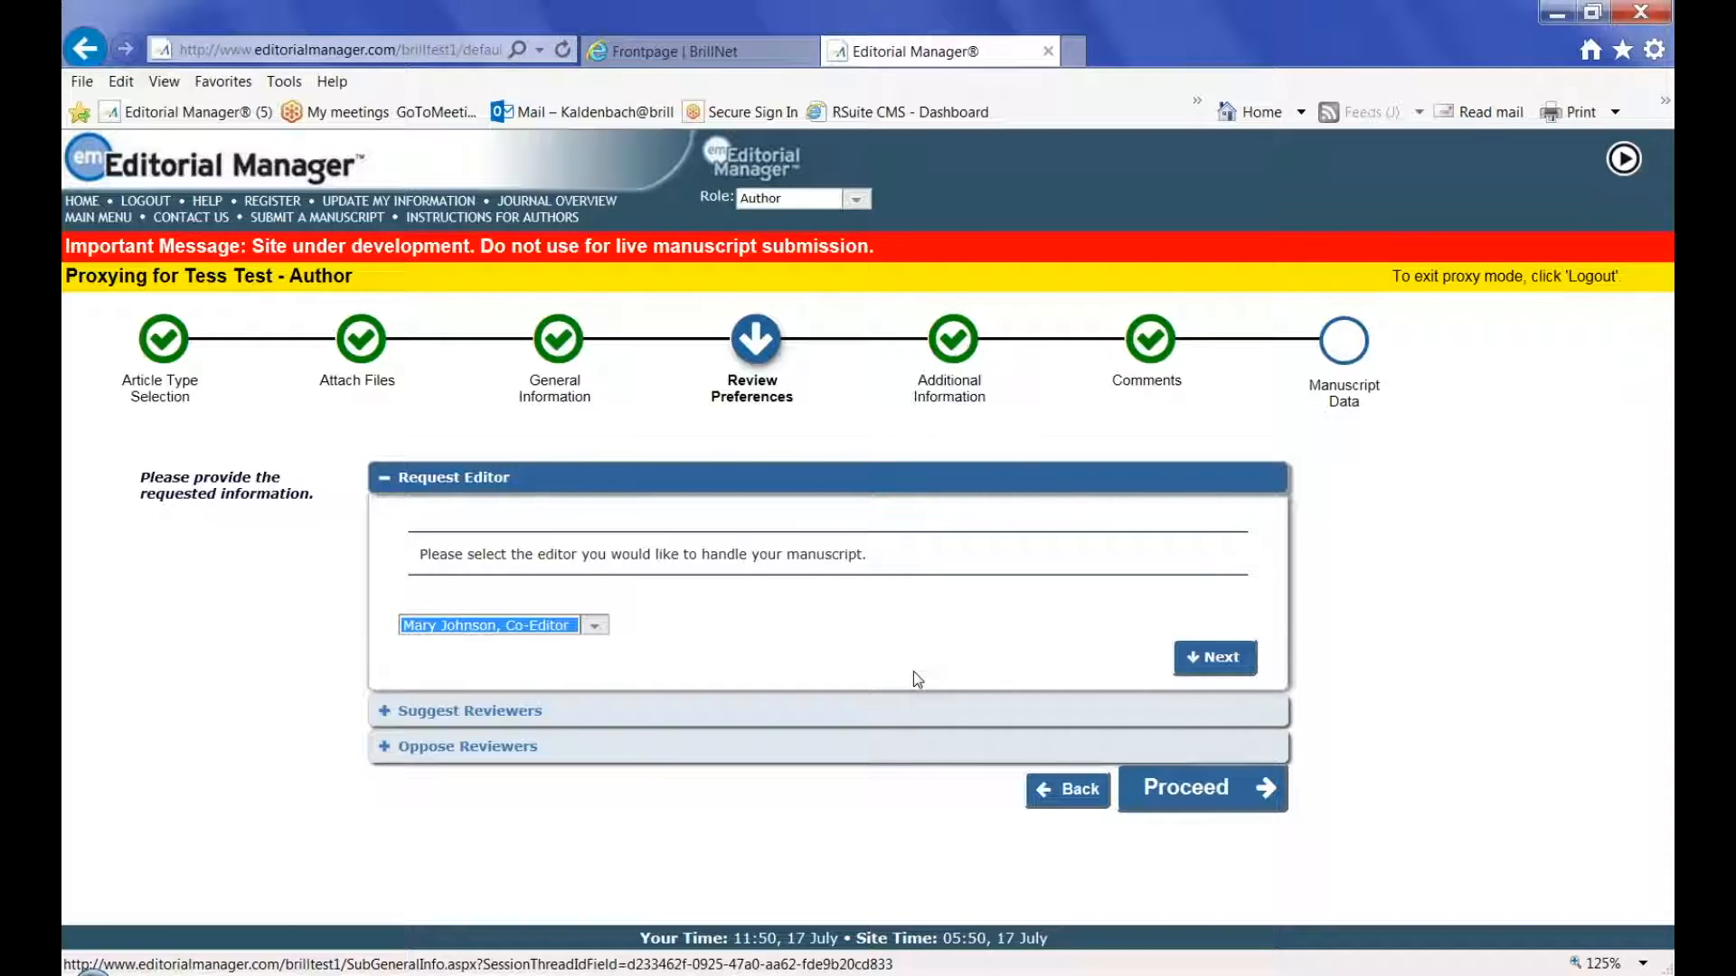
{"action": "left_click", "coordinate": [1211, 660]}
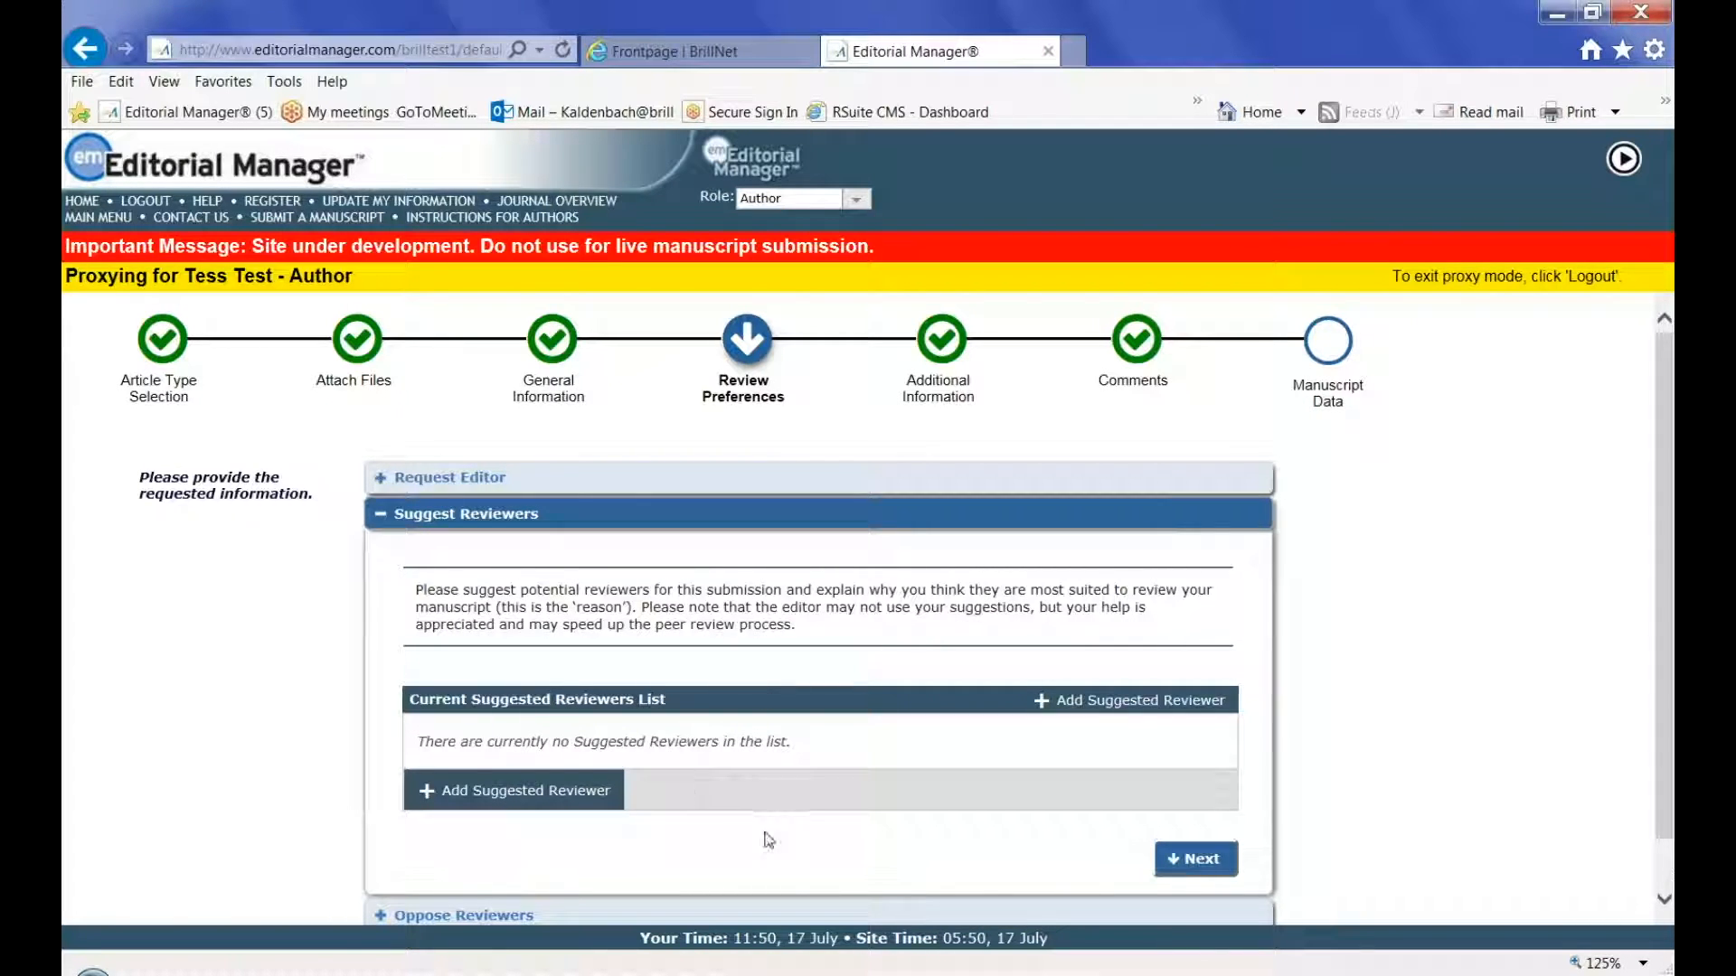
Skip suggesting and opposing reviewers, and continue to Additional Information.
{"action": "scroll", "coordinate": [934, 860], "scroll_direction": "down", "scroll_amount": 1}
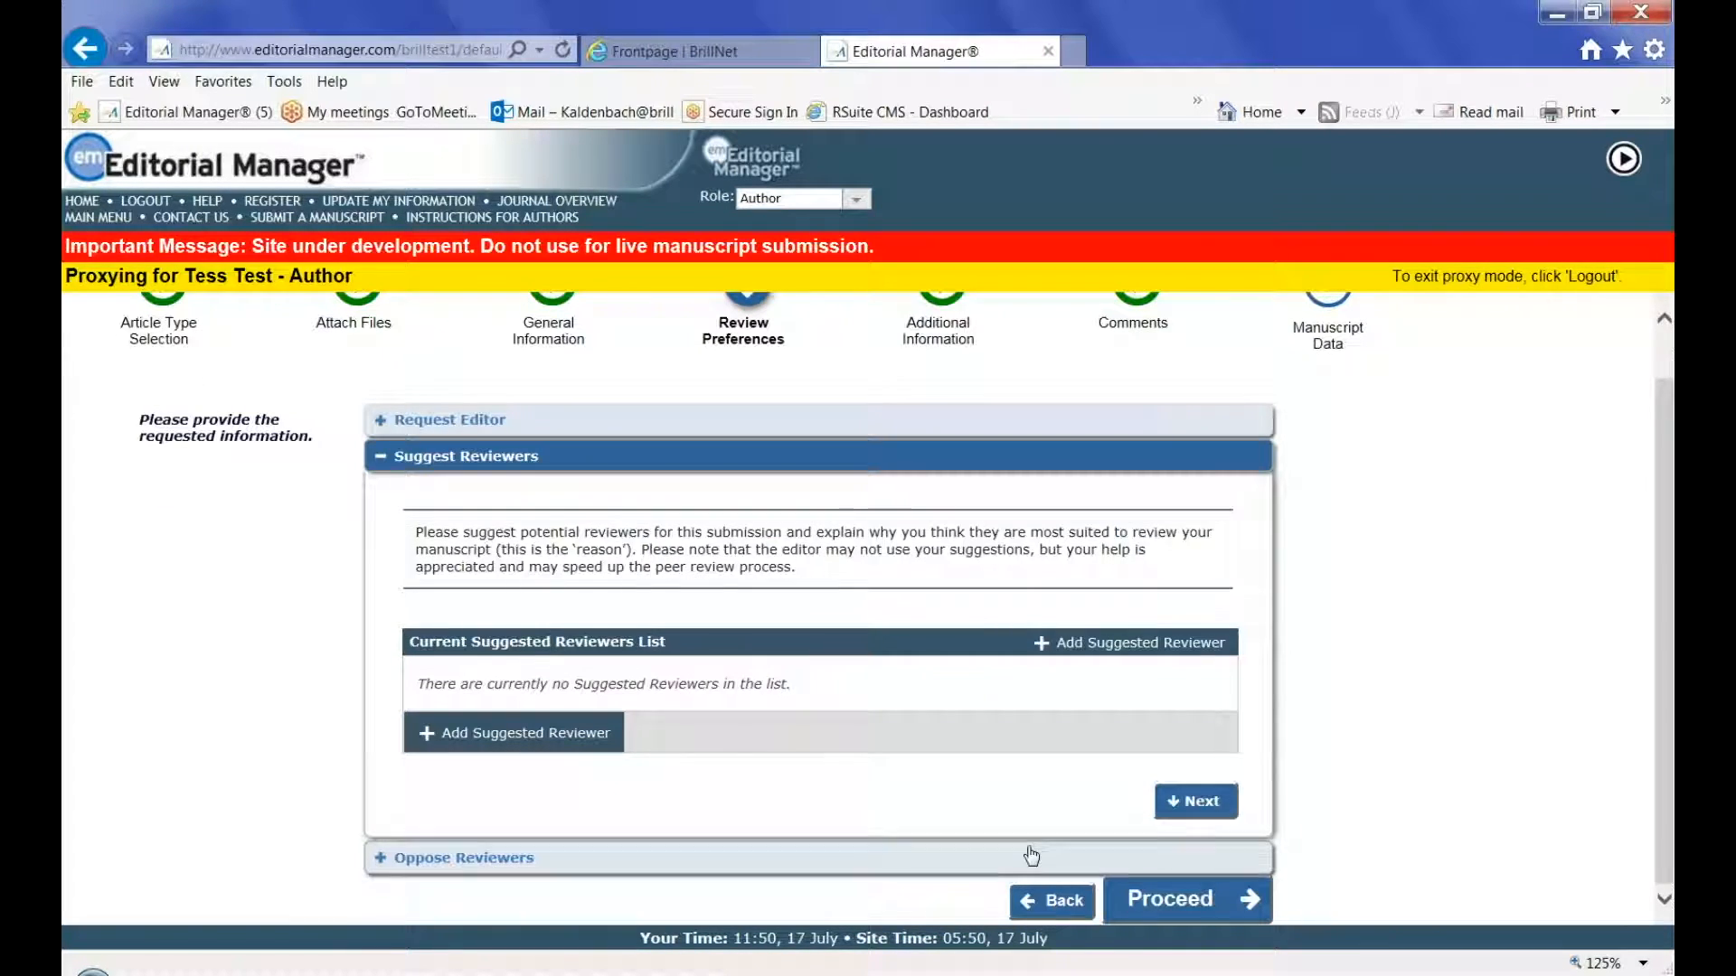
{"action": "left_click", "coordinate": [1195, 801]}
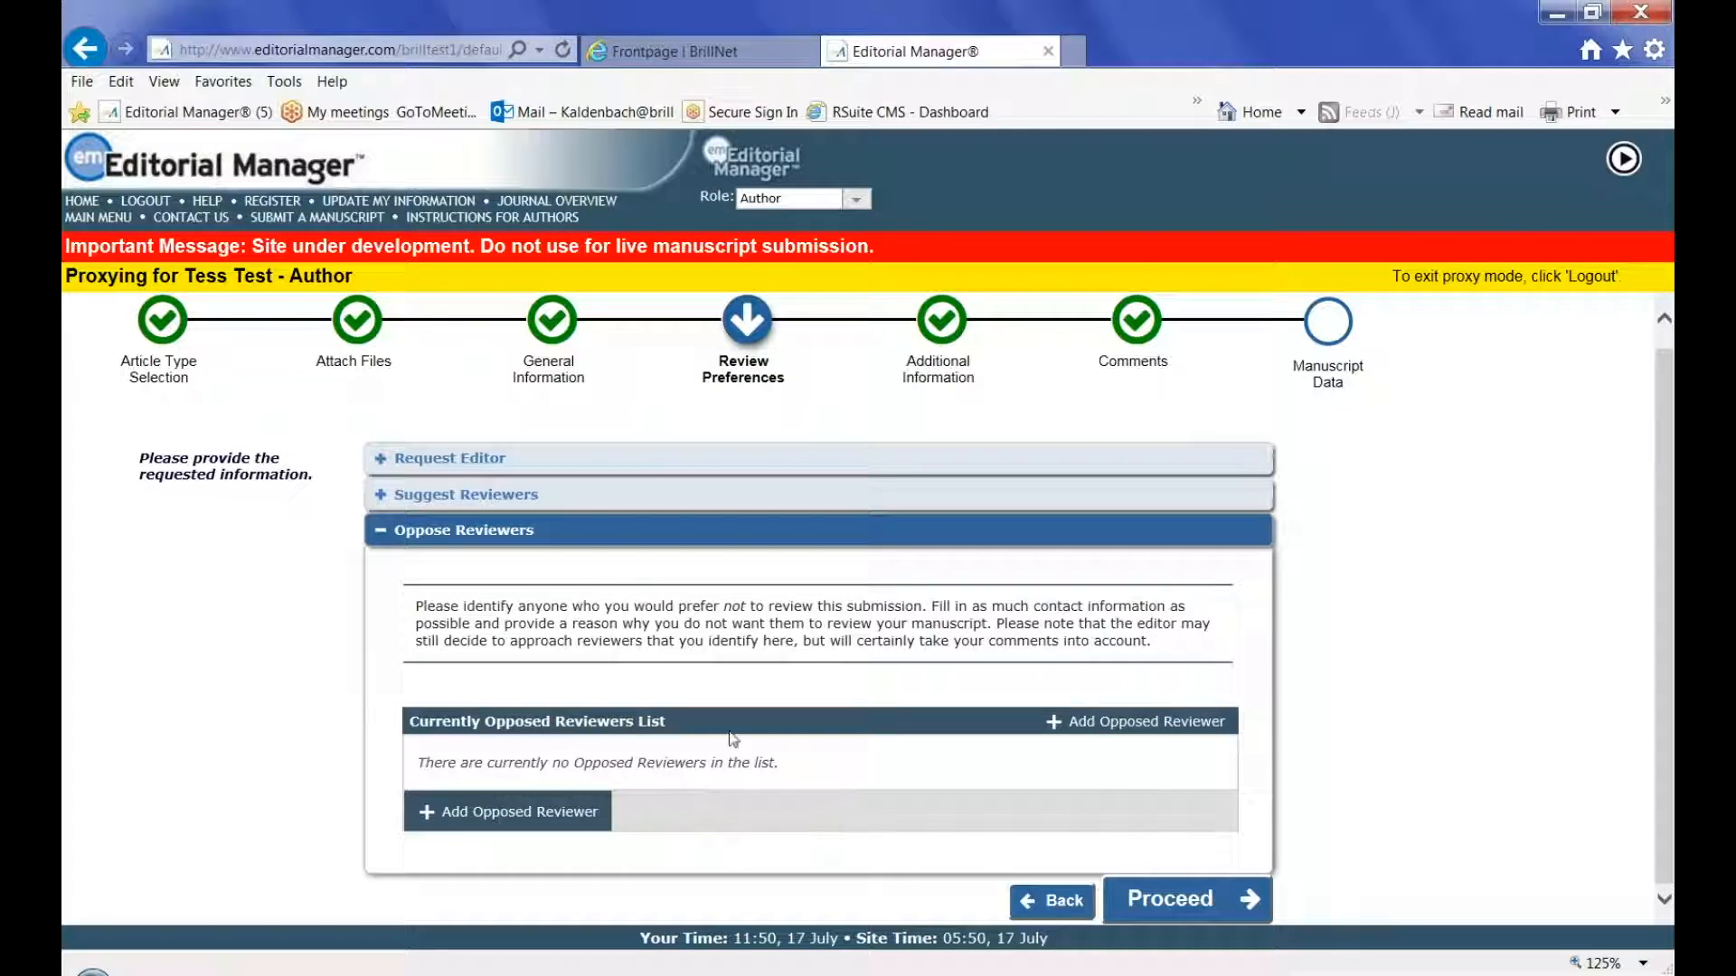
{"action": "left_click", "coordinate": [1198, 904]}
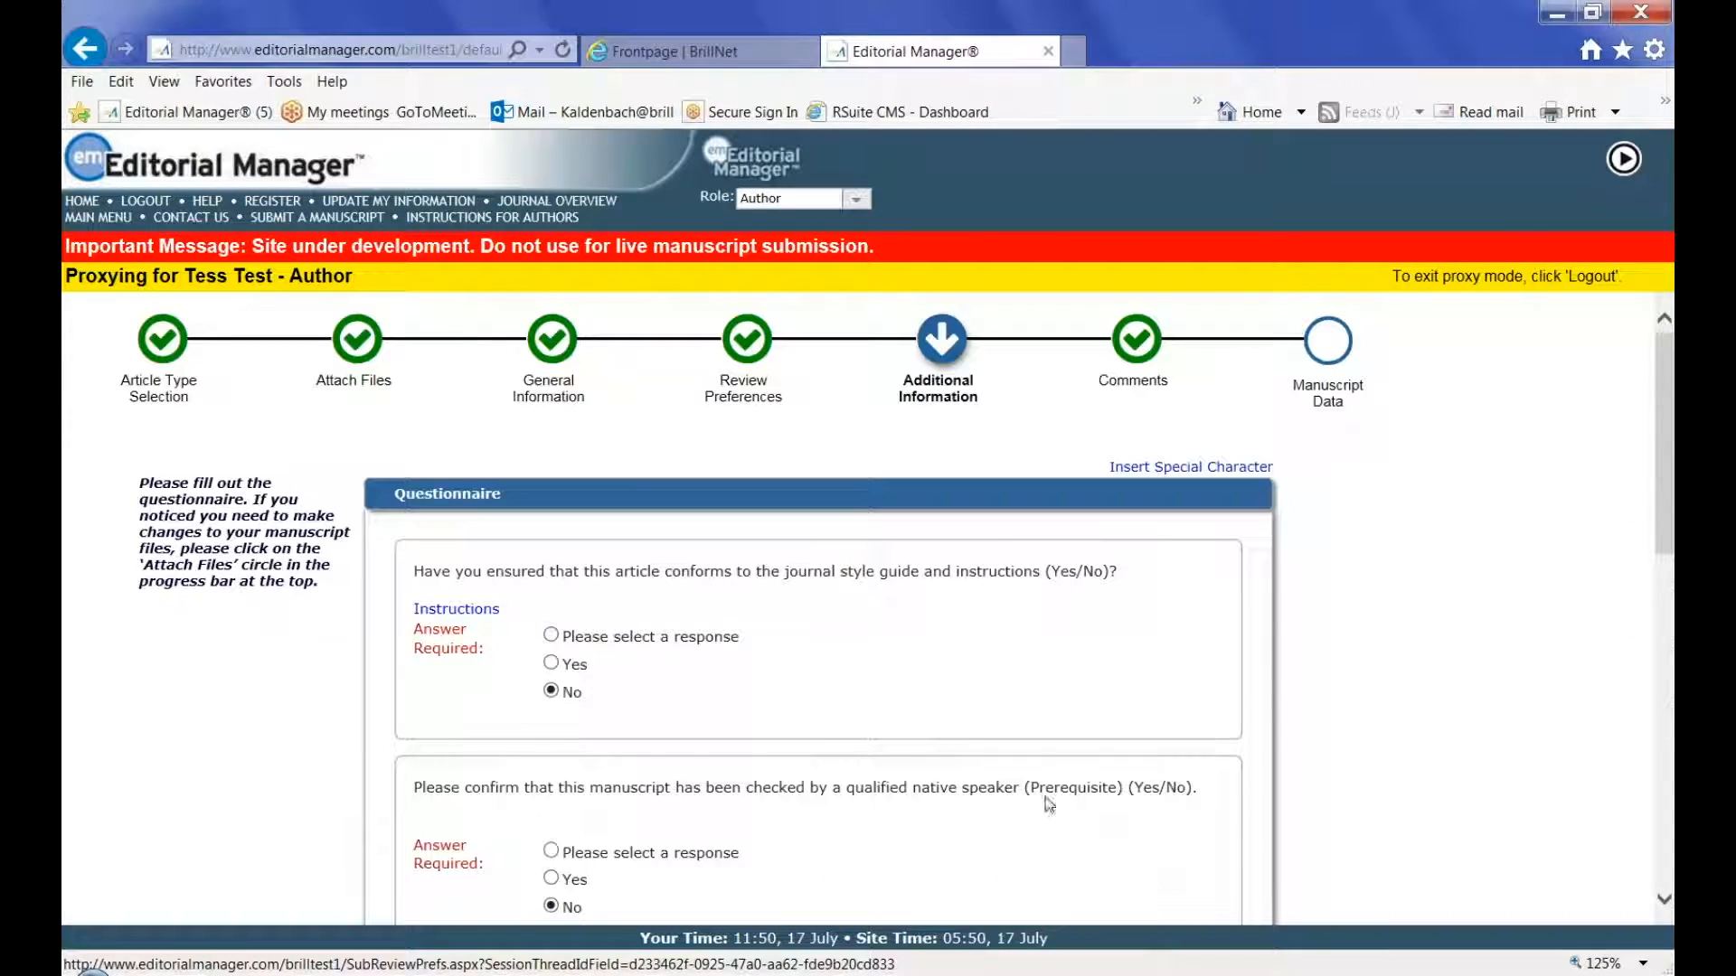
Change the questionnaire's manuscript word count to 4,545 and continue past the blank comments to Manuscript Data.
{"action": "scroll", "coordinate": [1019, 786], "scroll_direction": "down", "scroll_amount": 1}
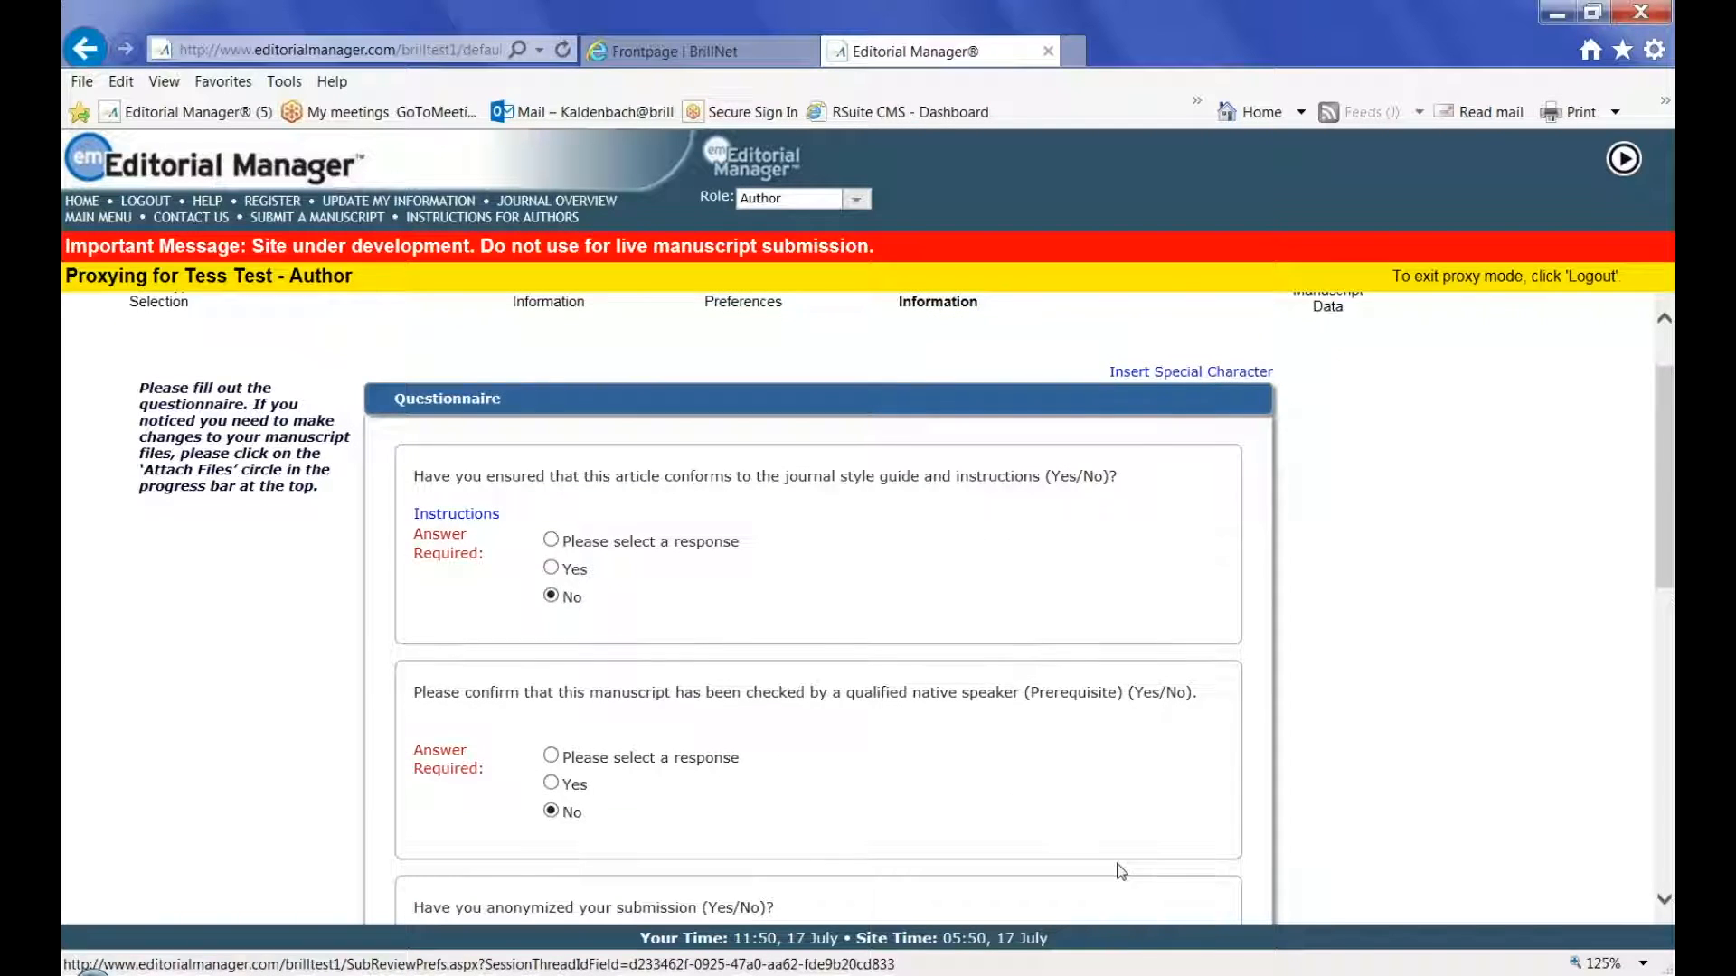
{"action": "scroll", "coordinate": [1119, 872], "scroll_direction": "down", "scroll_amount": 5}
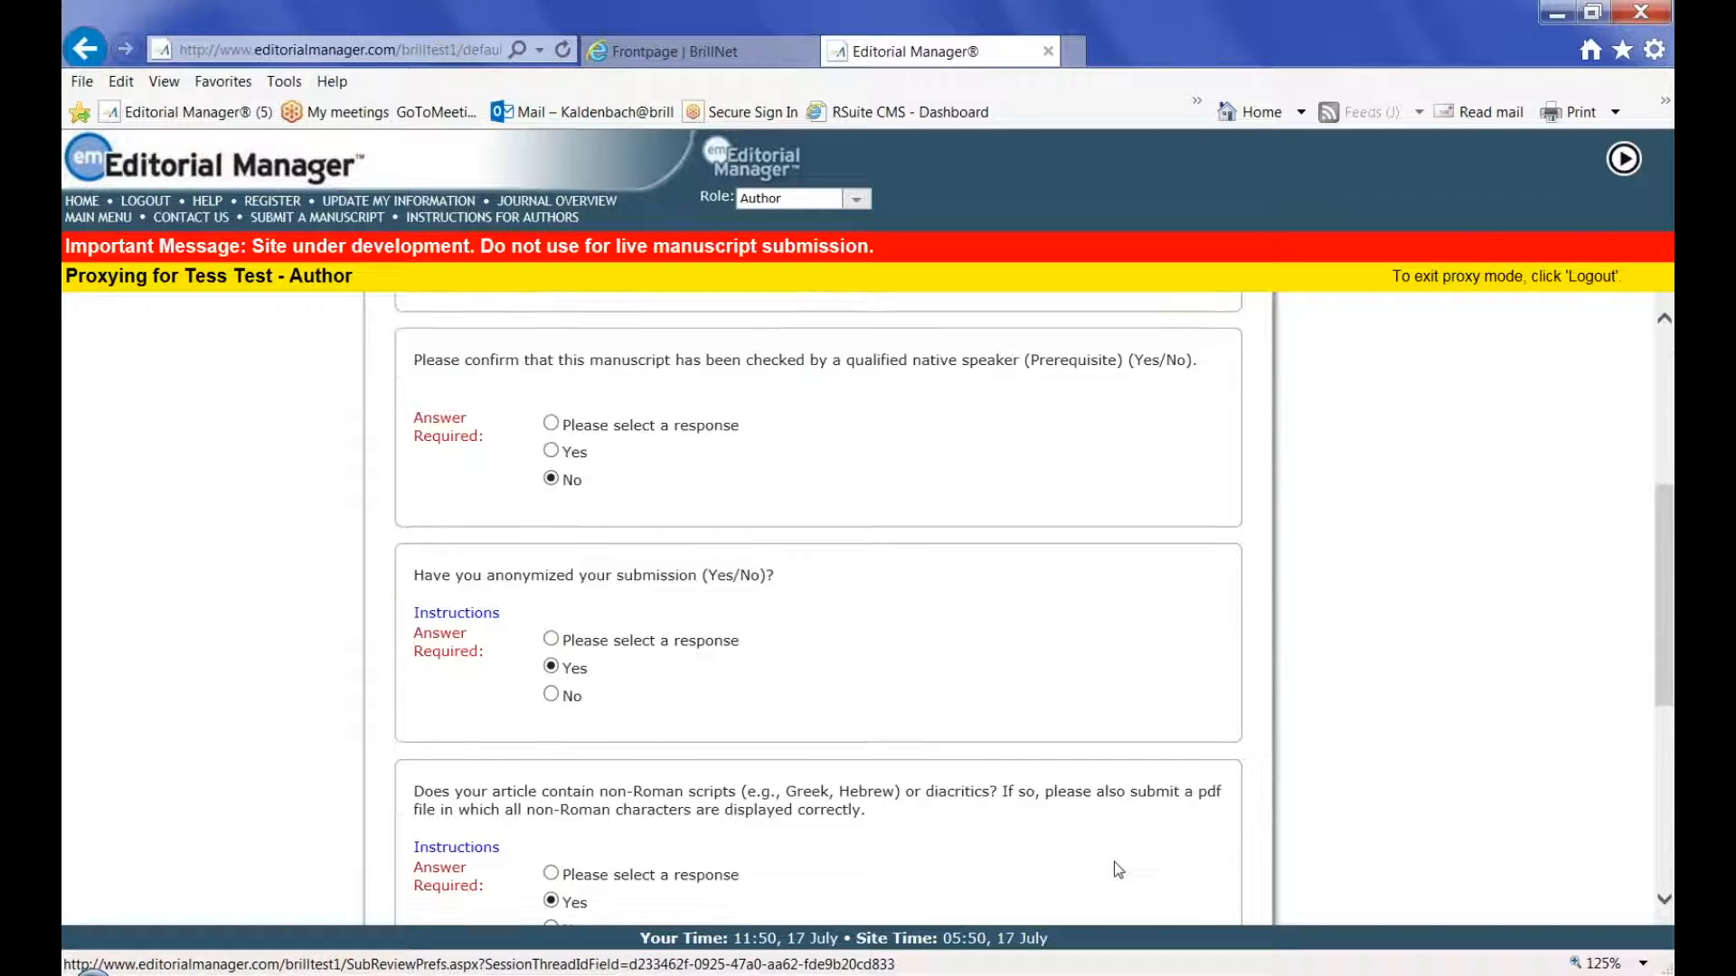
{"action": "scroll", "coordinate": [1113, 861], "scroll_direction": "down", "scroll_amount": 3}
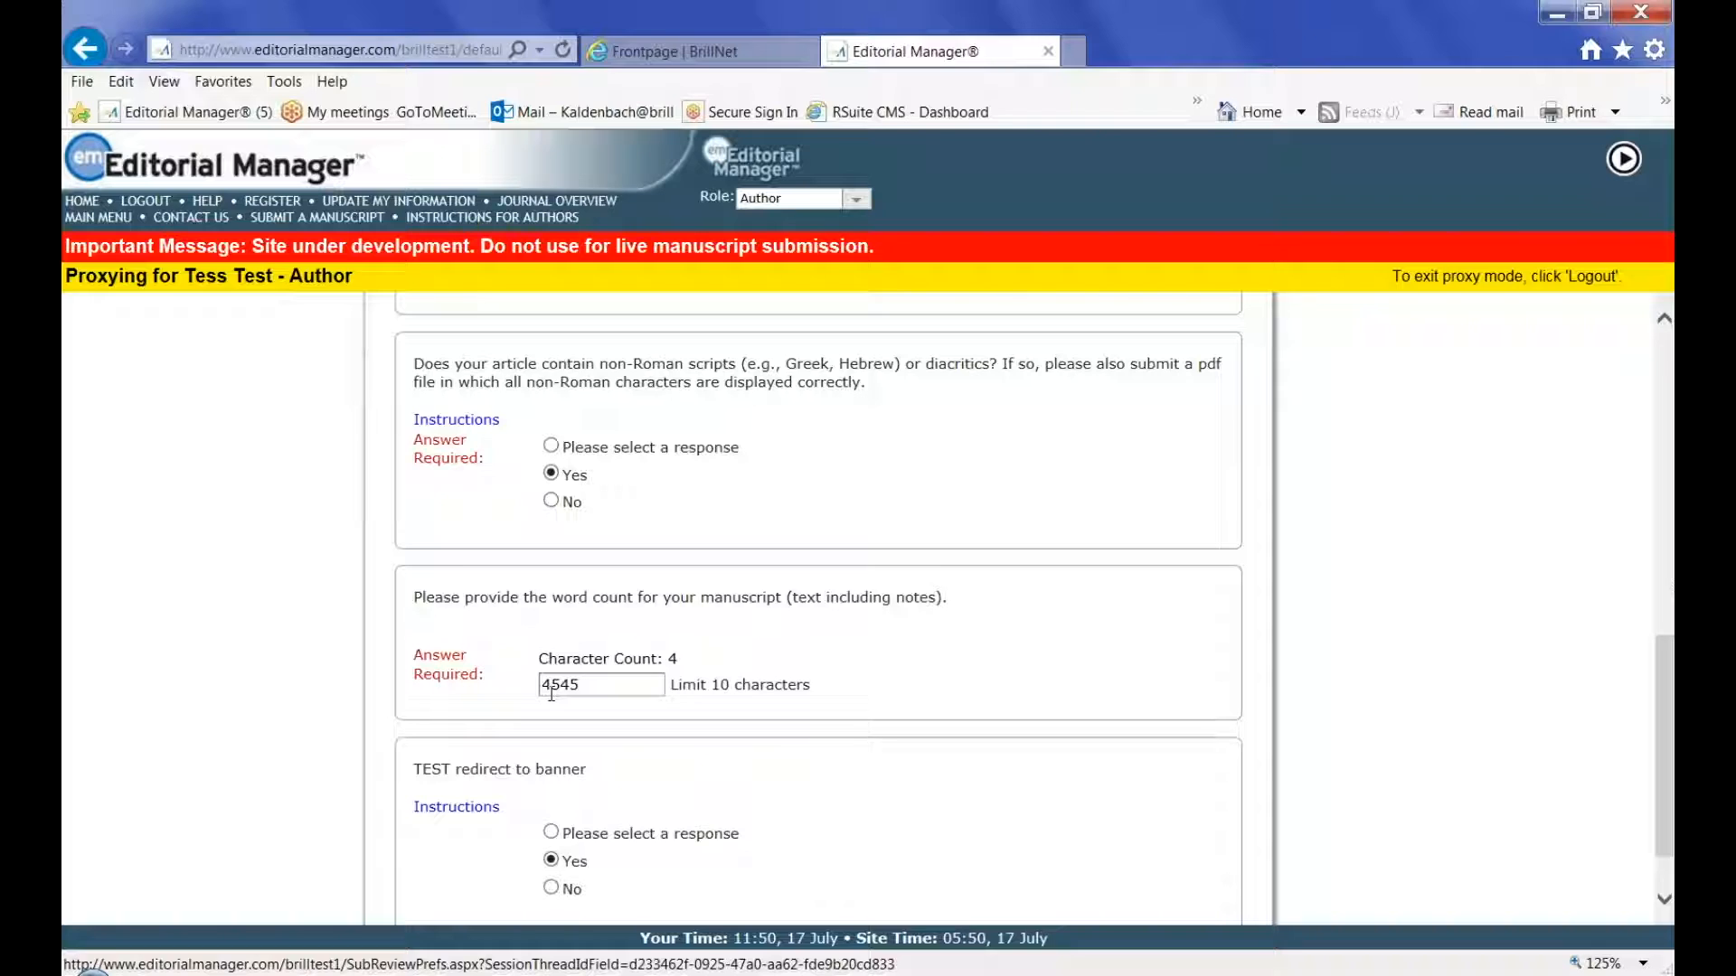
{"action": "left_click", "coordinate": [553, 685]}
{"action": "type", "text": ","}
{"action": "scroll", "coordinate": [639, 664], "scroll_direction": "down", "scroll_amount": 2}
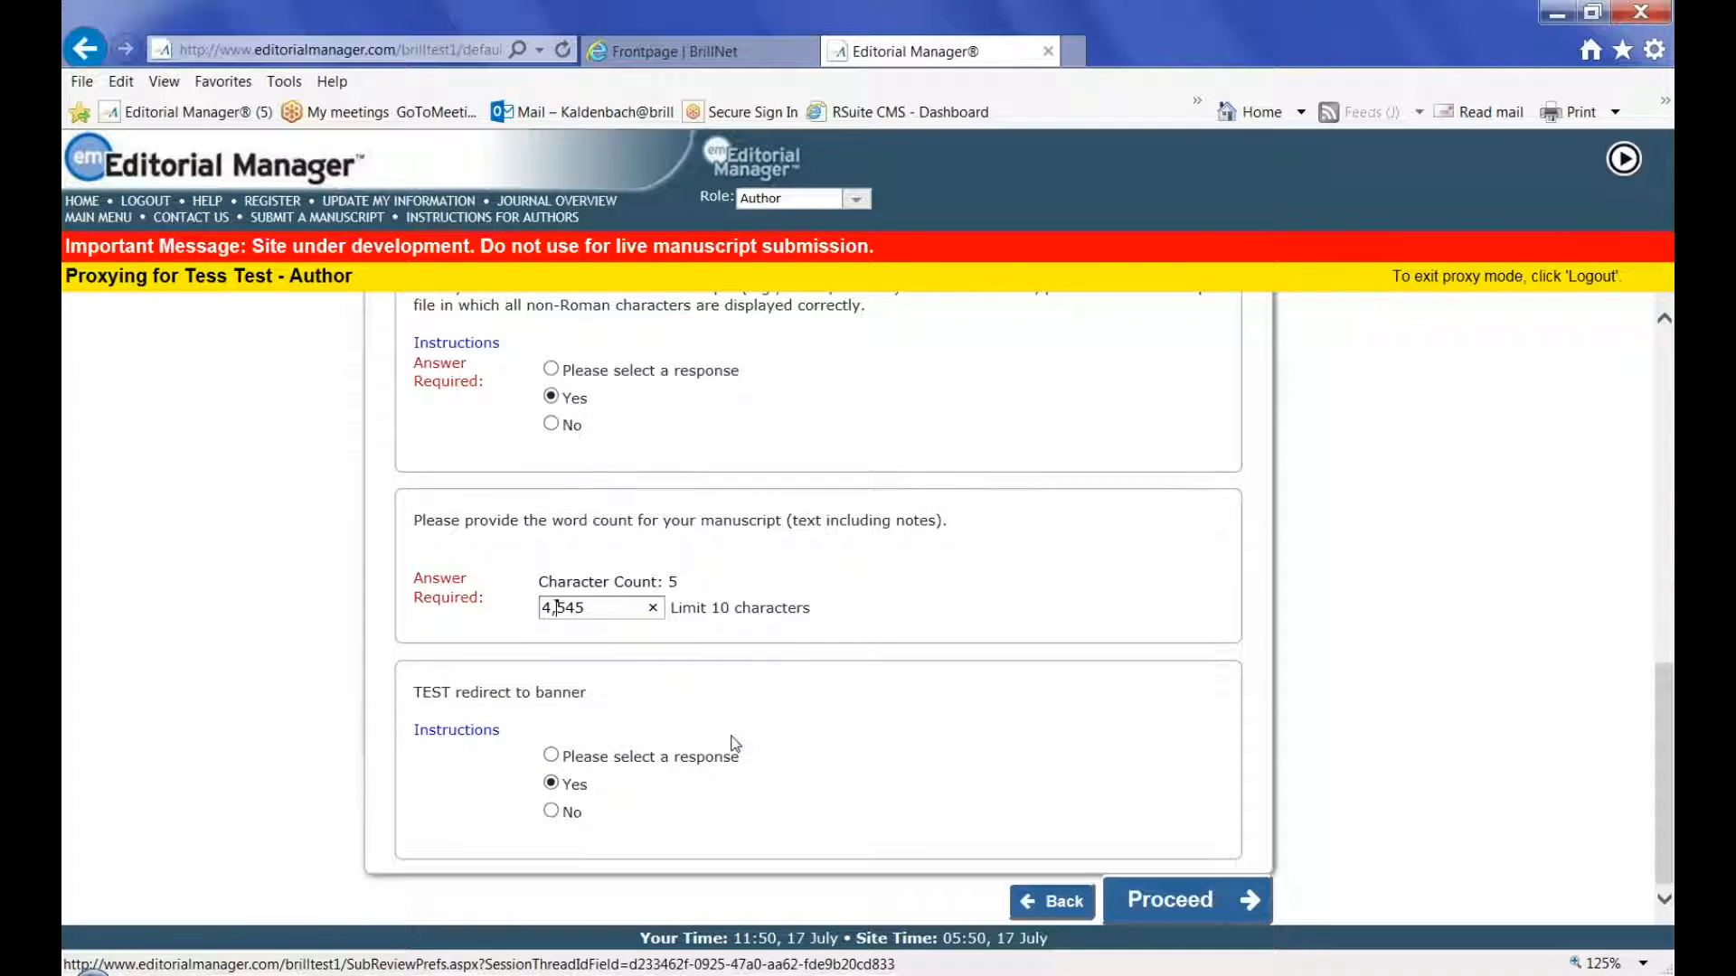
{"action": "left_click", "coordinate": [1180, 907]}
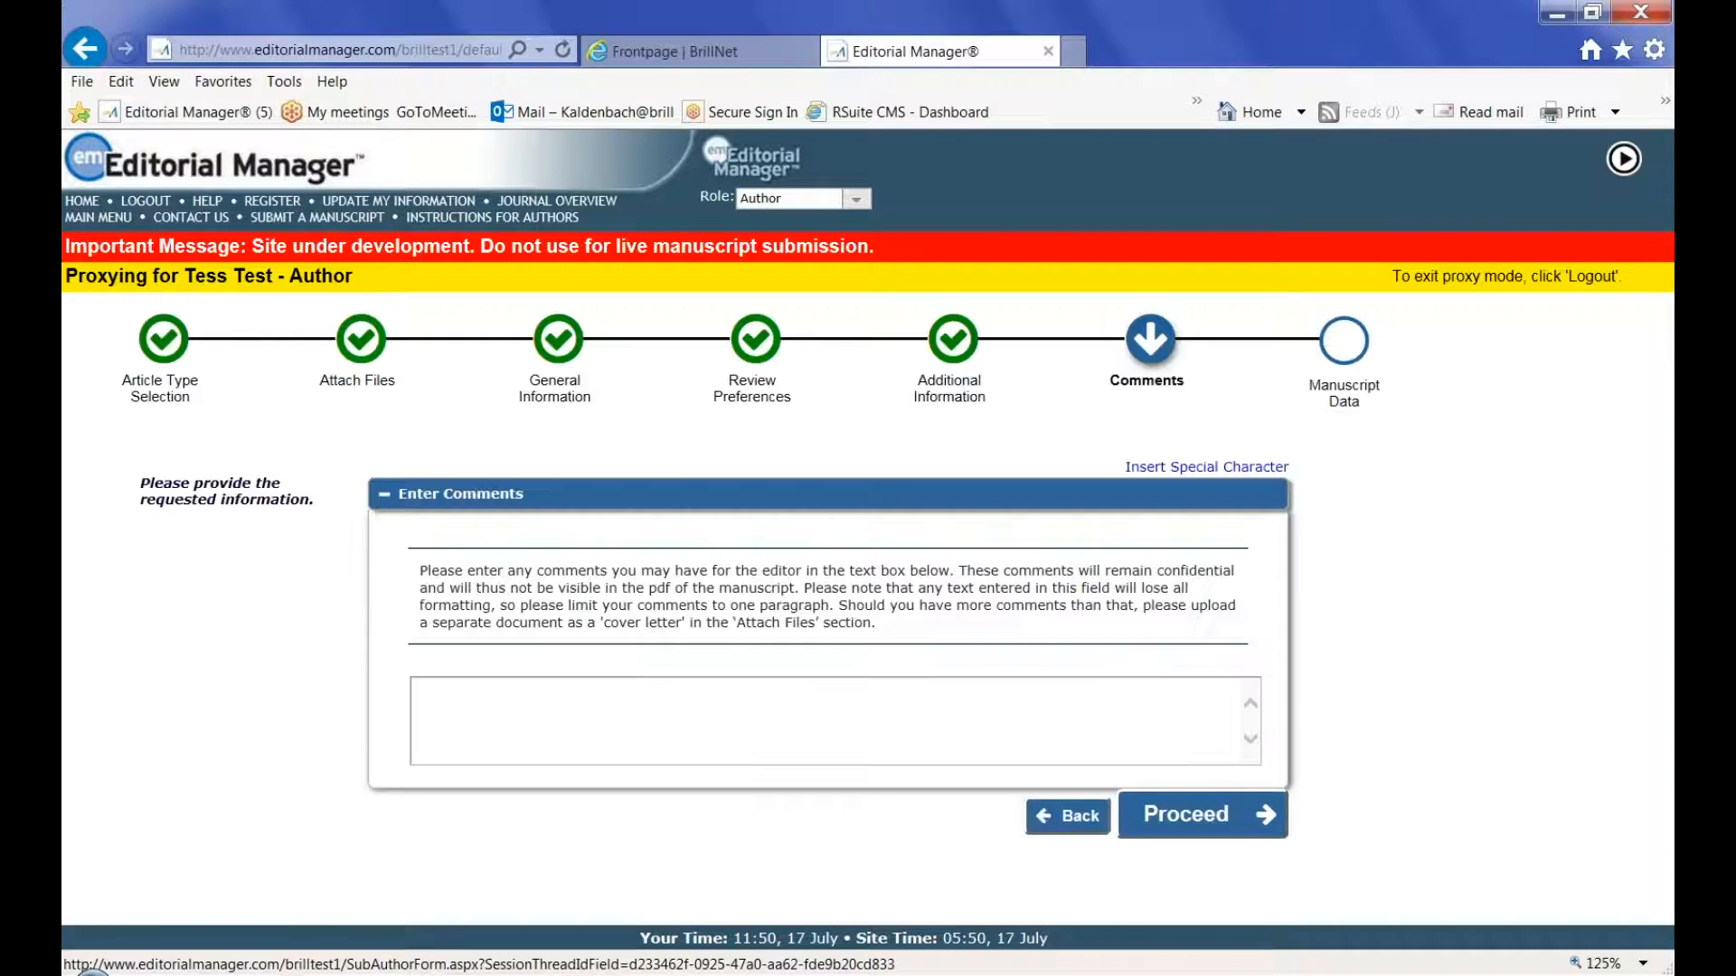
{"action": "left_click", "coordinate": [1199, 823]}
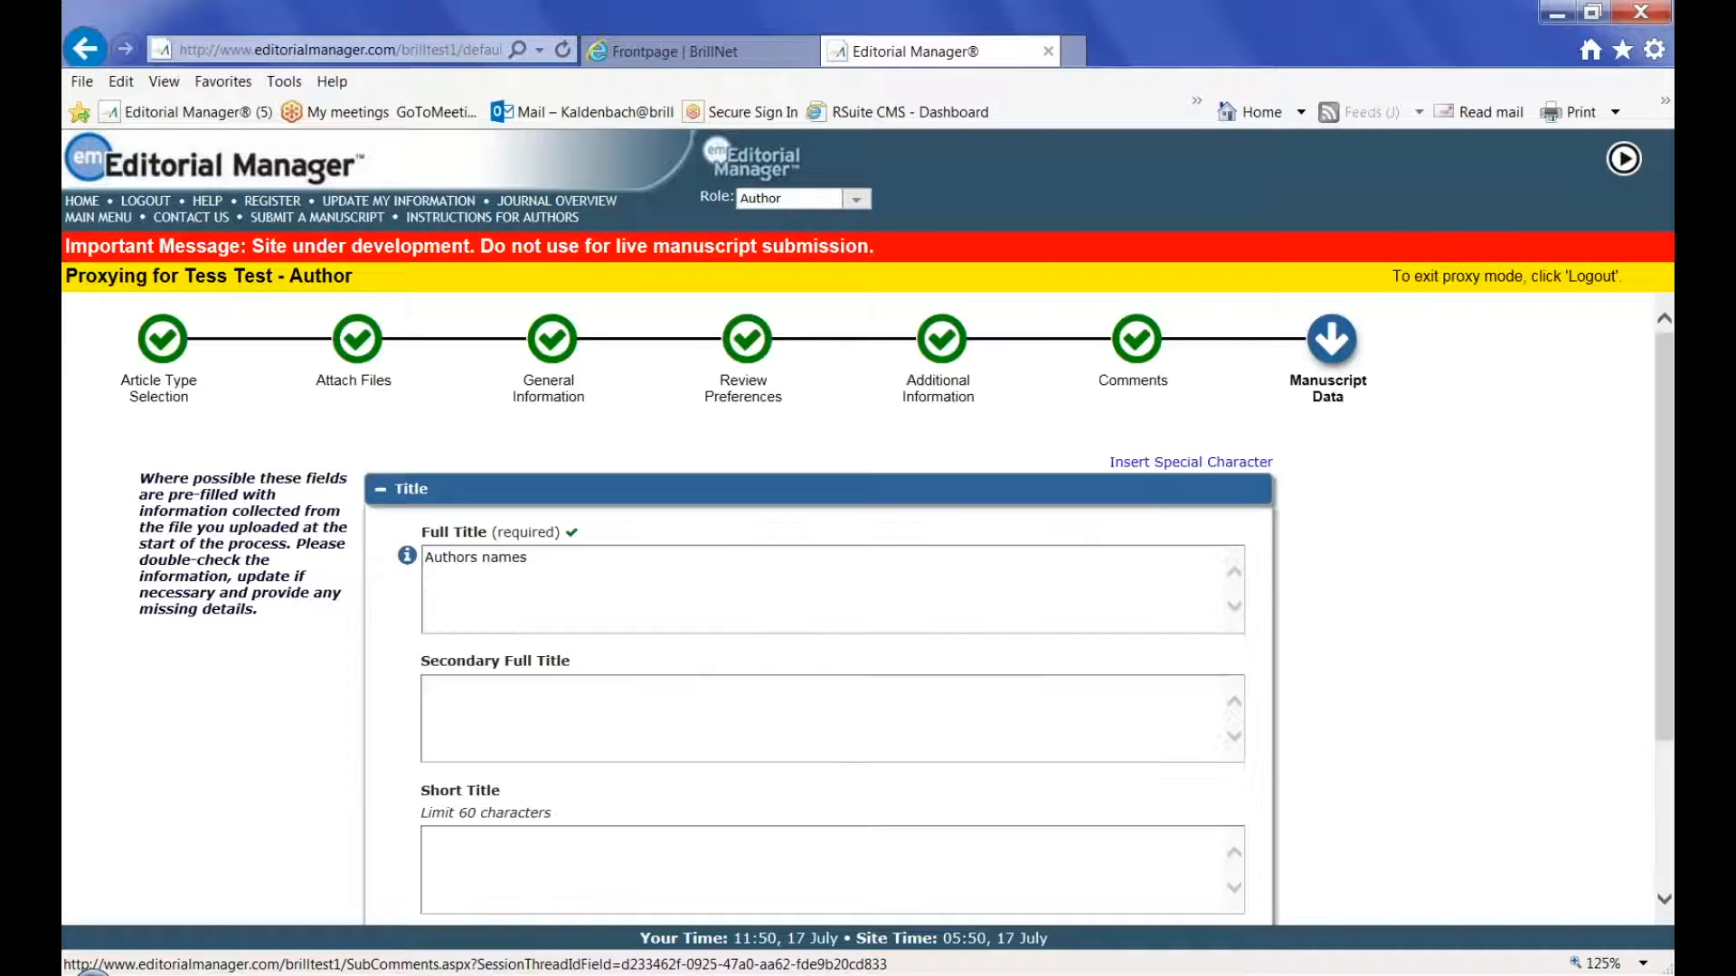
Enter "Authors names" as the short title and continue to the Abstract section.
{"action": "scroll", "coordinate": [1031, 807], "scroll_direction": "down", "scroll_amount": 2}
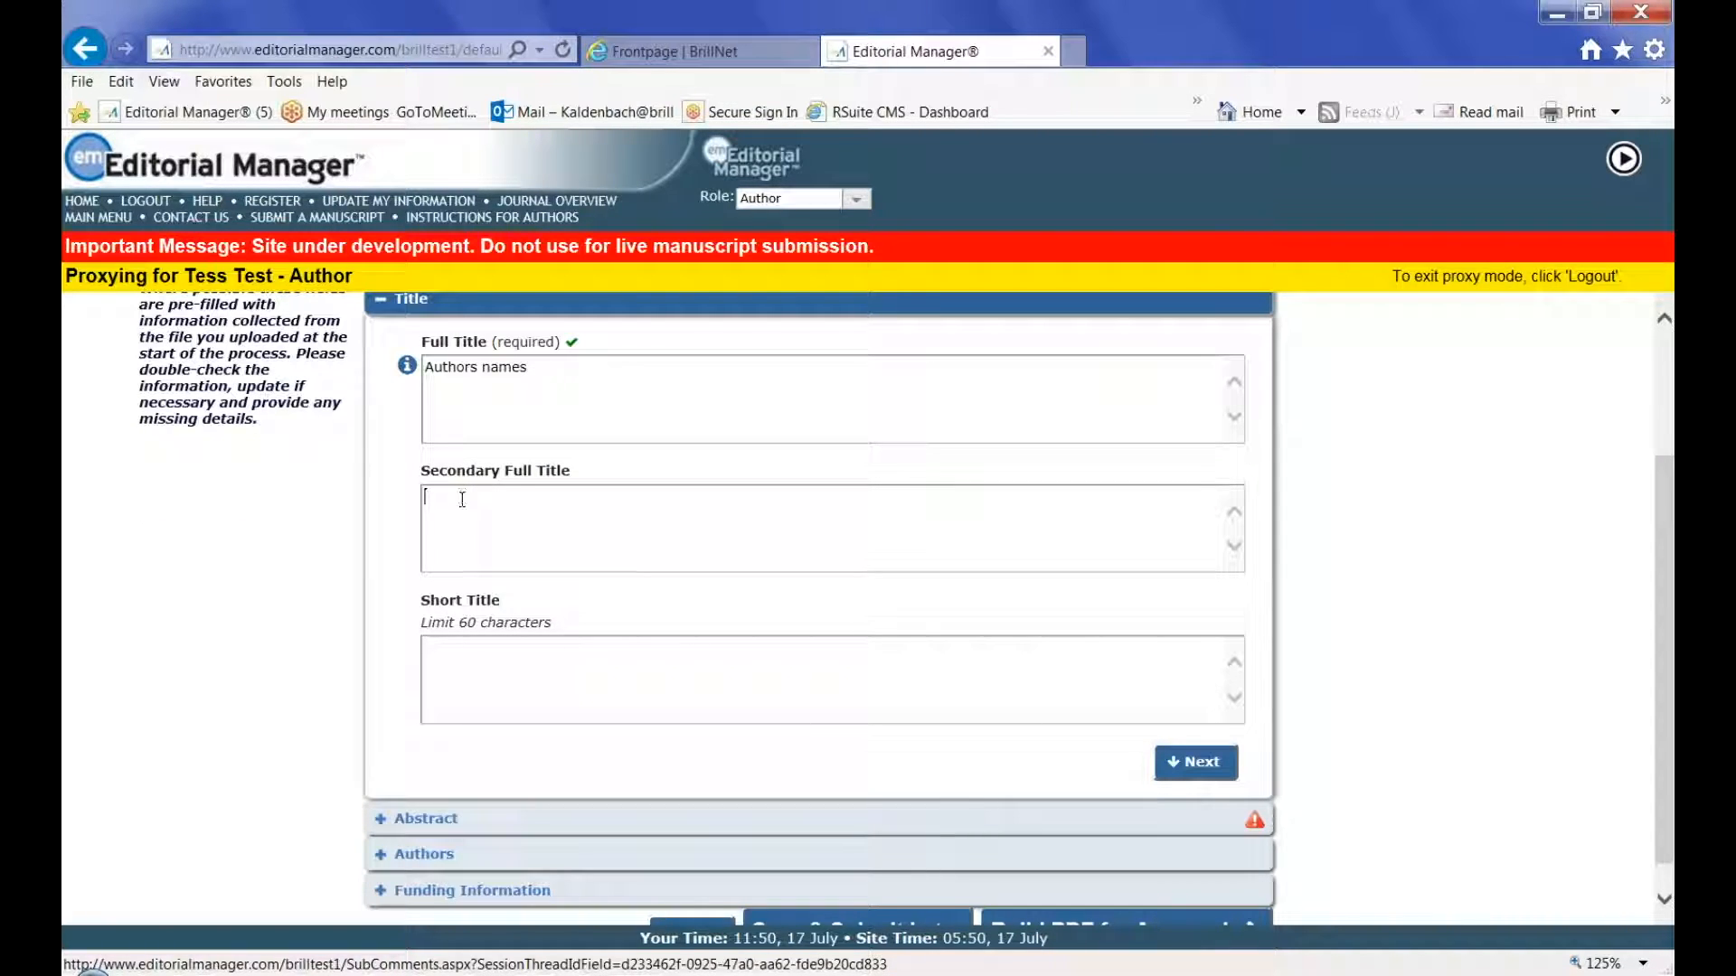
{"action": "left_click", "coordinate": [476, 647]}
{"action": "type", "text": "Atuhor"}
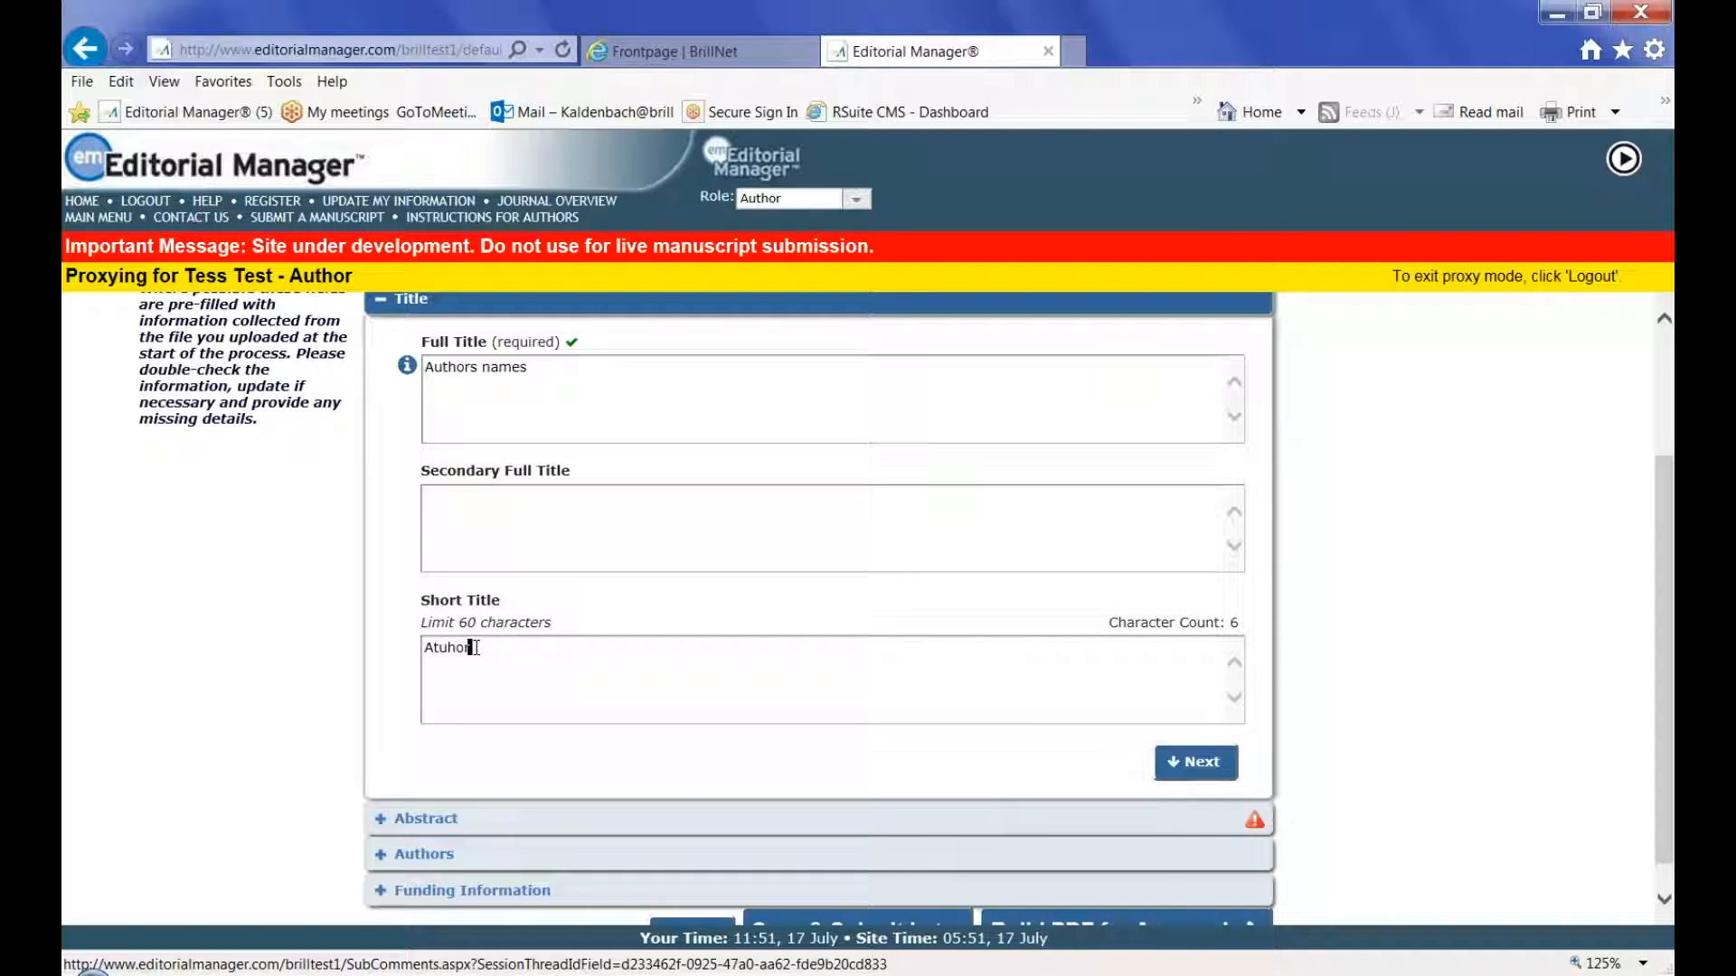
{"action": "key", "text": "BackSpace"}
{"action": "key", "text": "BackSpace"}
{"action": "key", "text": "BackSpace"}
{"action": "key", "text": "BackSpace"}
{"action": "type", "text": "uthors names"}
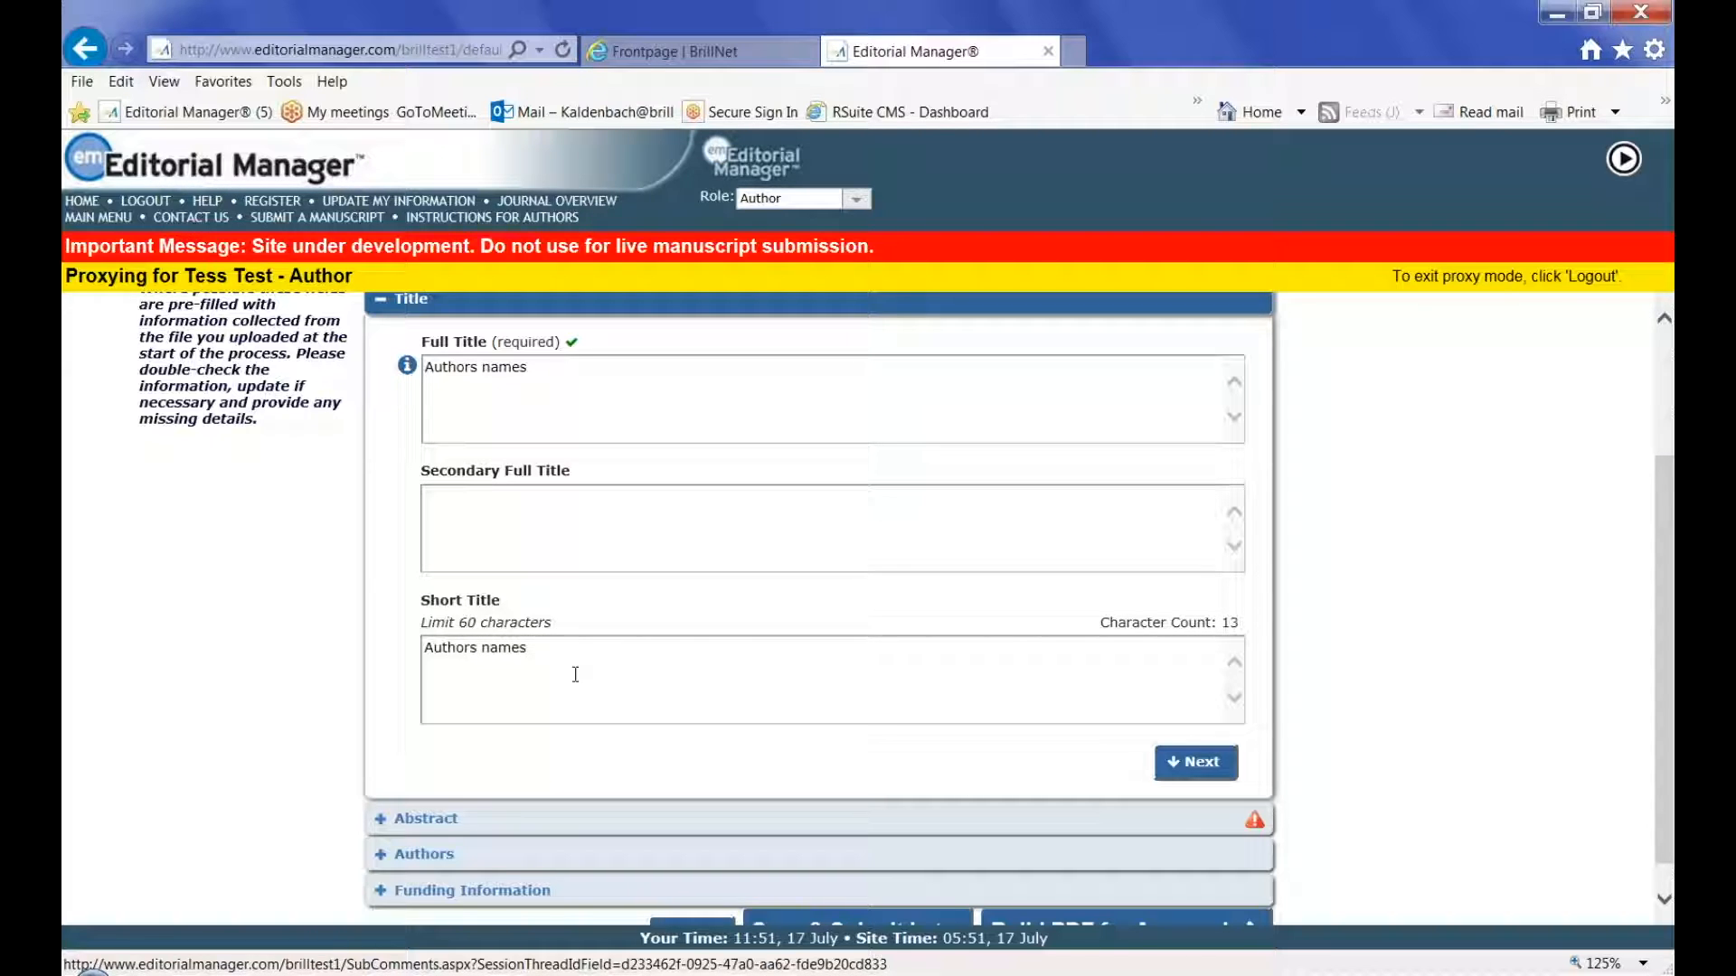
{"action": "left_click", "coordinate": [1191, 762]}
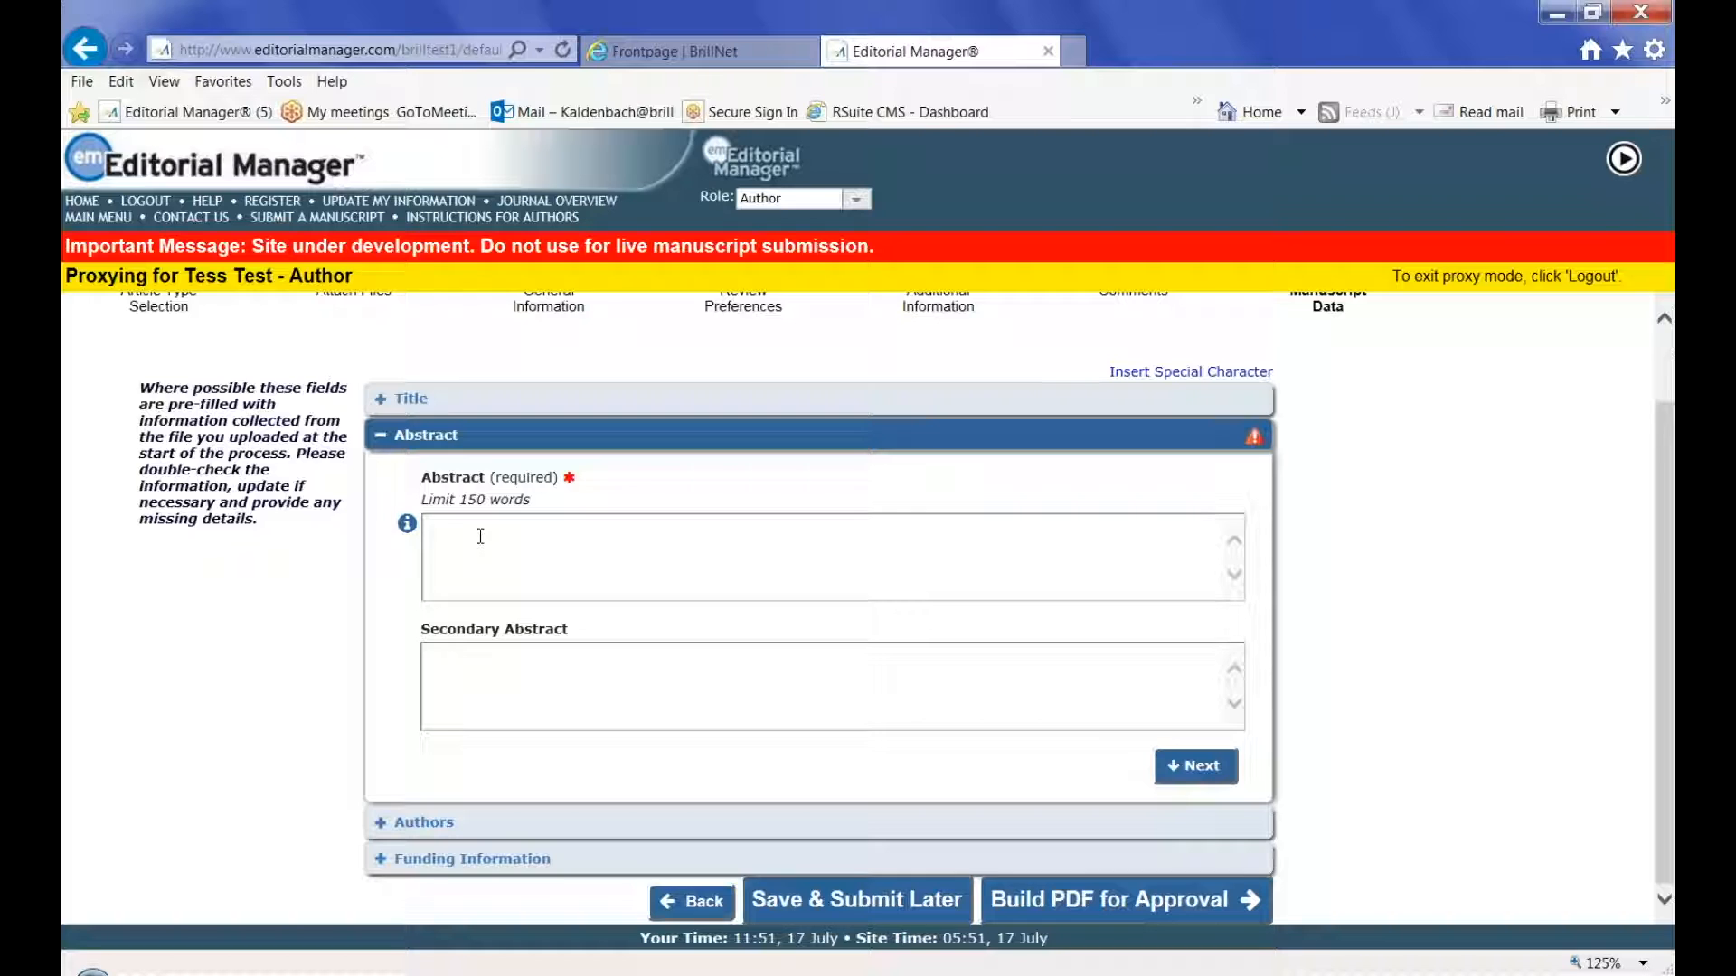
Enter "Abstract" as the required abstract and continue past the unchanged author list to Funding Information.
{"action": "left_click", "coordinate": [488, 526]}
{"action": "type", "text": "Ab"}
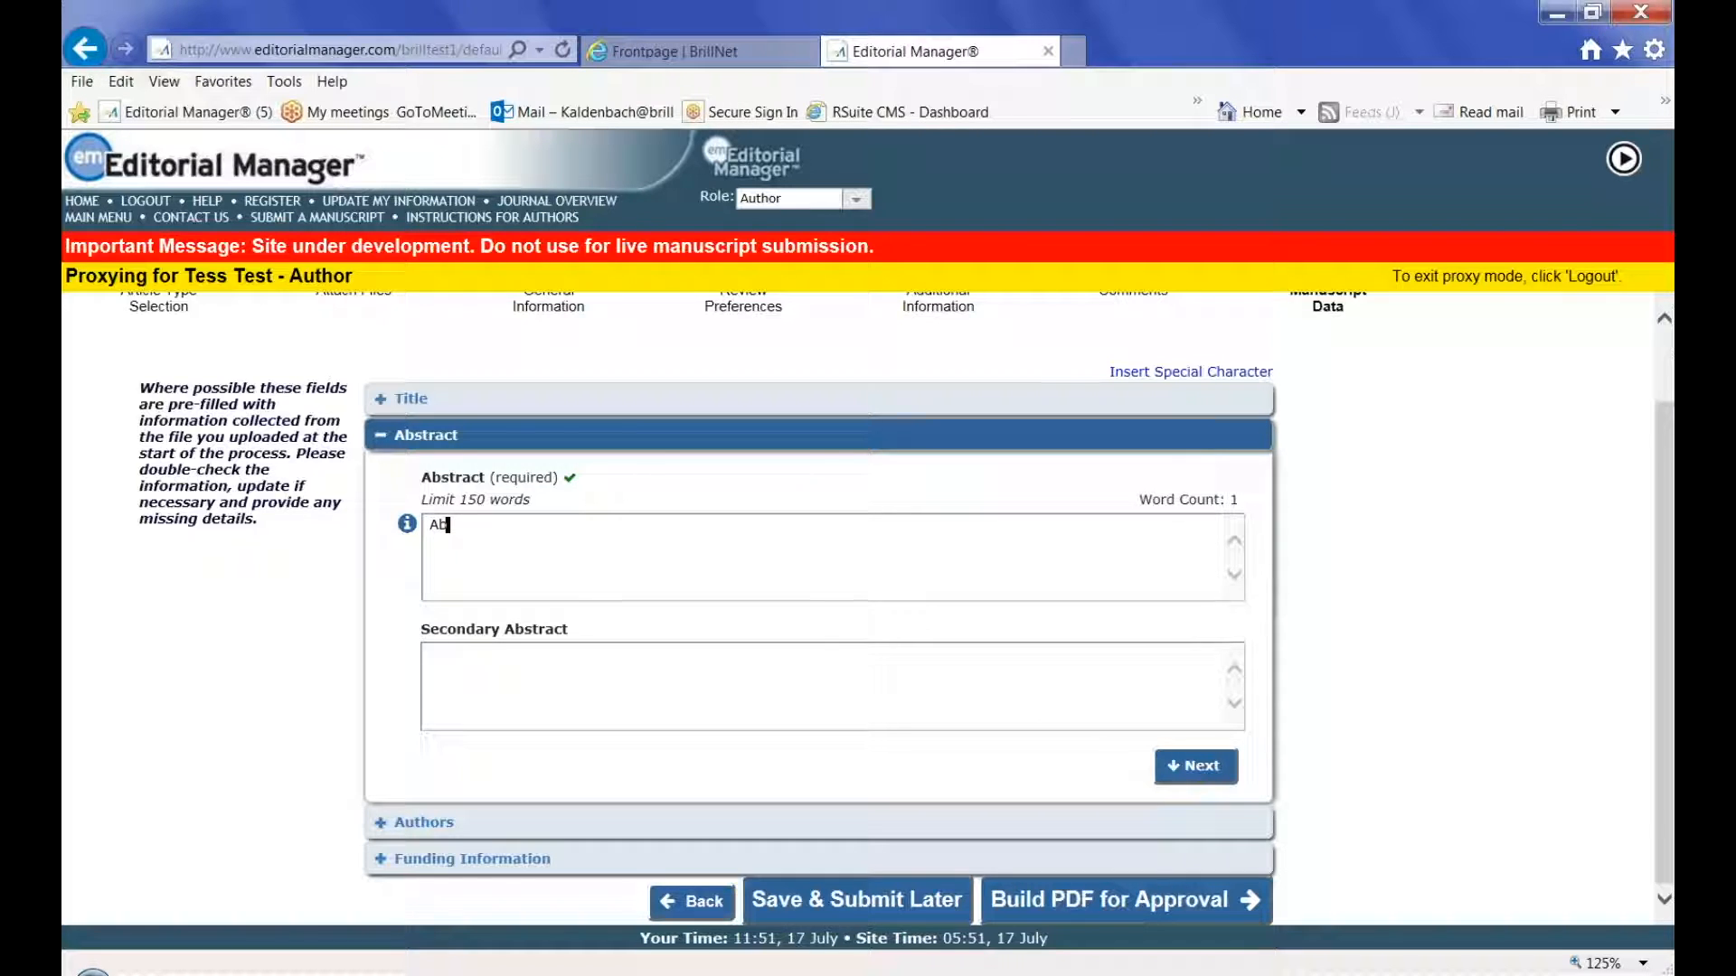
{"action": "type", "text": "stract"}
{"action": "left_click", "coordinate": [1198, 767]}
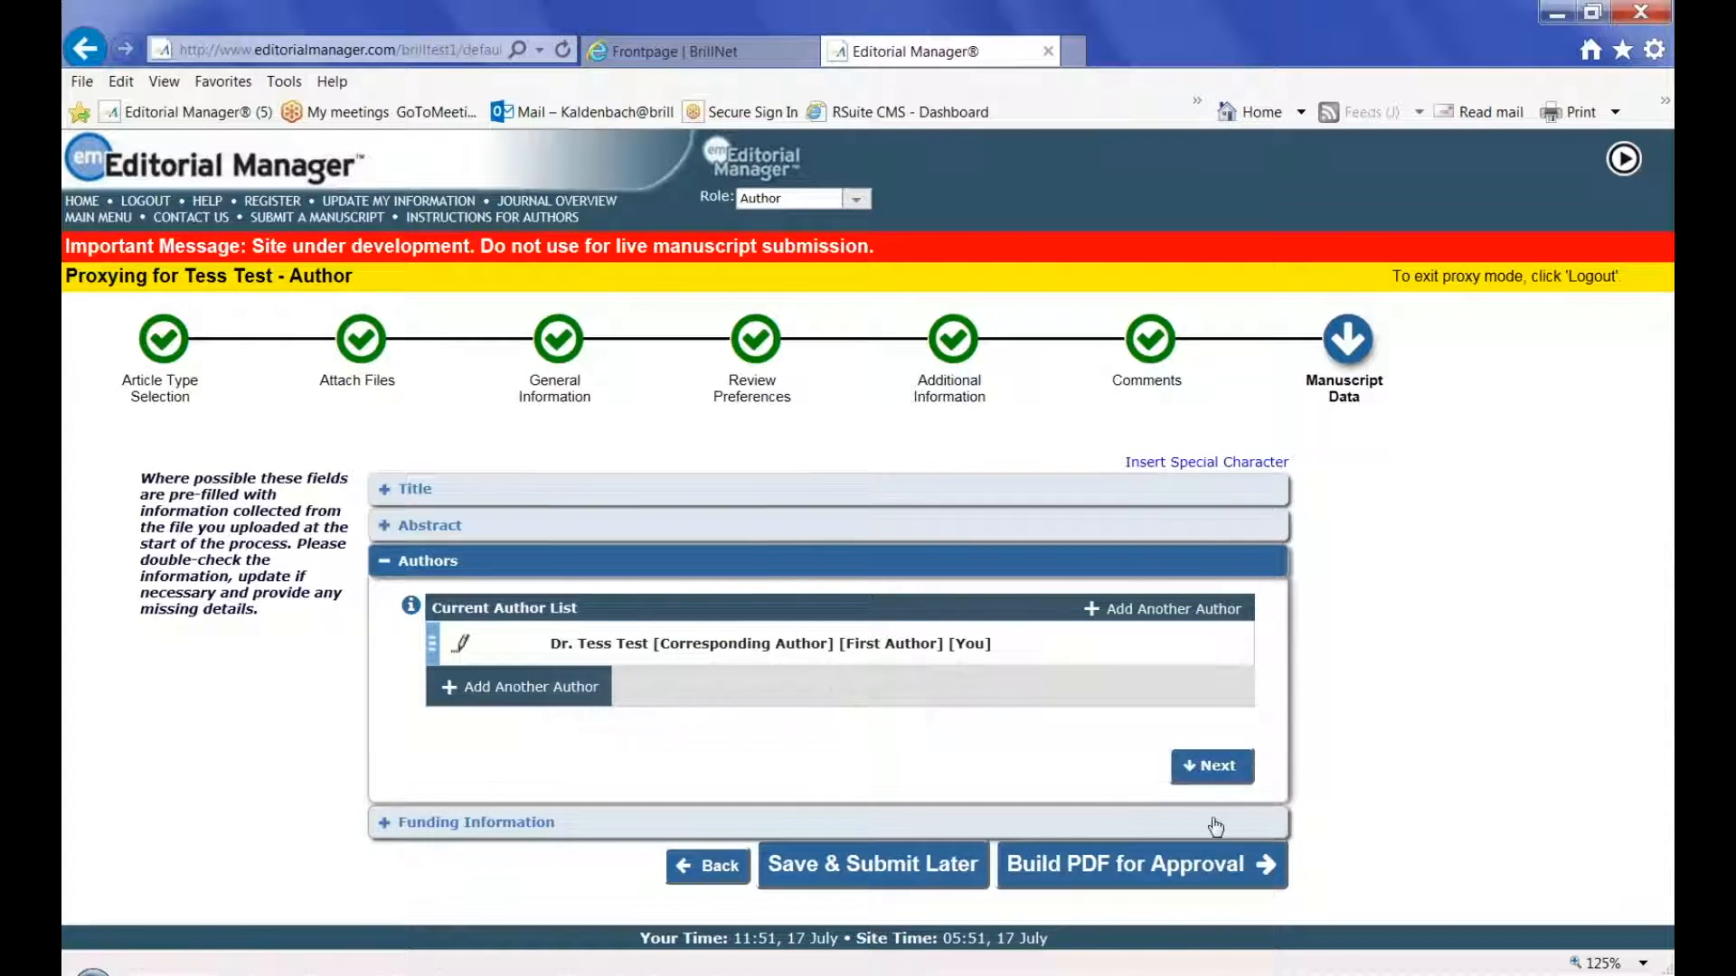
{"action": "left_click", "coordinate": [1212, 767]}
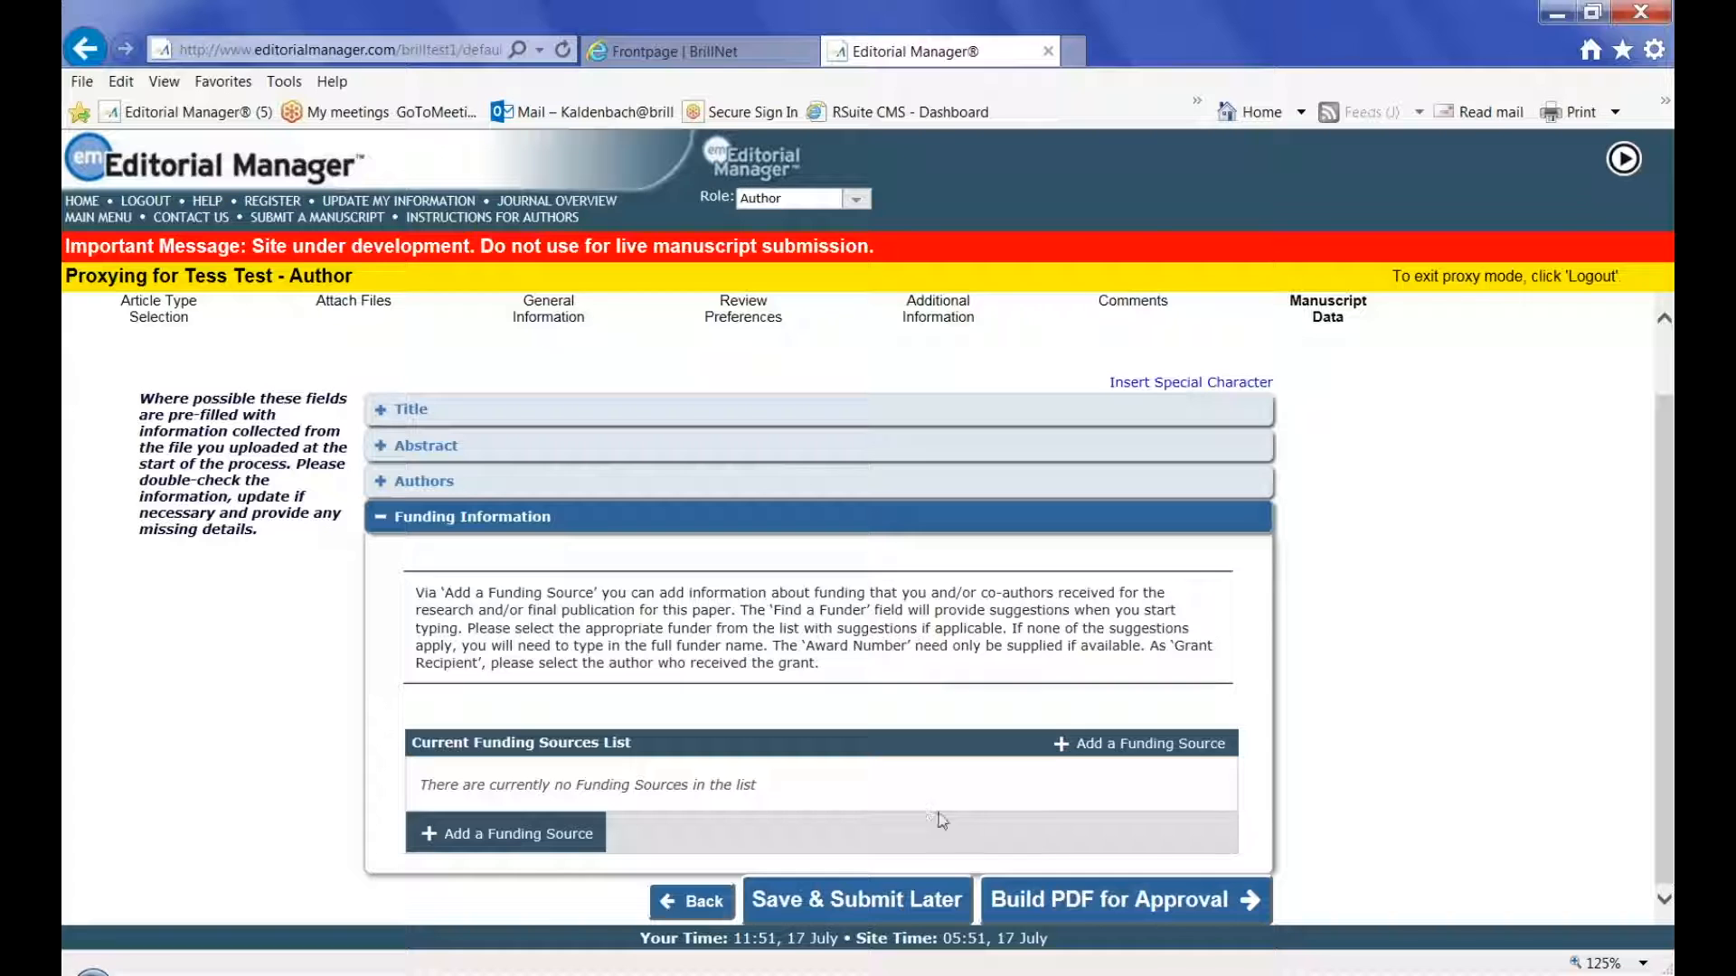
Build the submission's PDF for approval and open the generated PDF to check it.
{"action": "left_click", "coordinate": [1056, 897]}
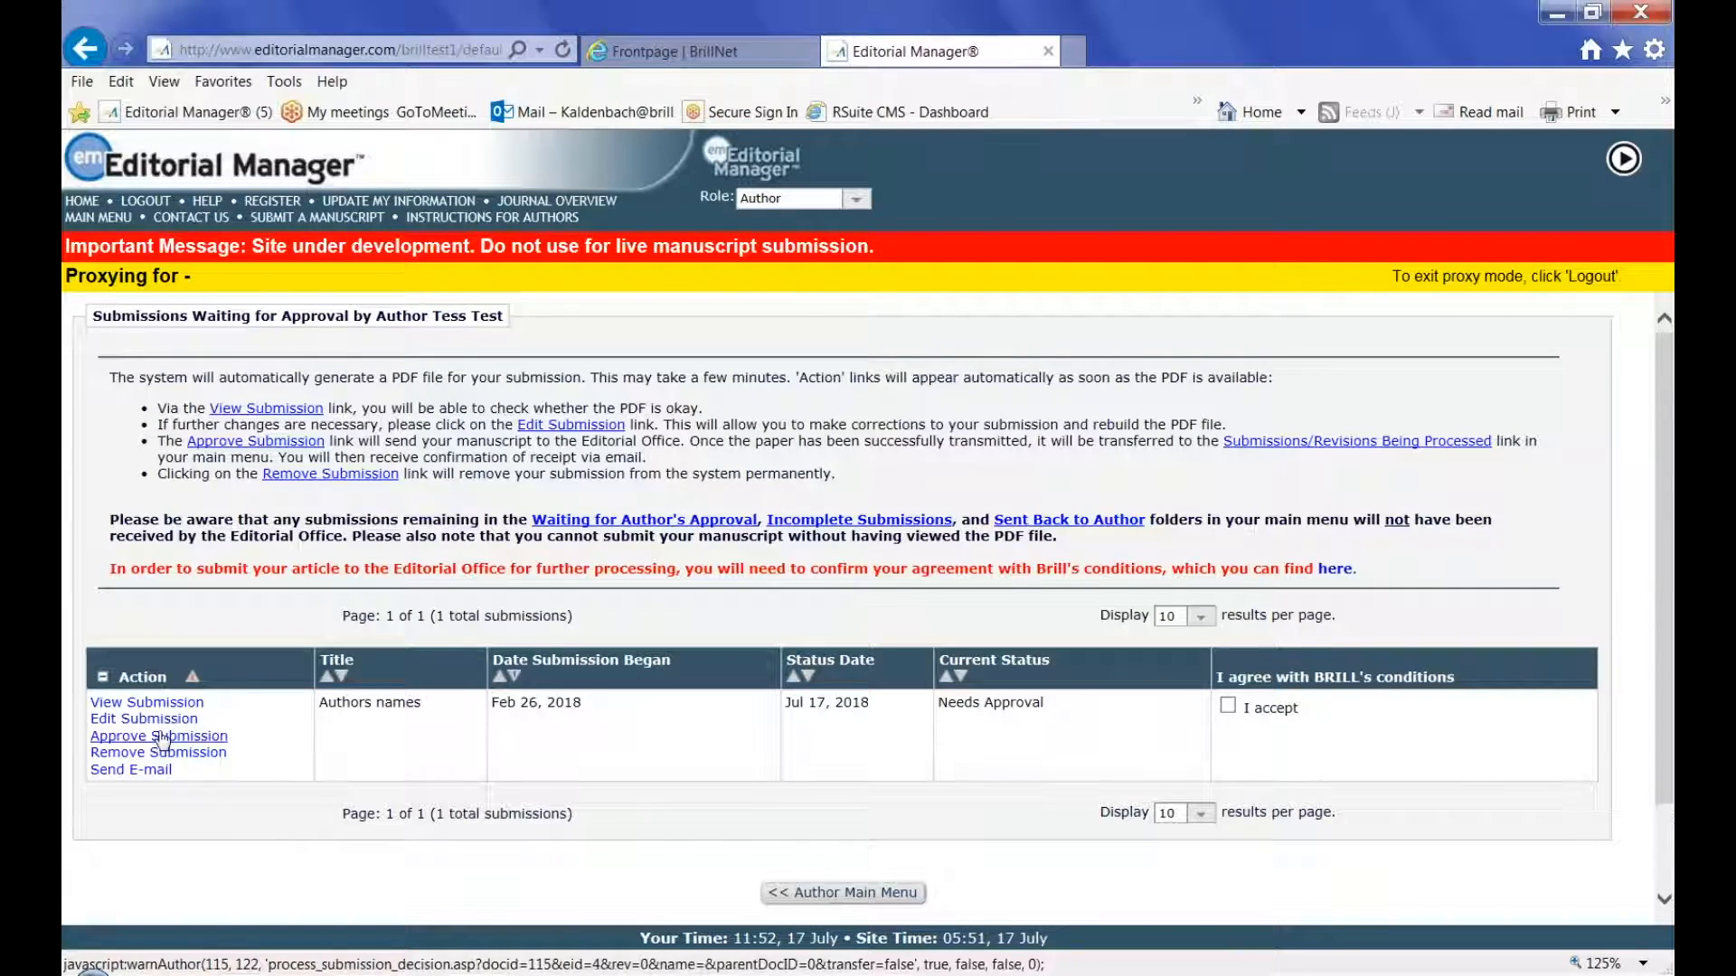
{"action": "left_click", "coordinate": [151, 705]}
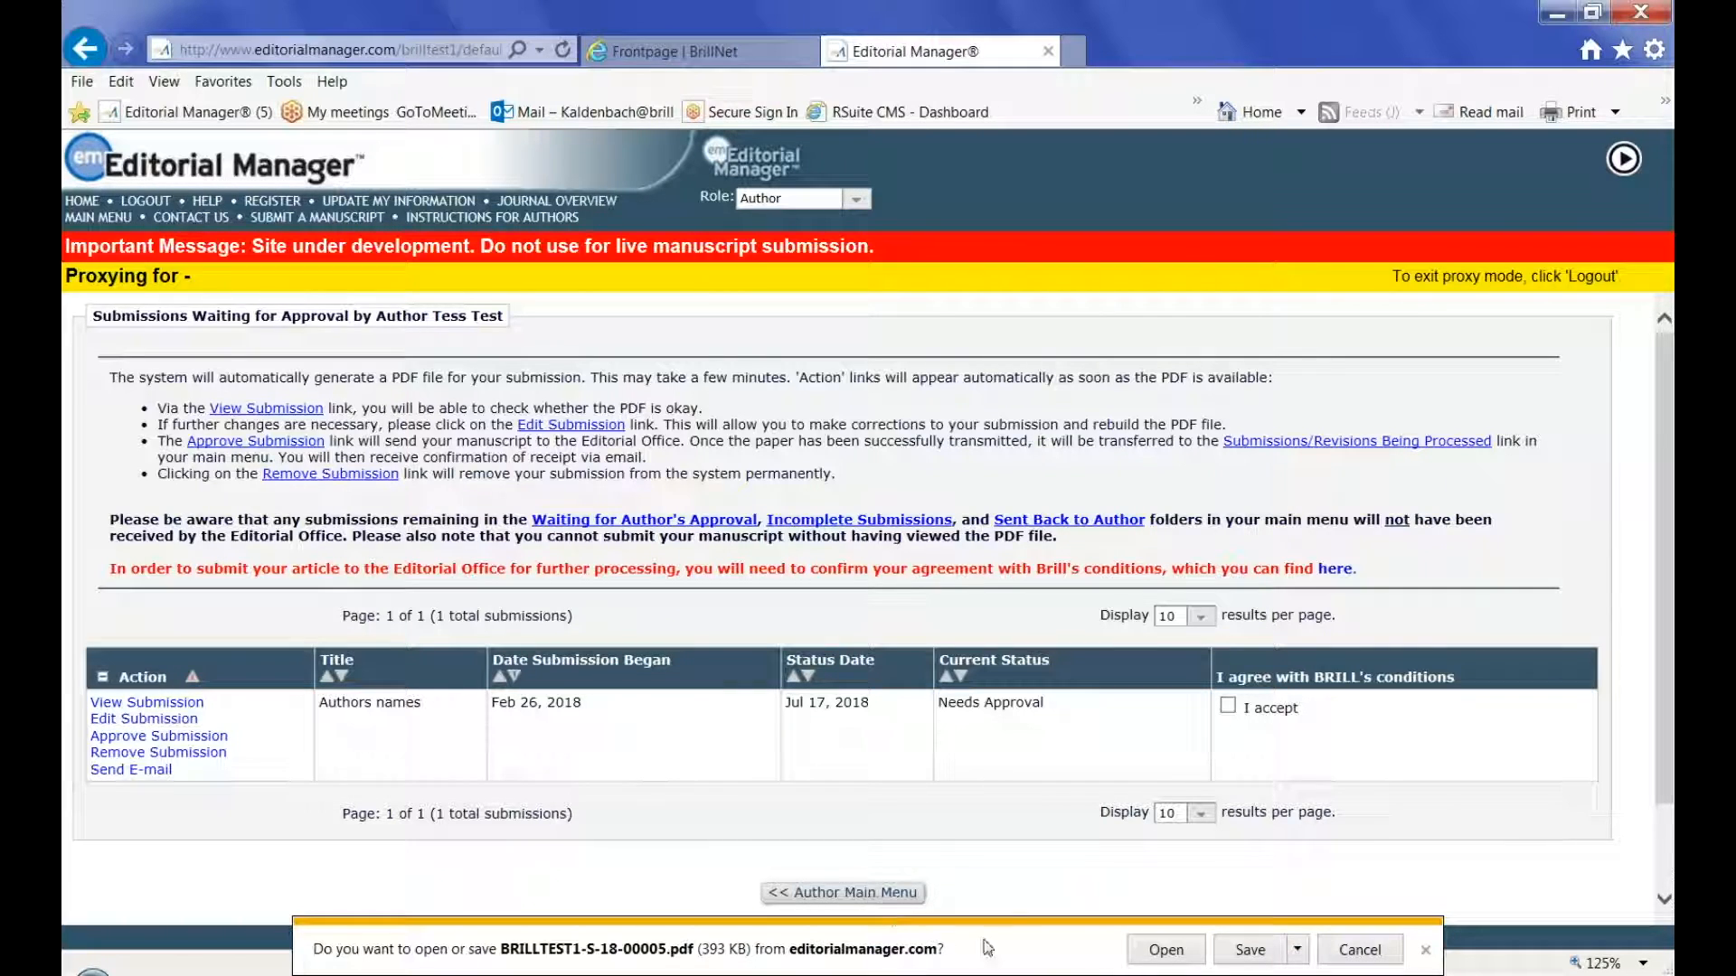
{"action": "left_click", "coordinate": [1164, 949]}
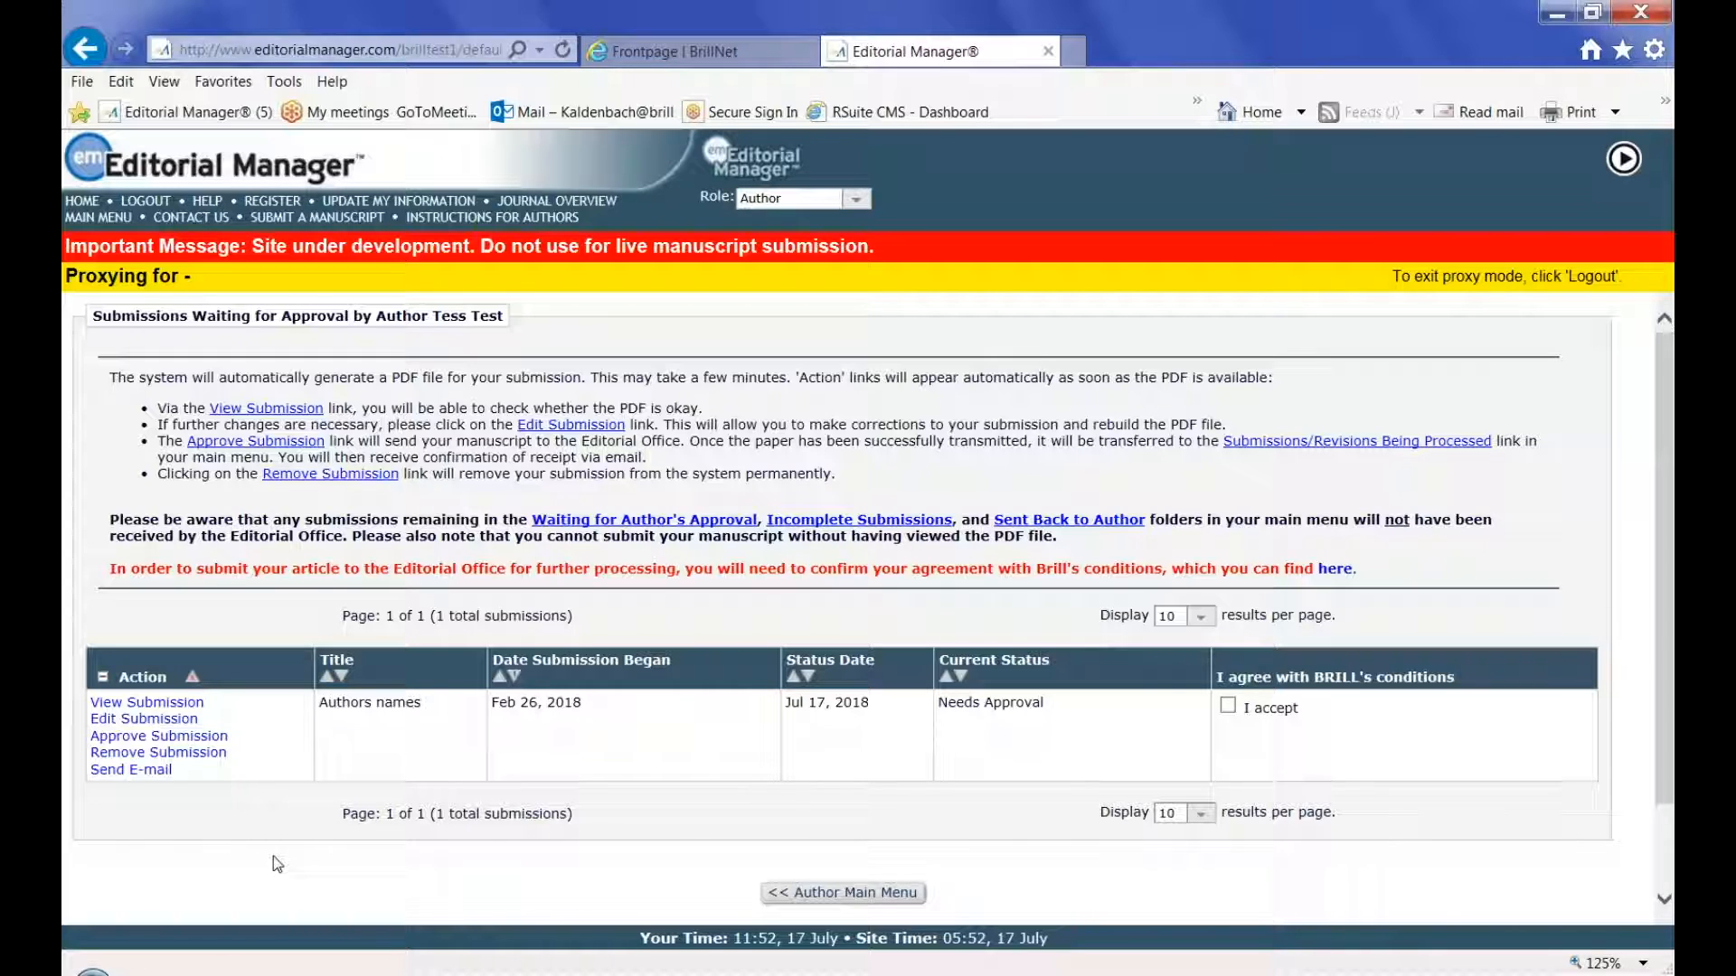
Accept BRILL's conditions and reopen the submission for editing at its General Information stage.
{"action": "left_click", "coordinate": [1228, 706]}
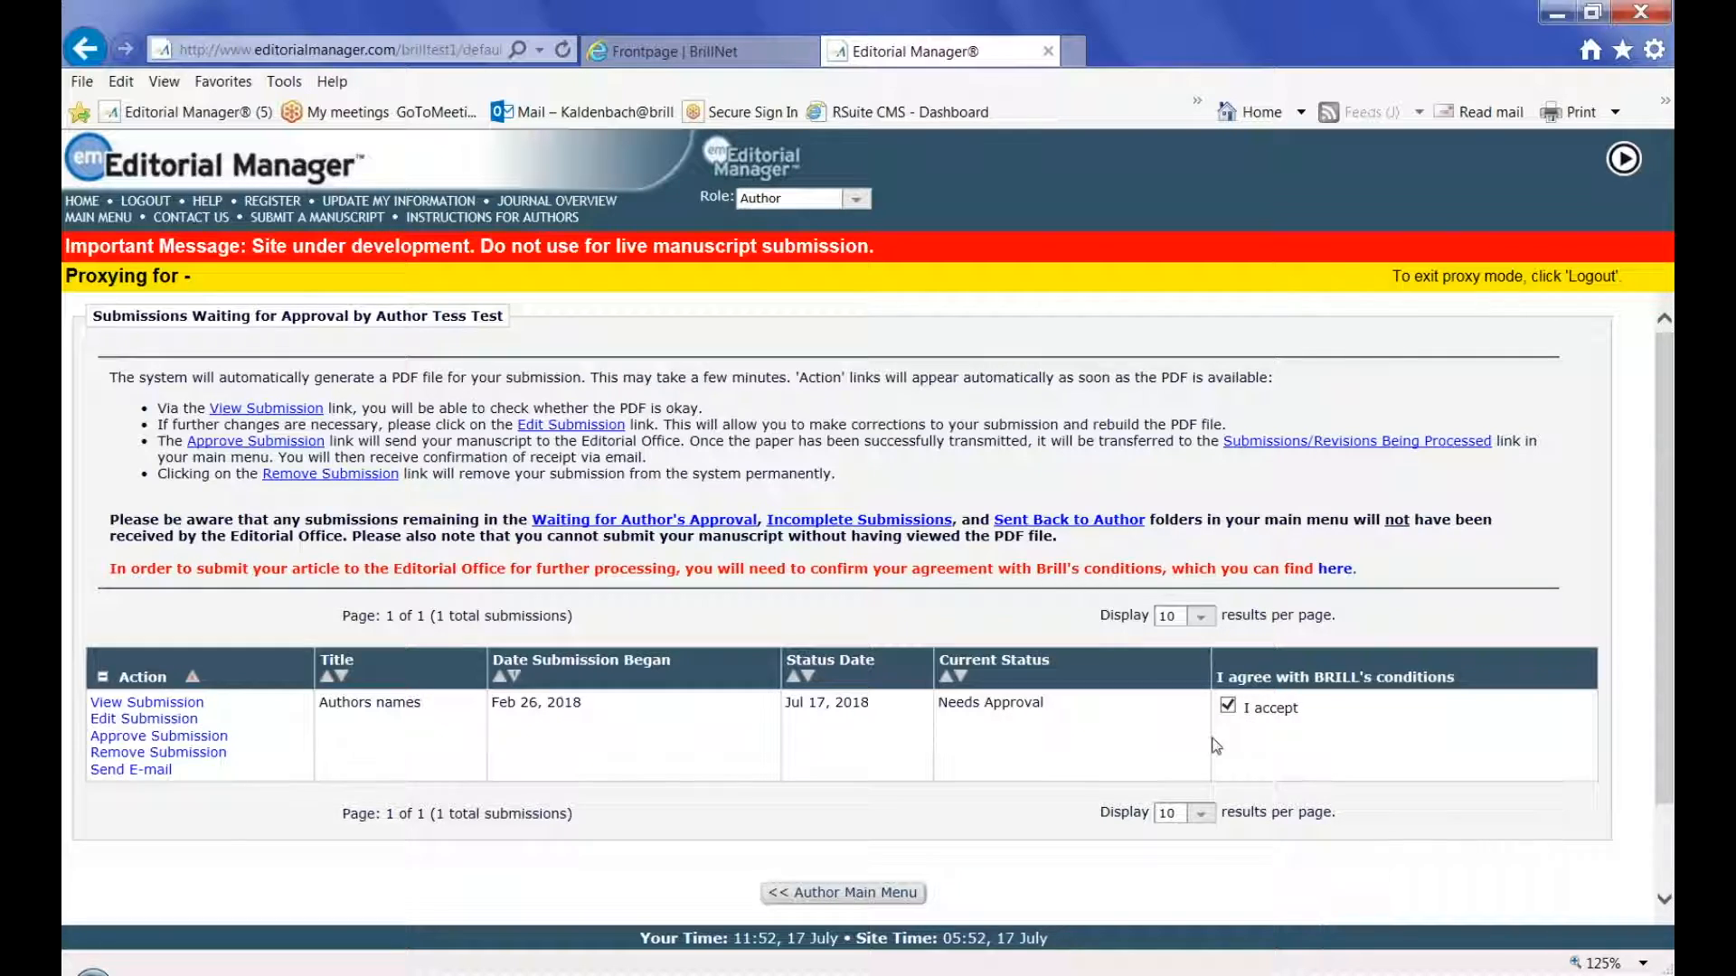
{"action": "left_click", "coordinate": [145, 720]}
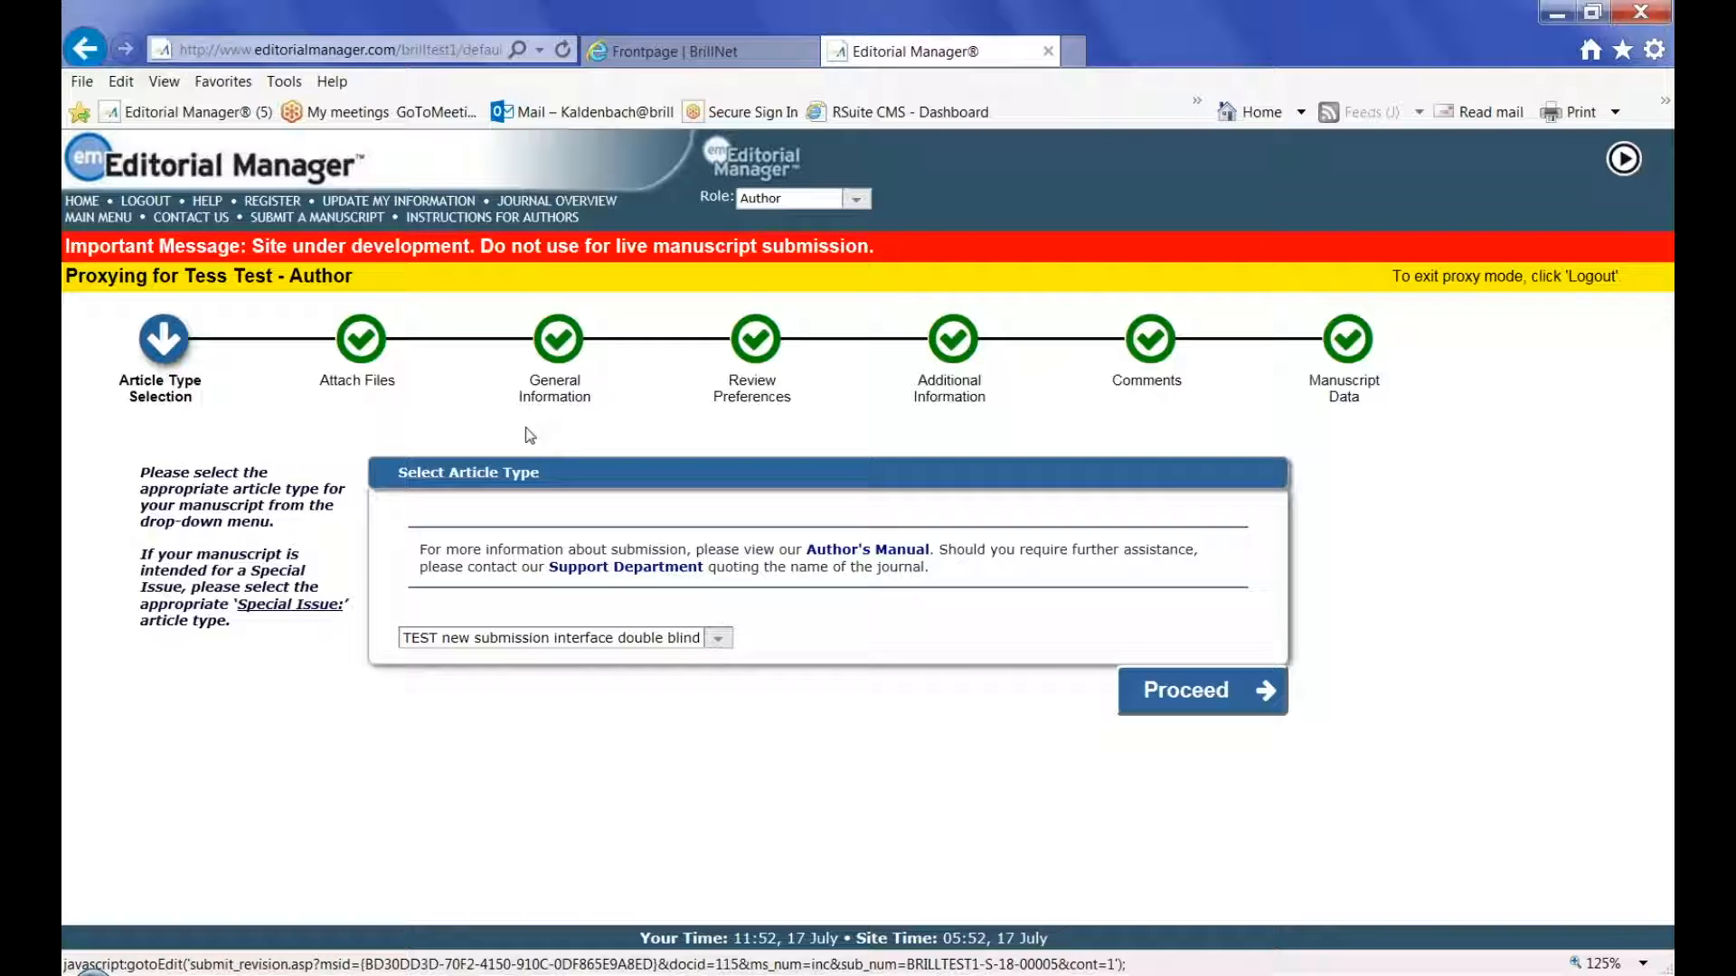
{"action": "left_click", "coordinate": [556, 349]}
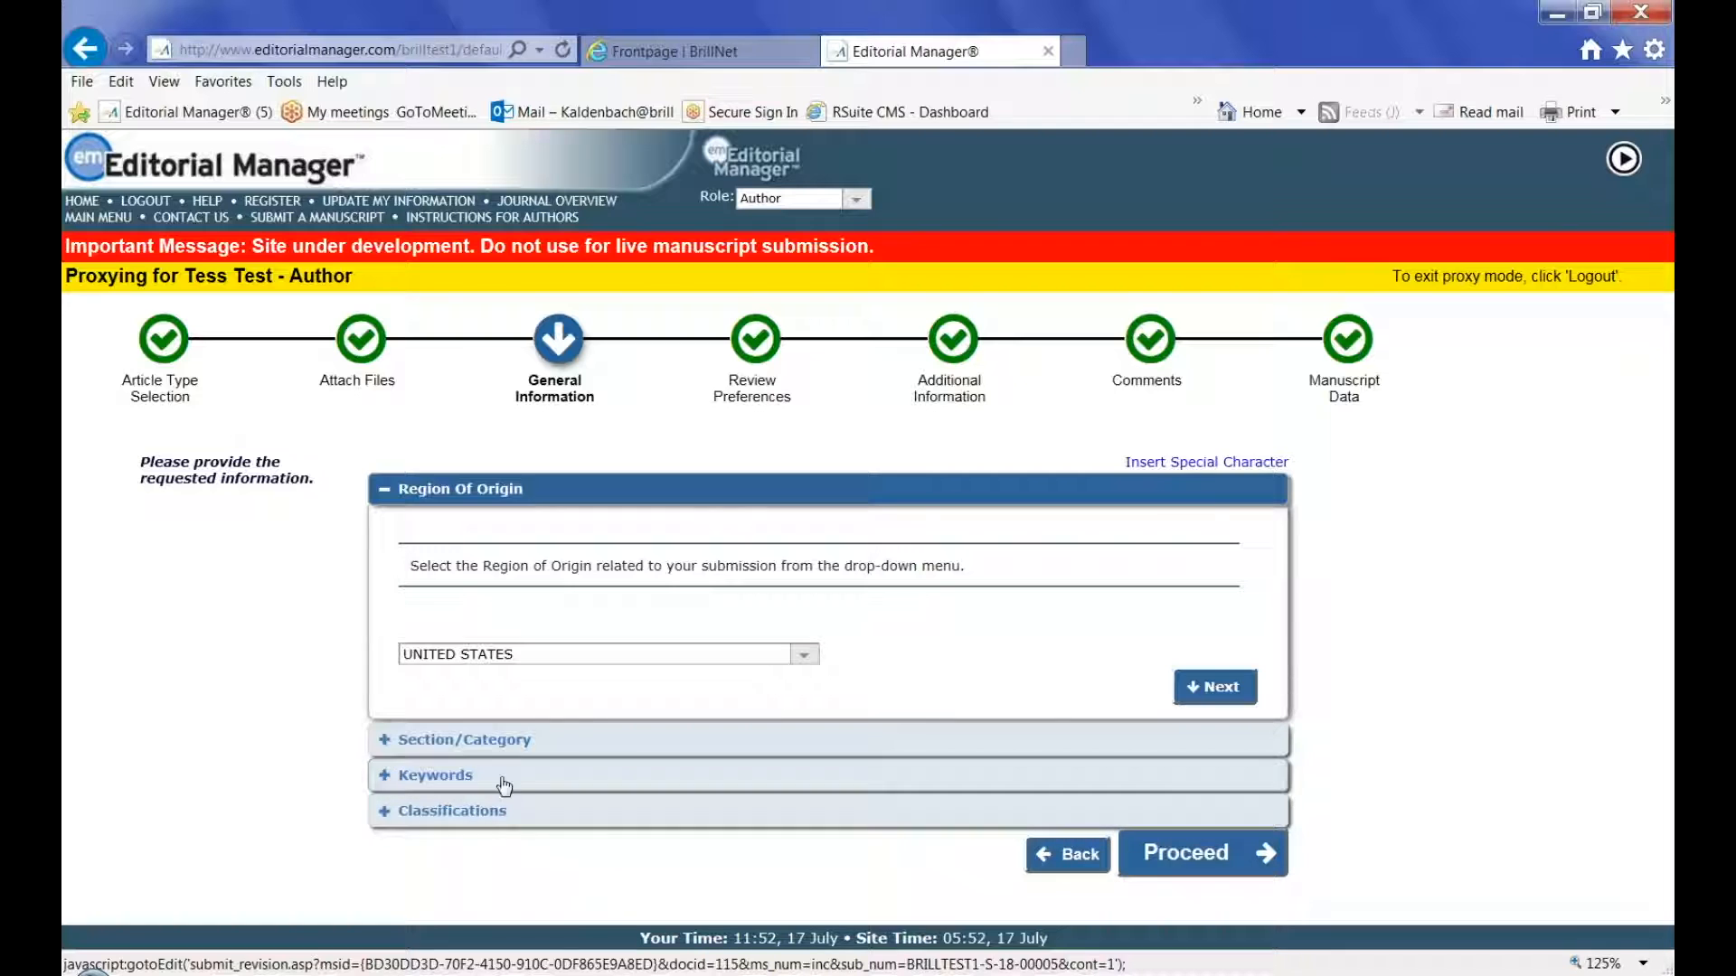
Pass Review Preferences, set the manuscript word count to 4545 in the Additional Information questionnaire, and continue to Comments.
{"action": "left_click", "coordinate": [1193, 859]}
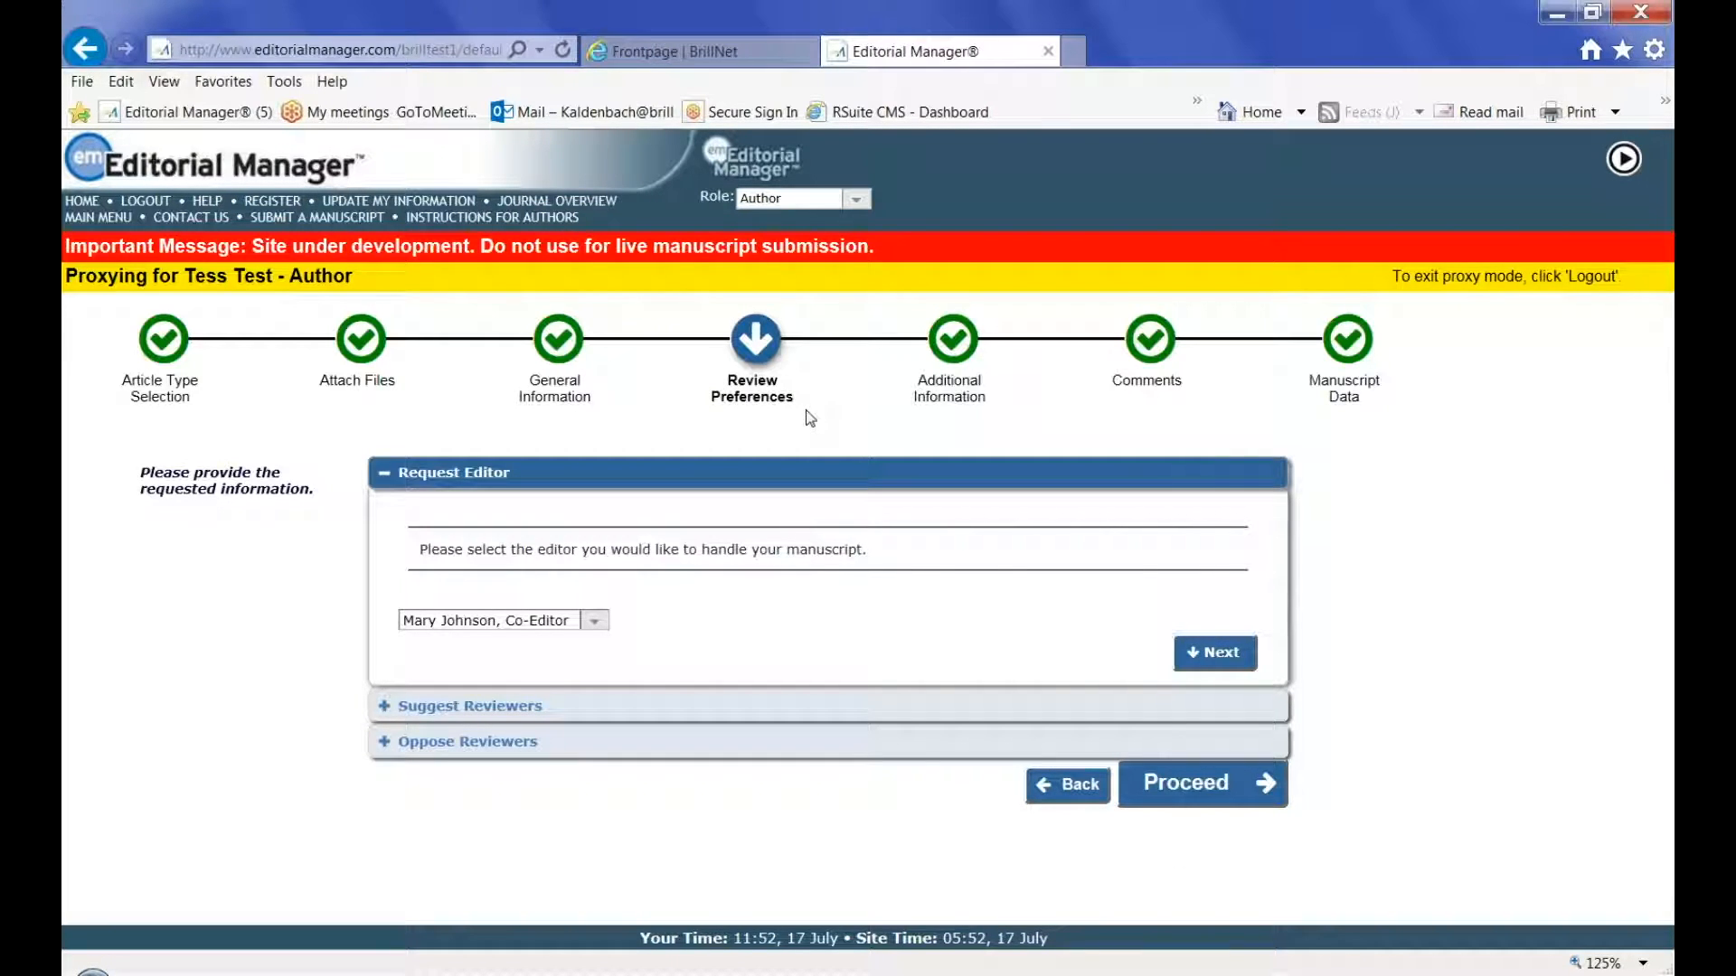
{"action": "left_click", "coordinate": [956, 359]}
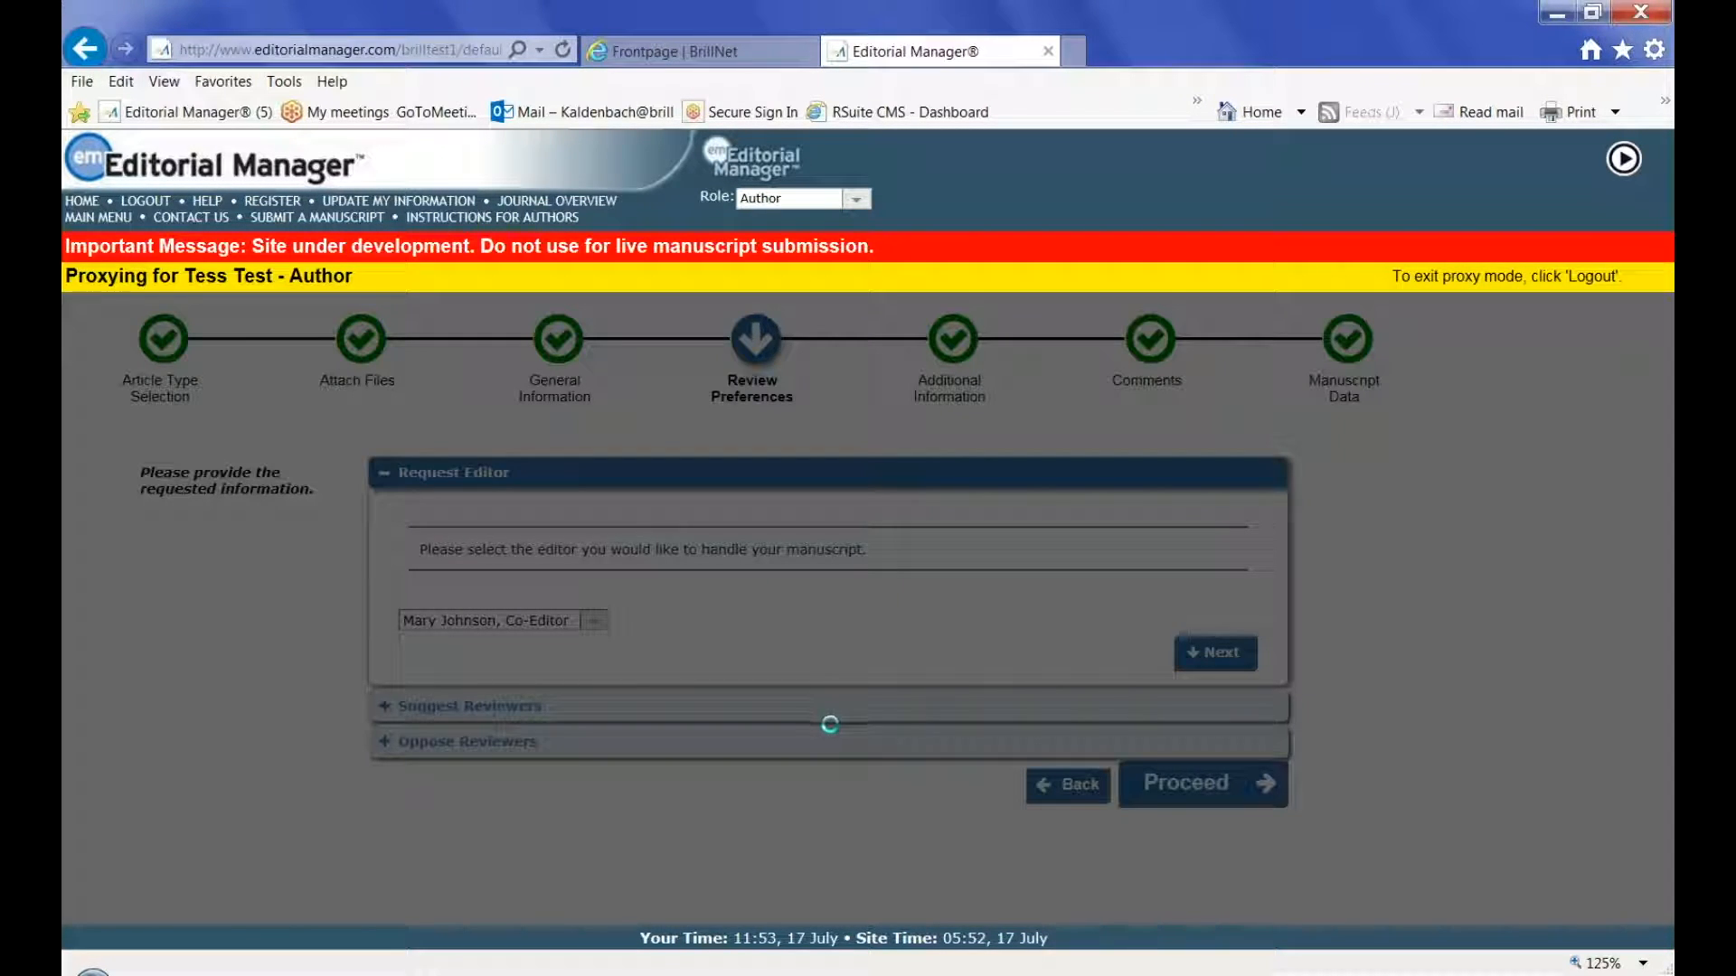
{"action": "scroll", "coordinate": [762, 778], "scroll_direction": "down", "scroll_amount": 10}
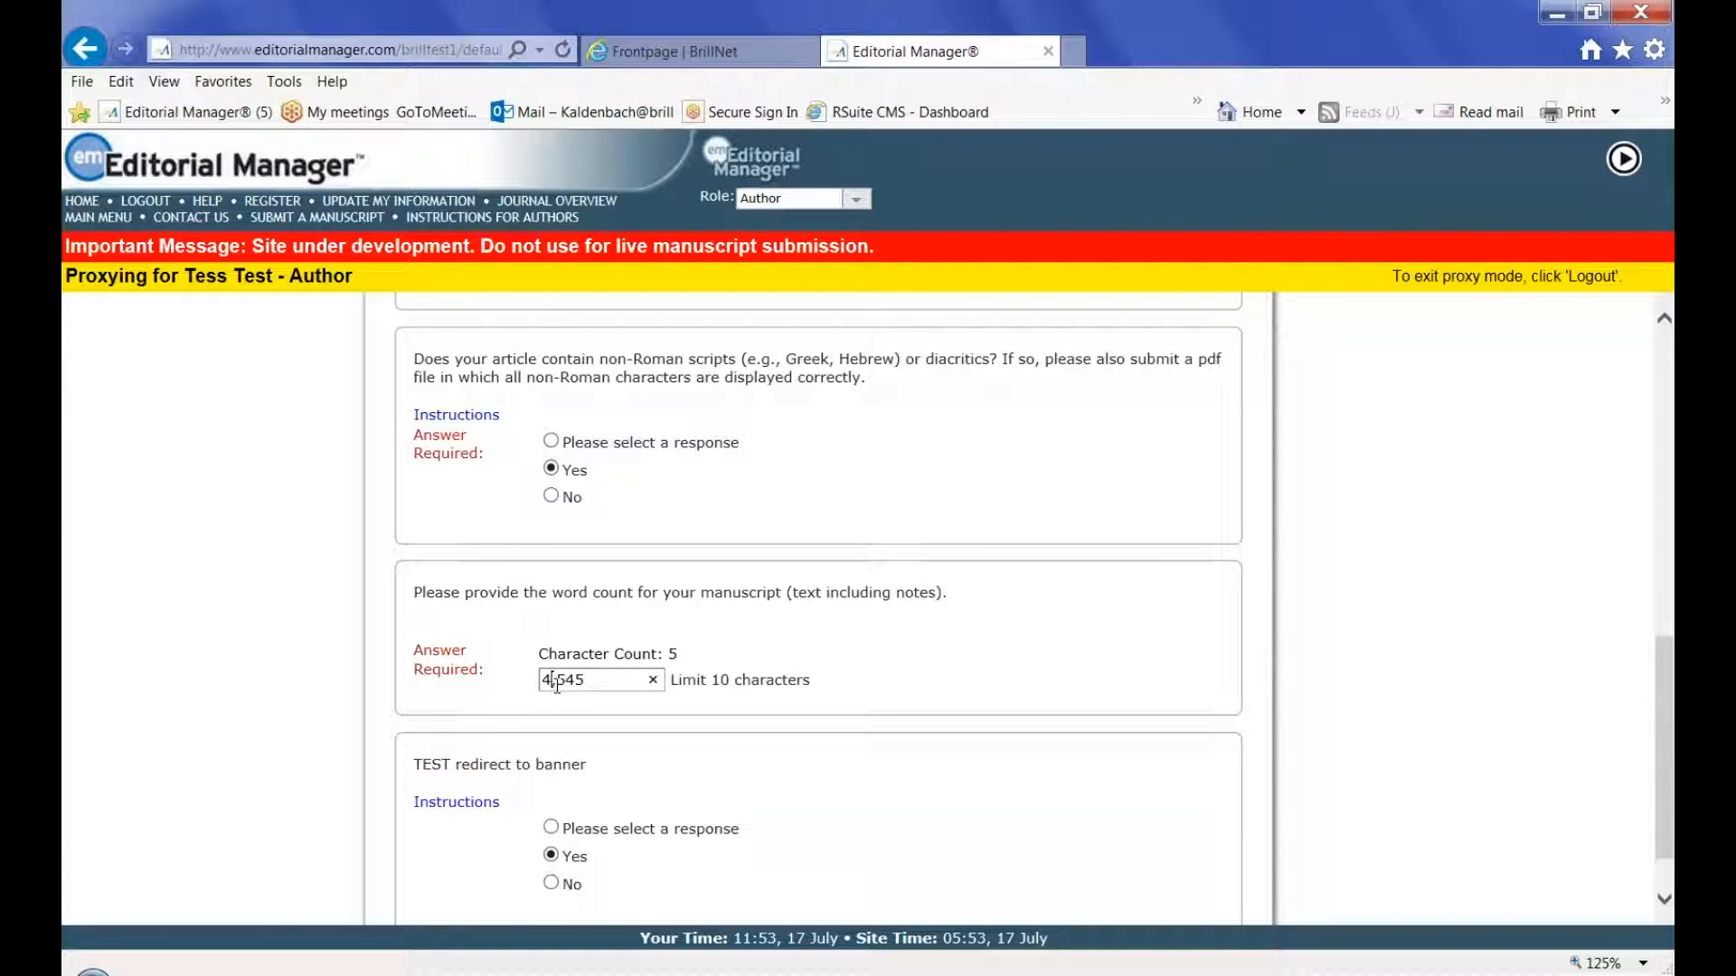
{"action": "key", "text": "BackSpace"}
{"action": "scroll", "coordinate": [856, 775], "scroll_direction": "down", "scroll_amount": 1}
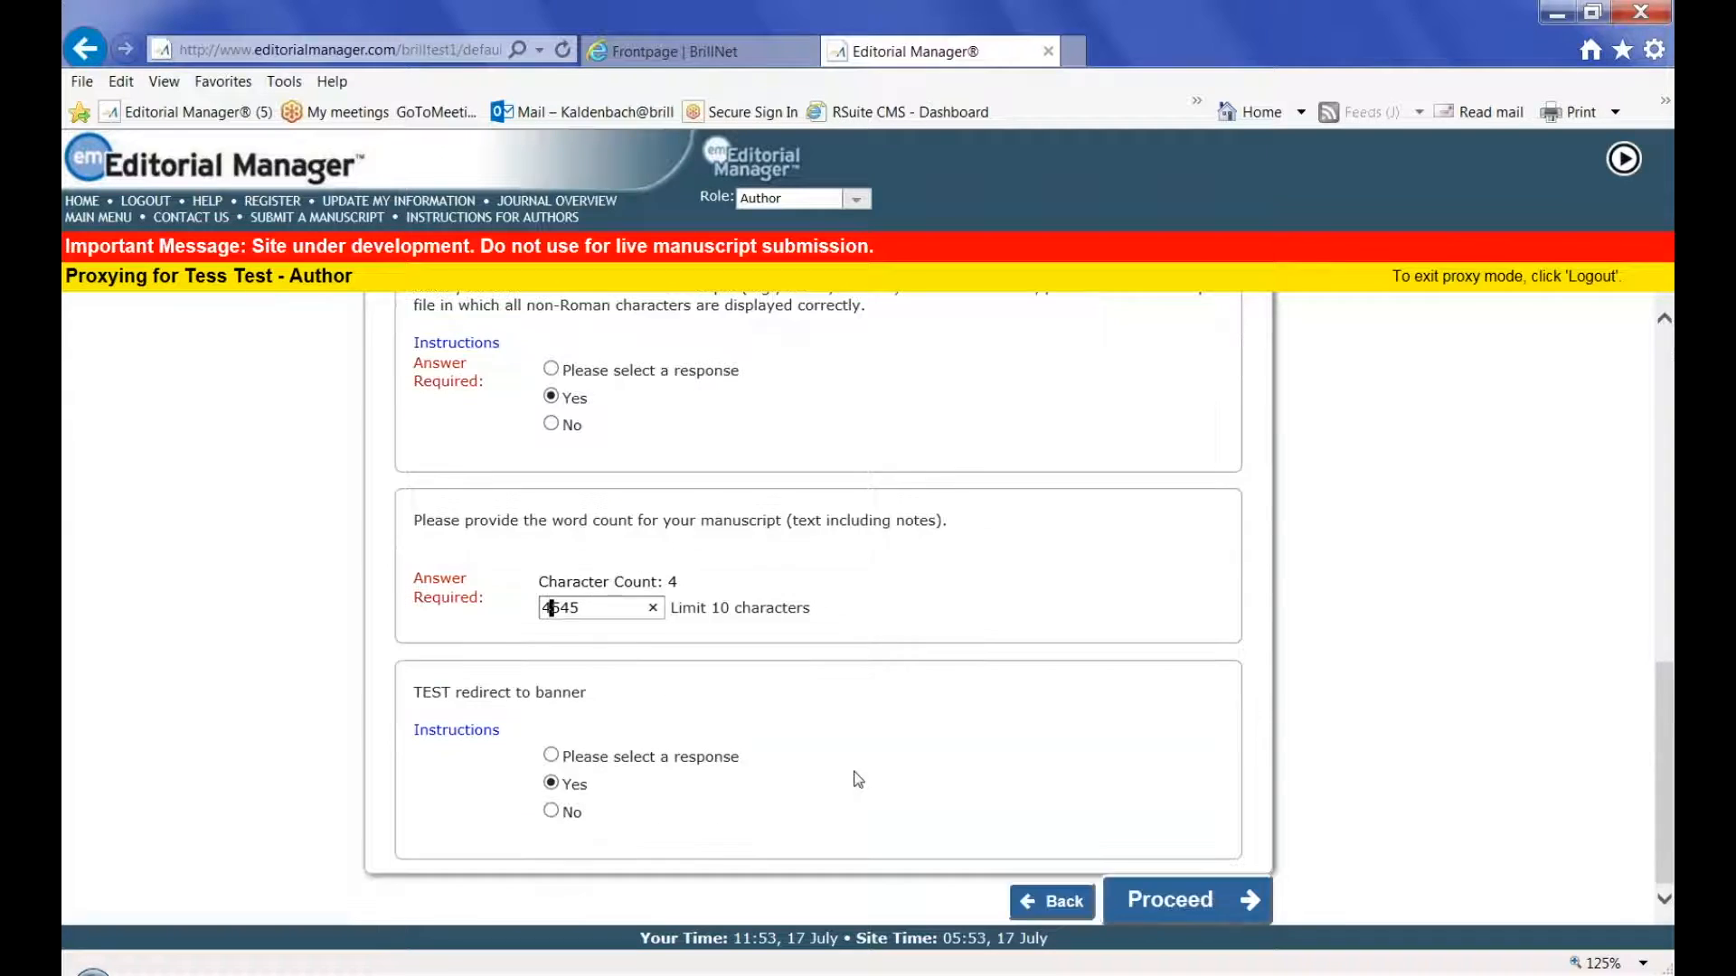
{"action": "left_click", "coordinate": [1150, 895]}
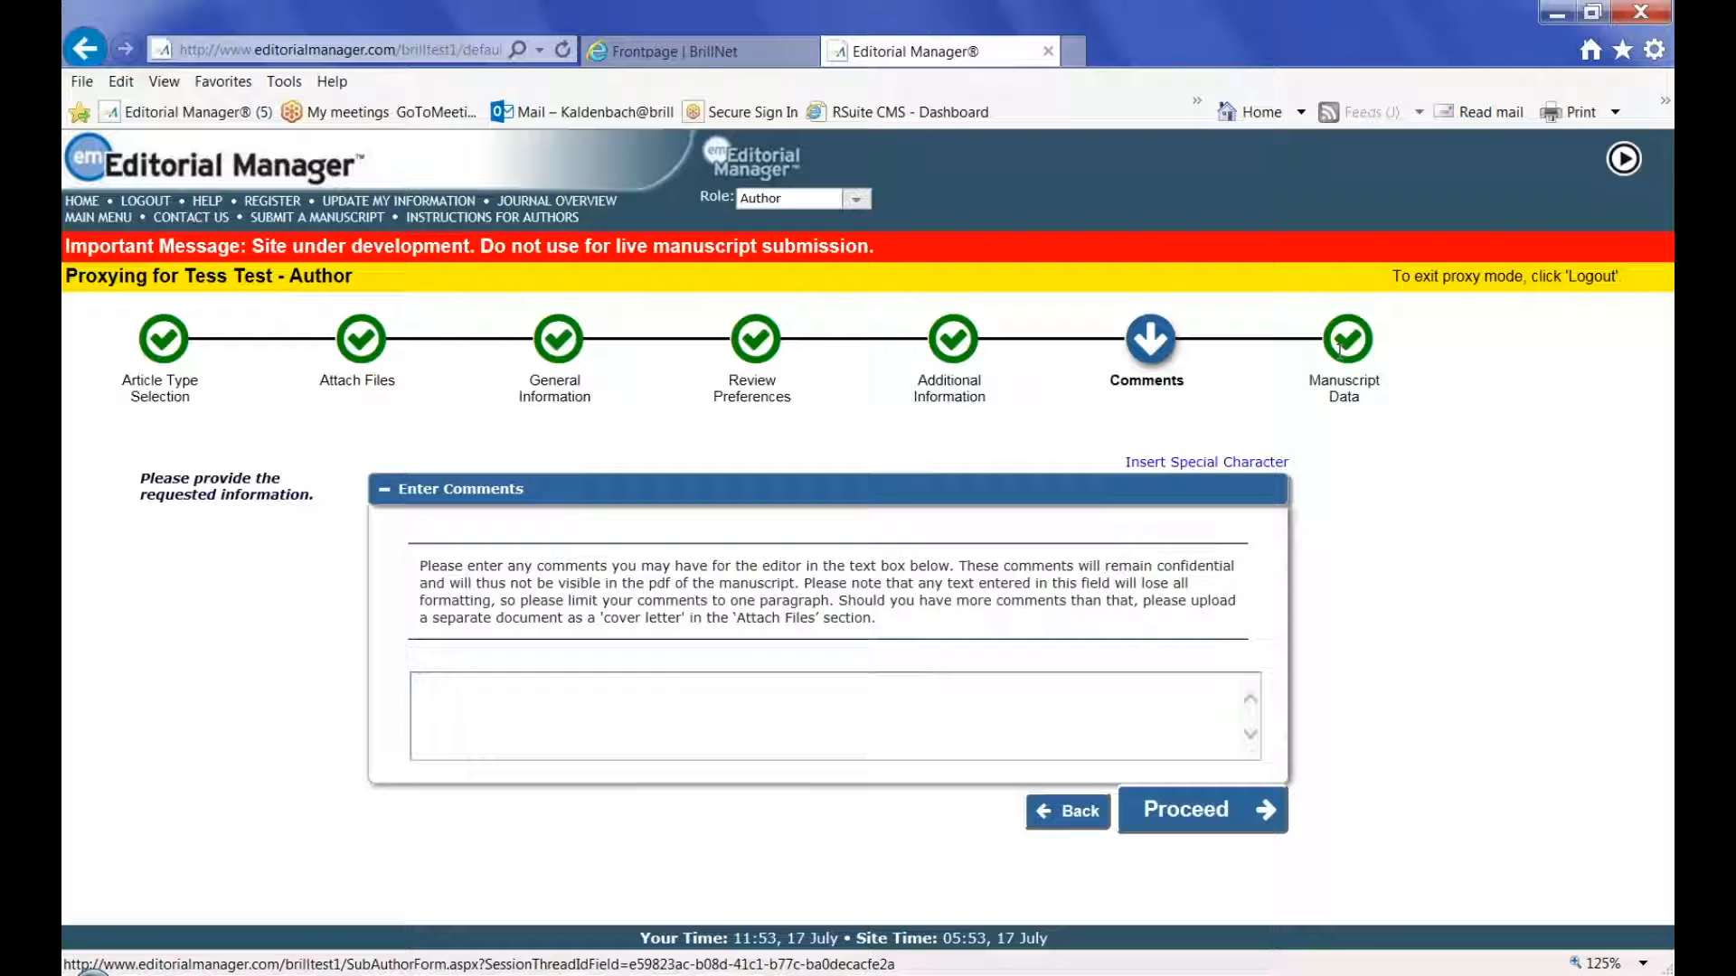
Go to the Manuscript Data stage and check the full and short titles.
{"action": "left_click", "coordinate": [1349, 340]}
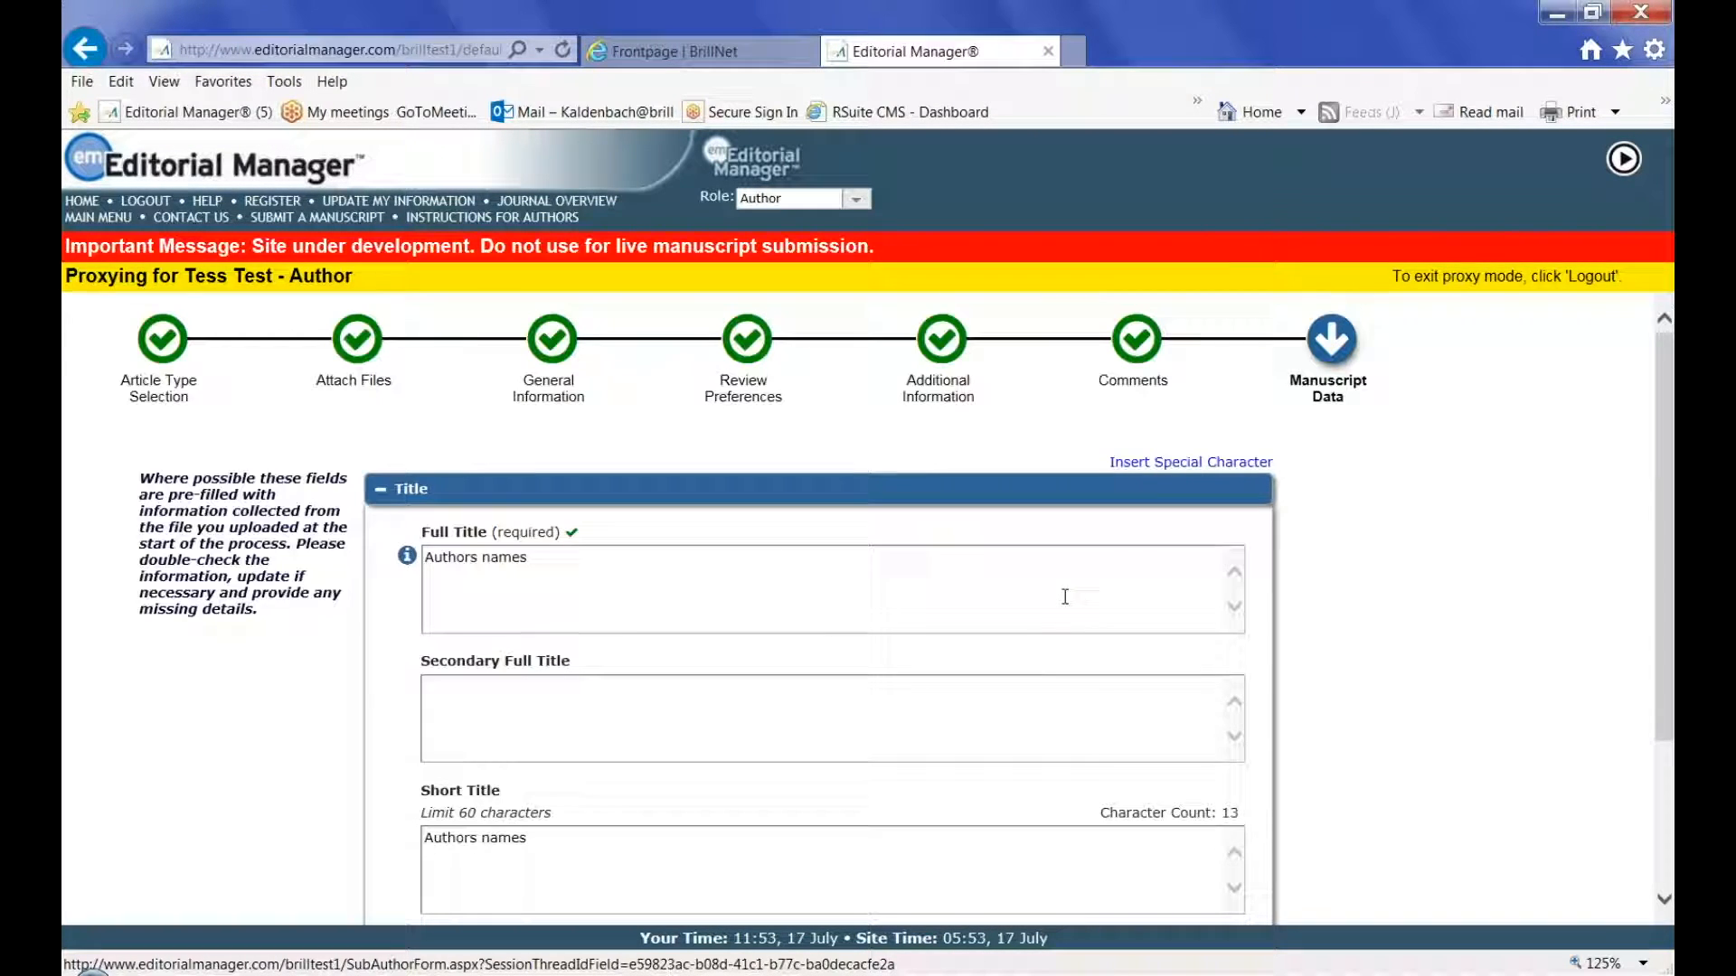
{"action": "scroll", "coordinate": [985, 637], "scroll_direction": "down", "scroll_amount": 2}
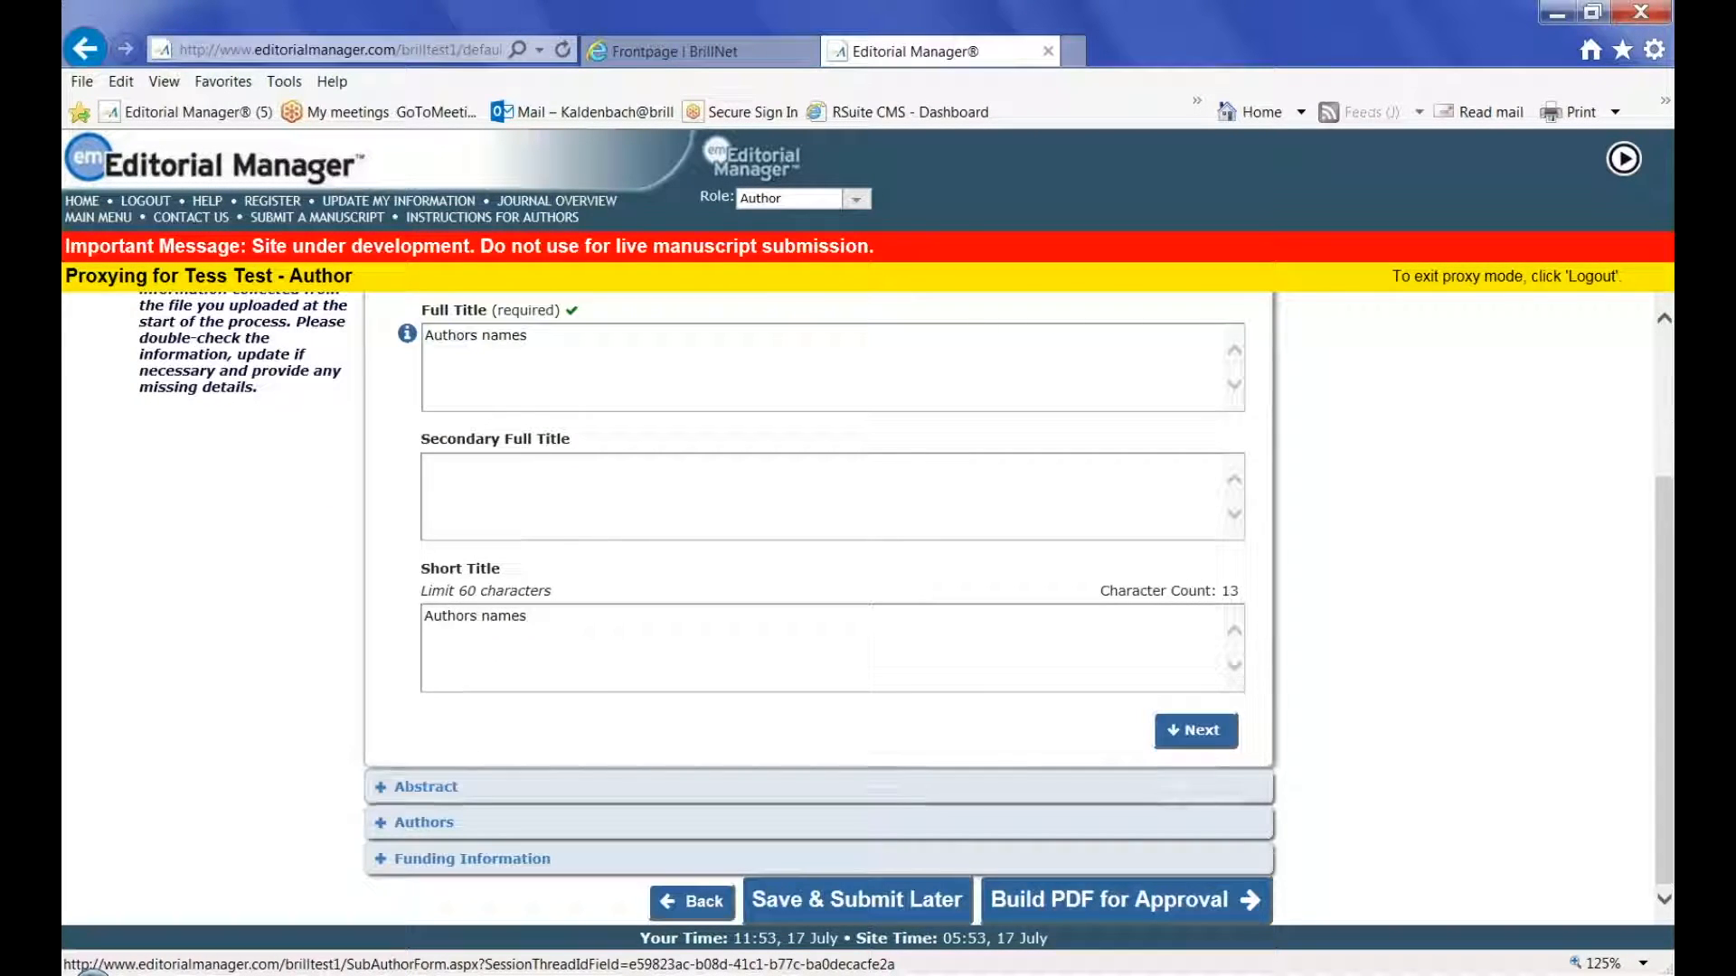
{"action": "scroll", "coordinate": [662, 663], "scroll_direction": "up", "scroll_amount": 2}
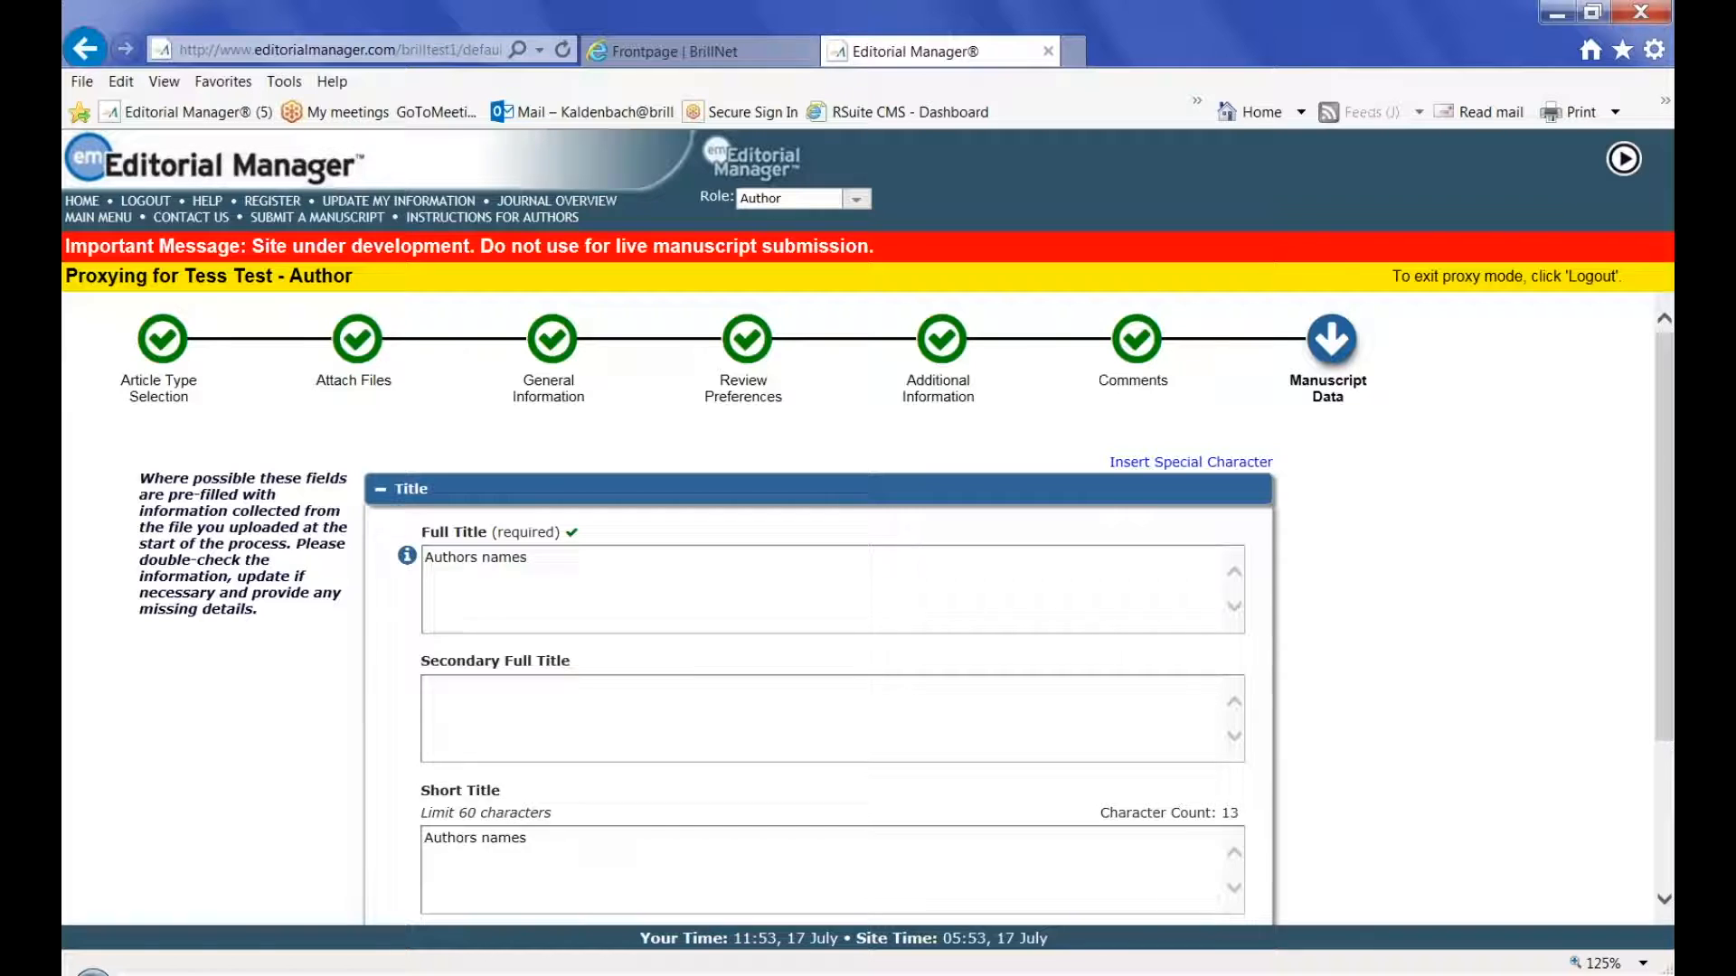
Go to Attach Files, select the title page file for removal, and clear the selection again.
{"action": "left_click", "coordinate": [352, 344]}
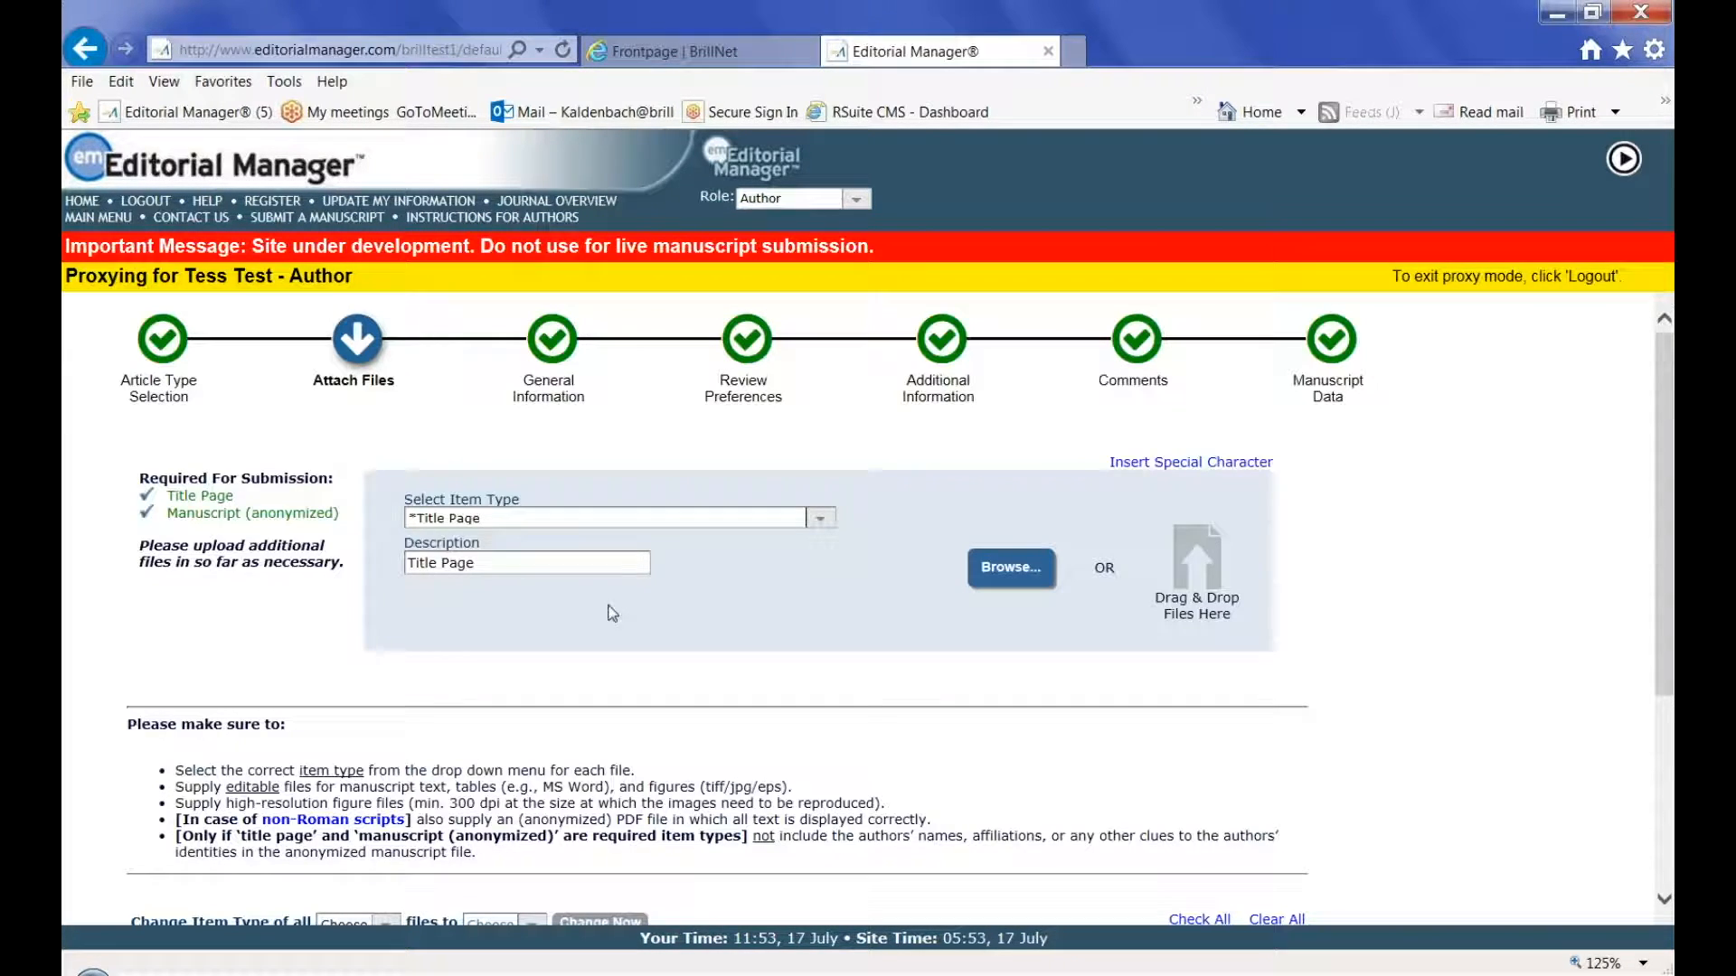
{"action": "scroll", "coordinate": [809, 635], "scroll_direction": "down", "scroll_amount": 3}
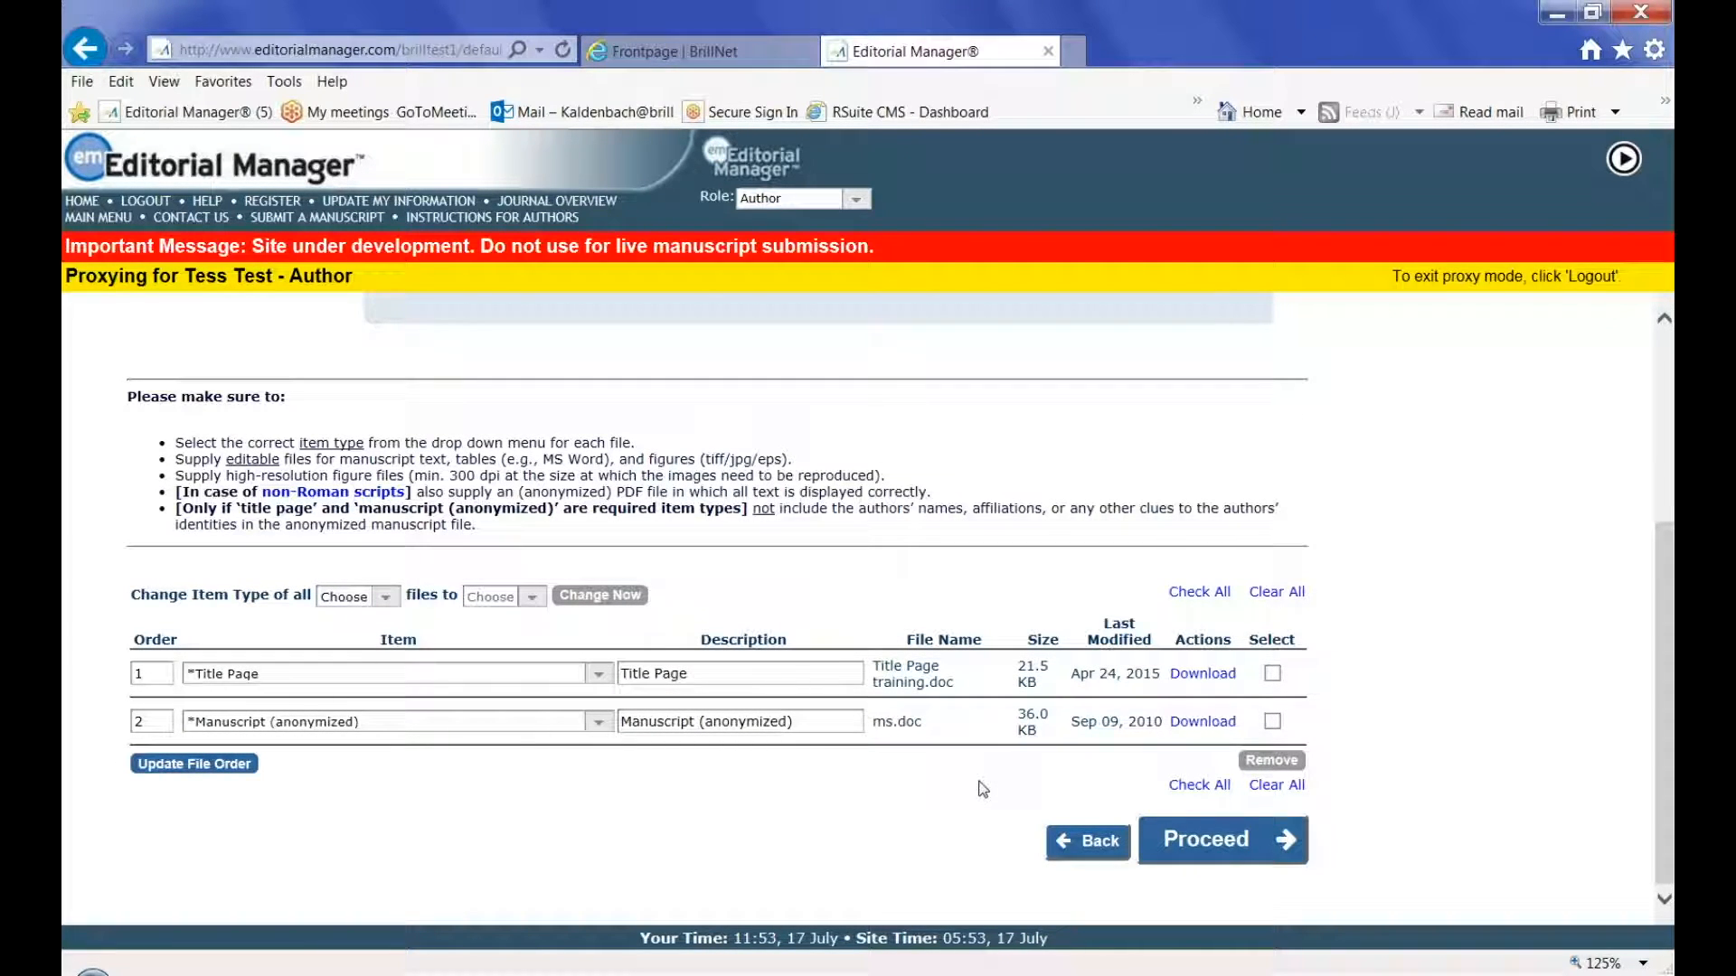
{"action": "left_click", "coordinate": [1274, 675]}
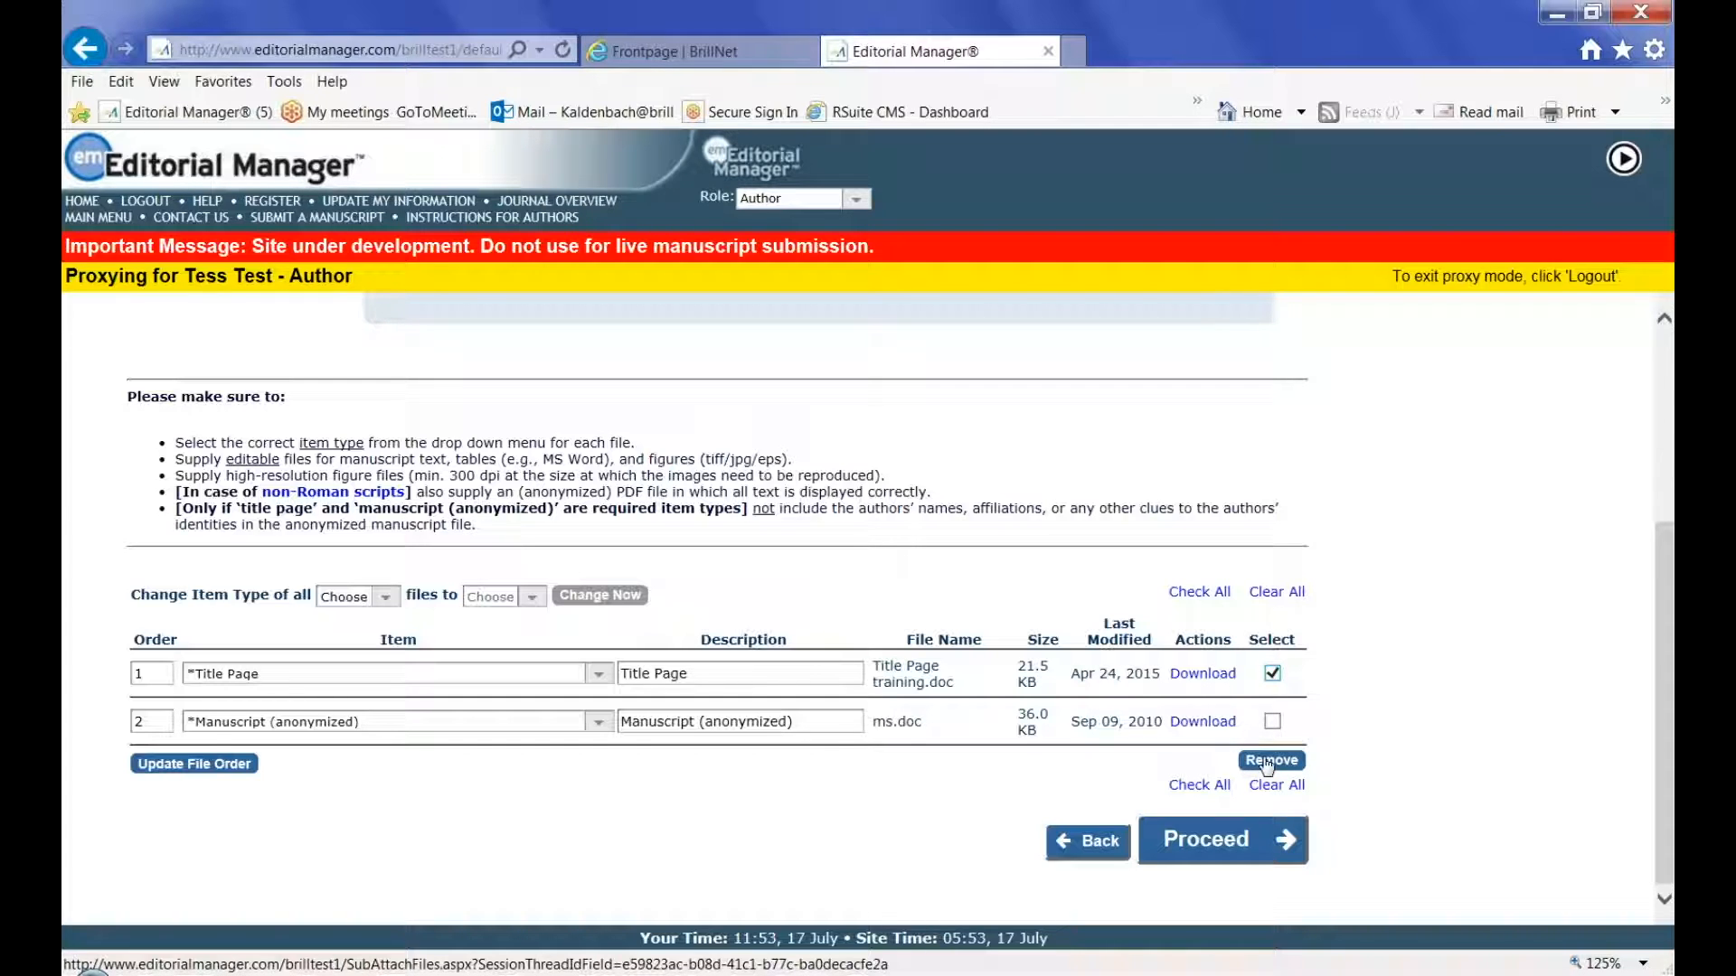
{"action": "left_click", "coordinate": [1269, 762]}
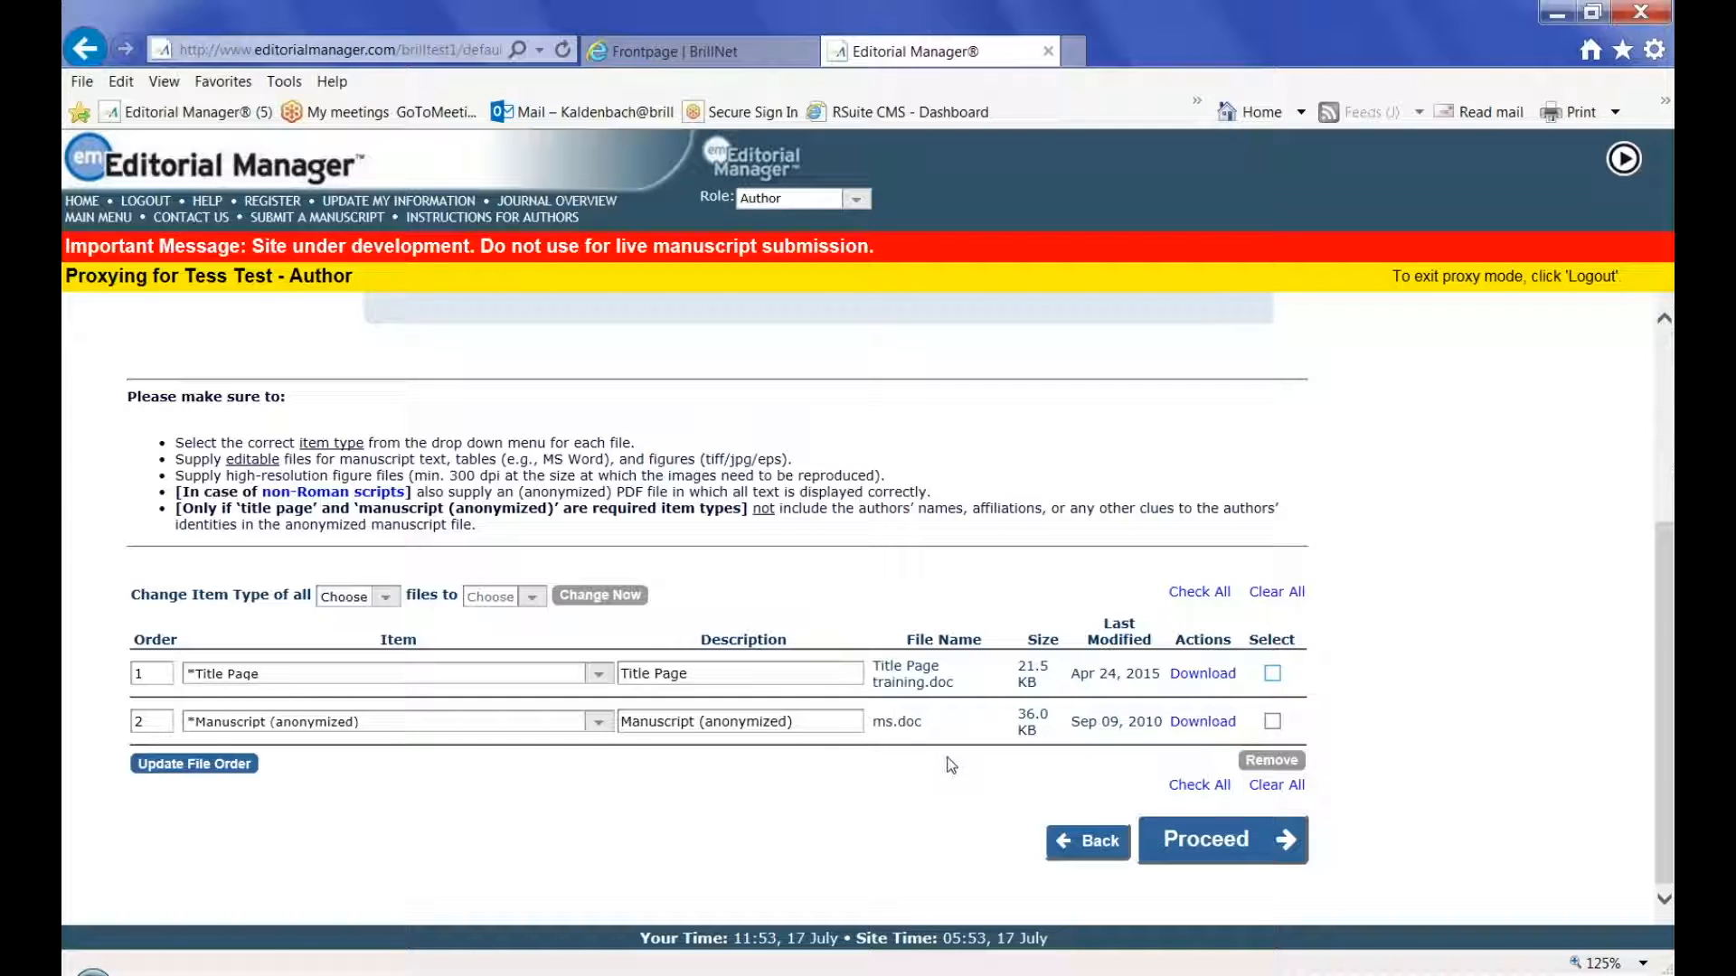
Examine the item types available for uploading another file, leaving Title Page as the choice.
{"action": "scroll", "coordinate": [968, 620], "scroll_direction": "up", "scroll_amount": 3}
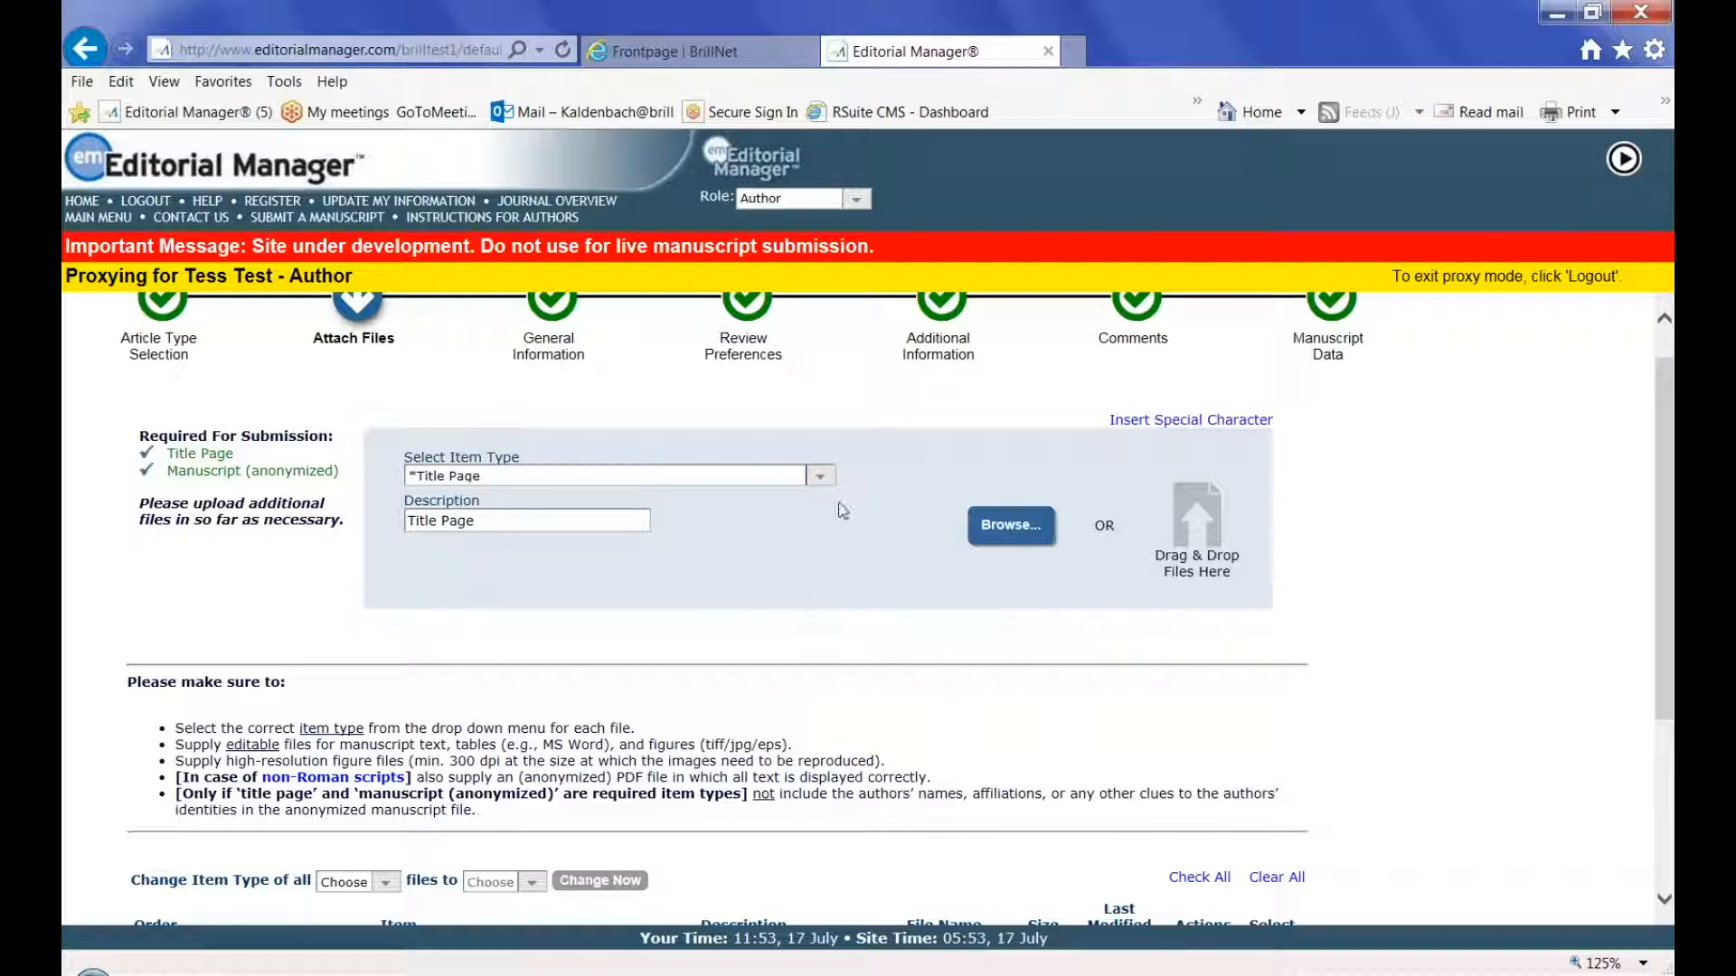
{"action": "left_click", "coordinate": [822, 476]}
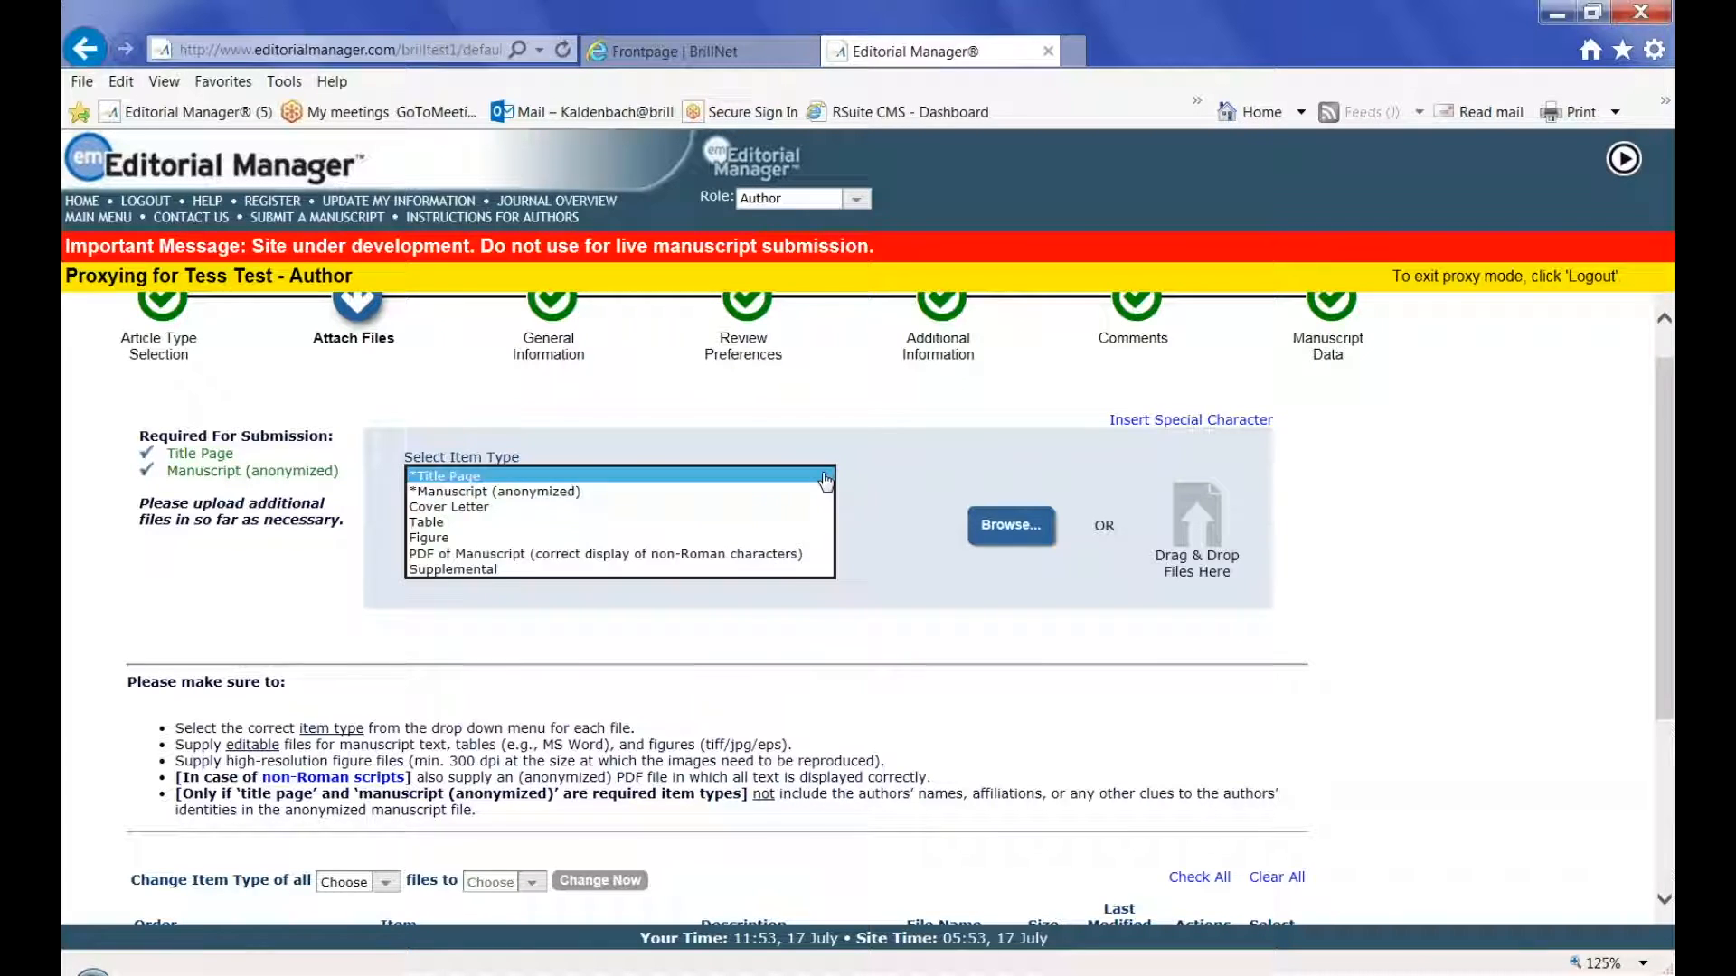
{"action": "left_click", "coordinate": [897, 587]}
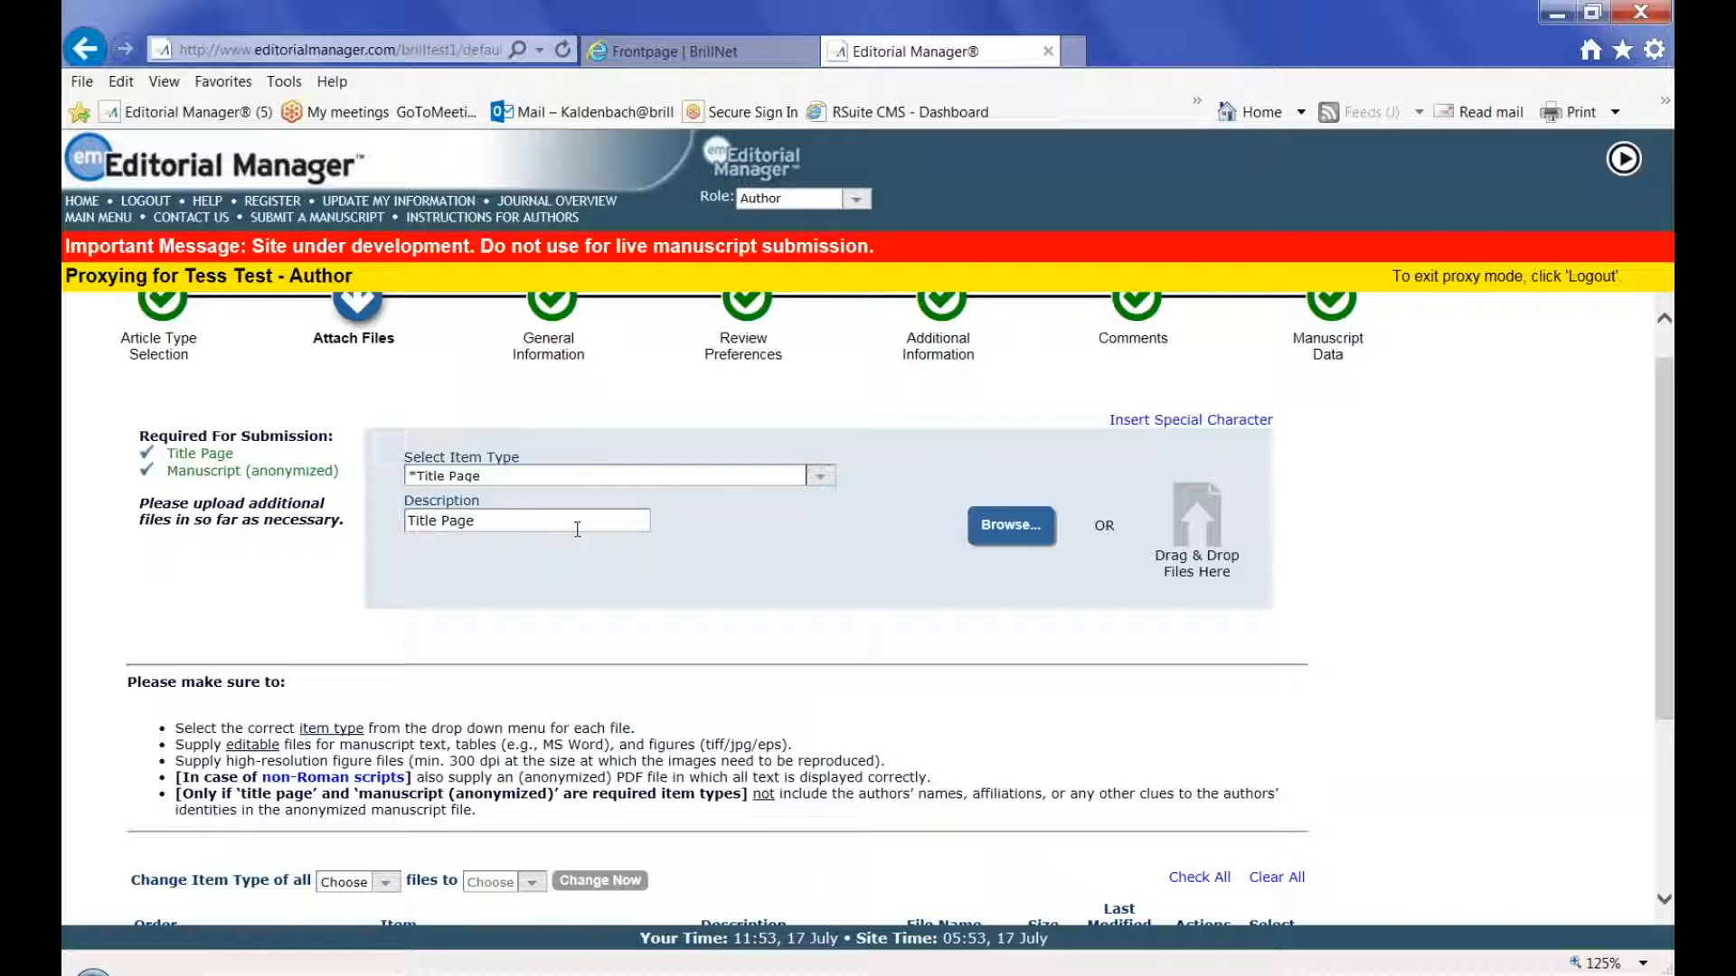
Continue from Attach Files through General Information and Review Preferences to Additional Information without changes.
{"action": "scroll", "coordinate": [206, 682], "scroll_direction": "down", "scroll_amount": 1}
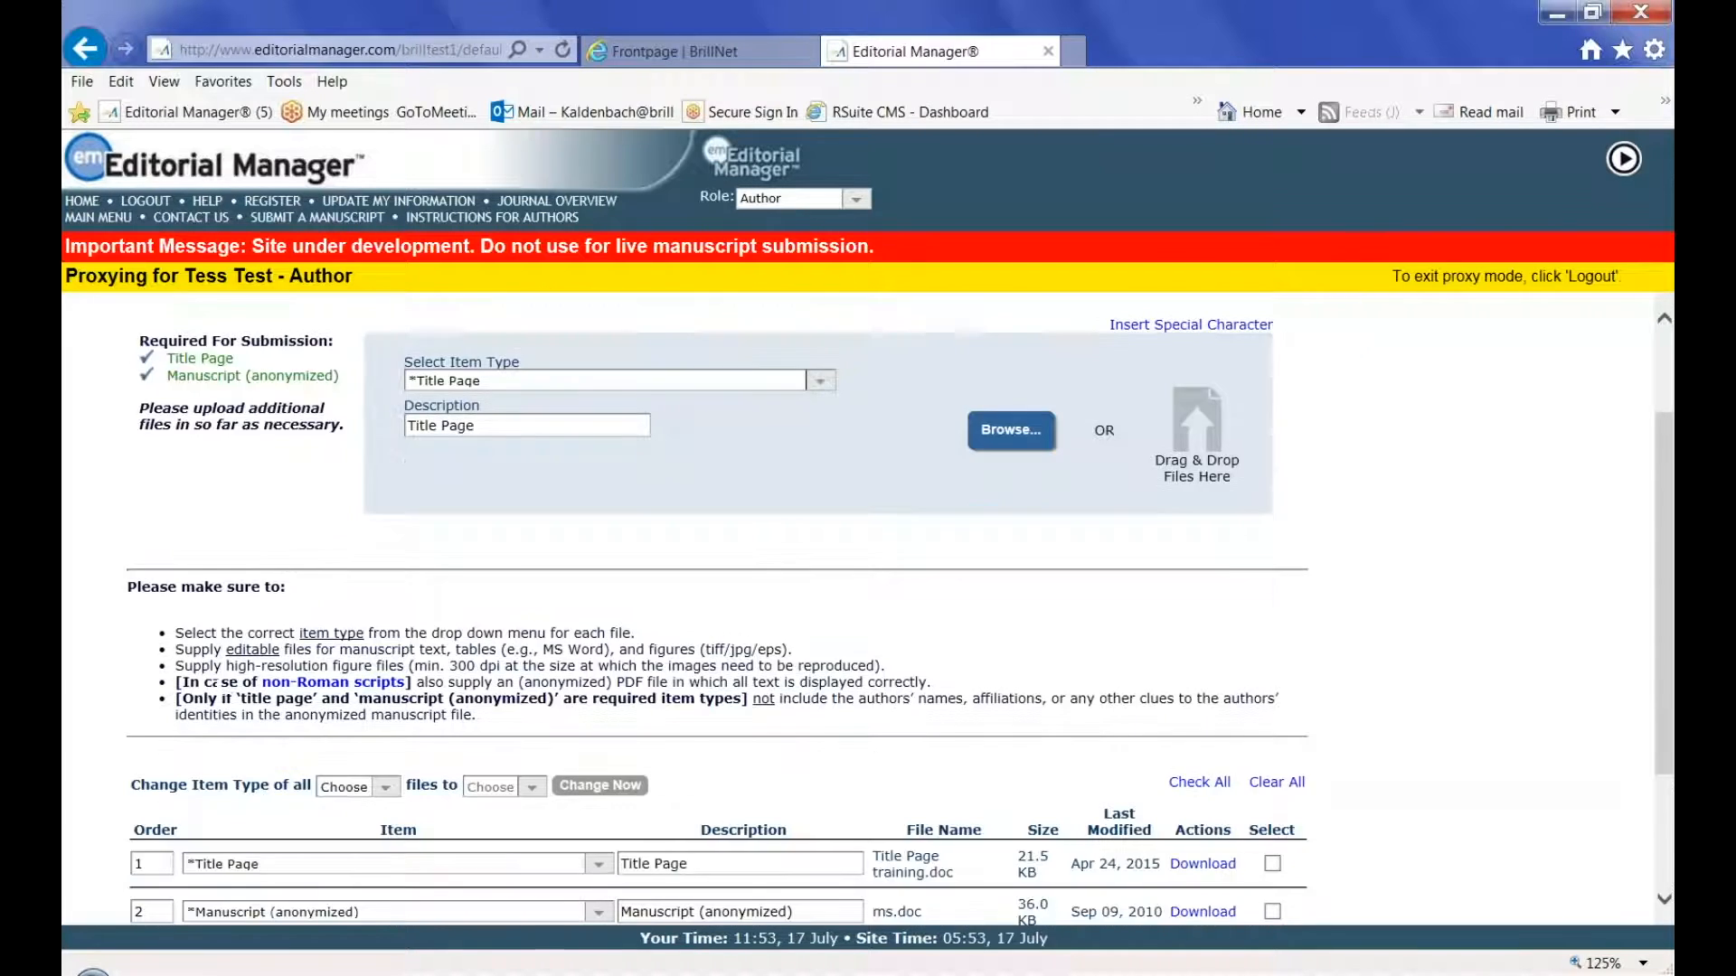
{"action": "scroll", "coordinate": [210, 683], "scroll_direction": "down", "scroll_amount": 2}
{"action": "left_click", "coordinate": [1206, 849]}
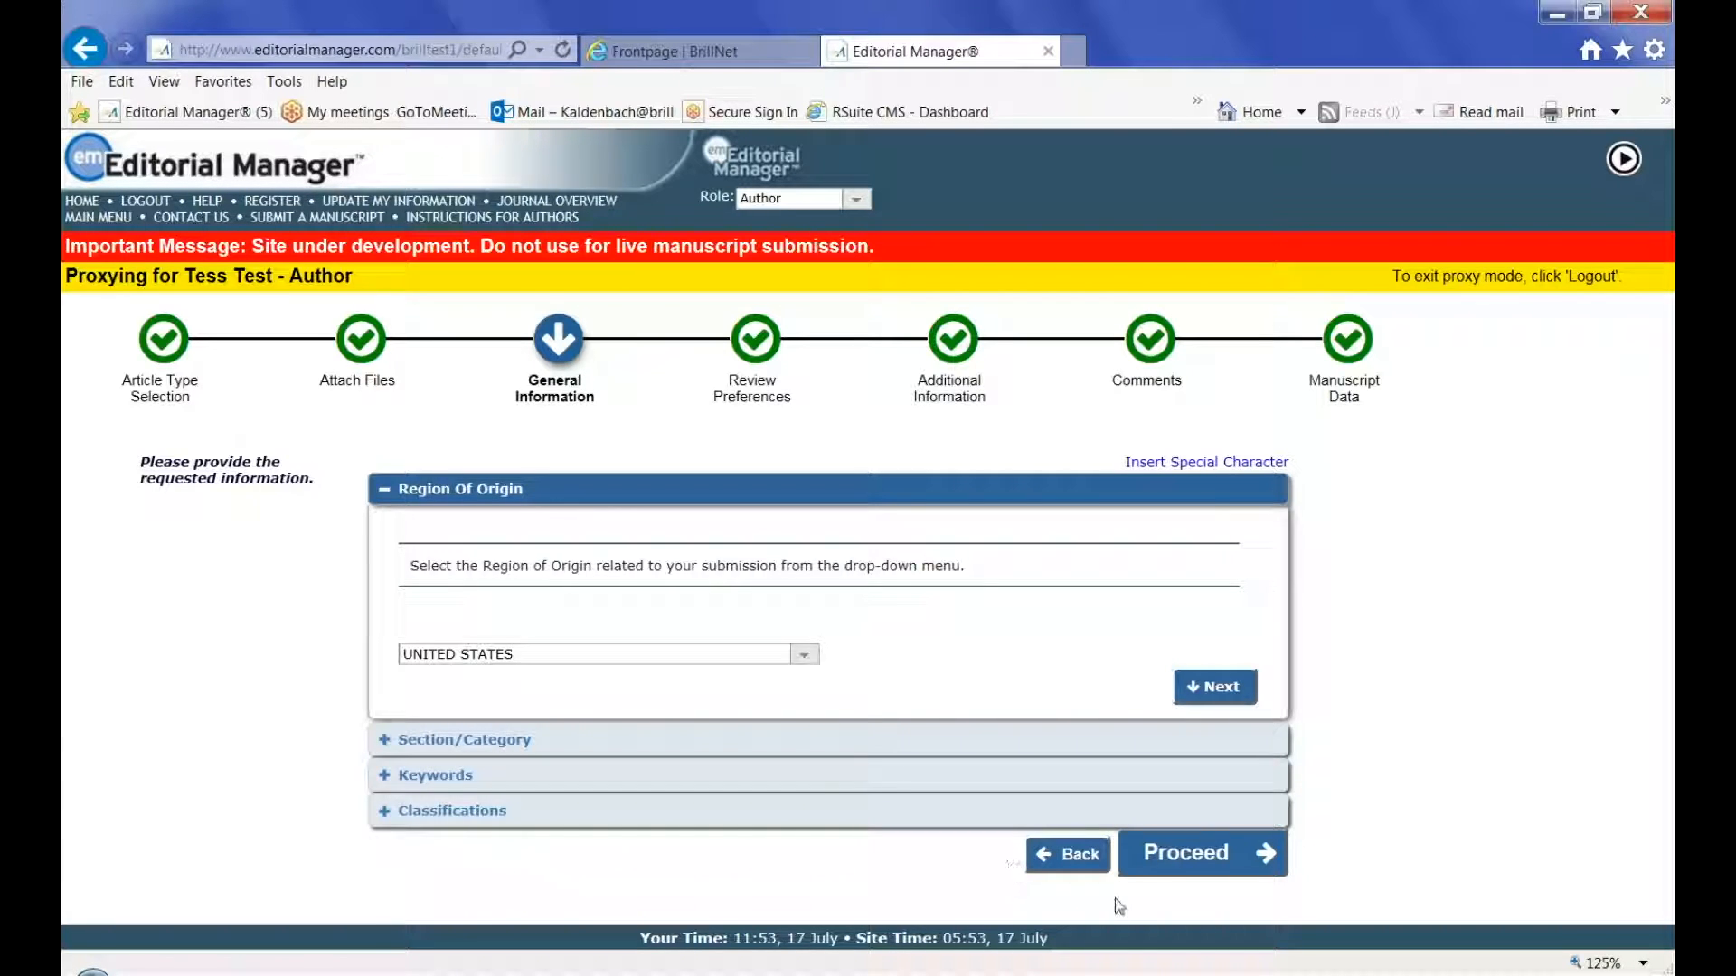
{"action": "left_click", "coordinate": [1183, 863]}
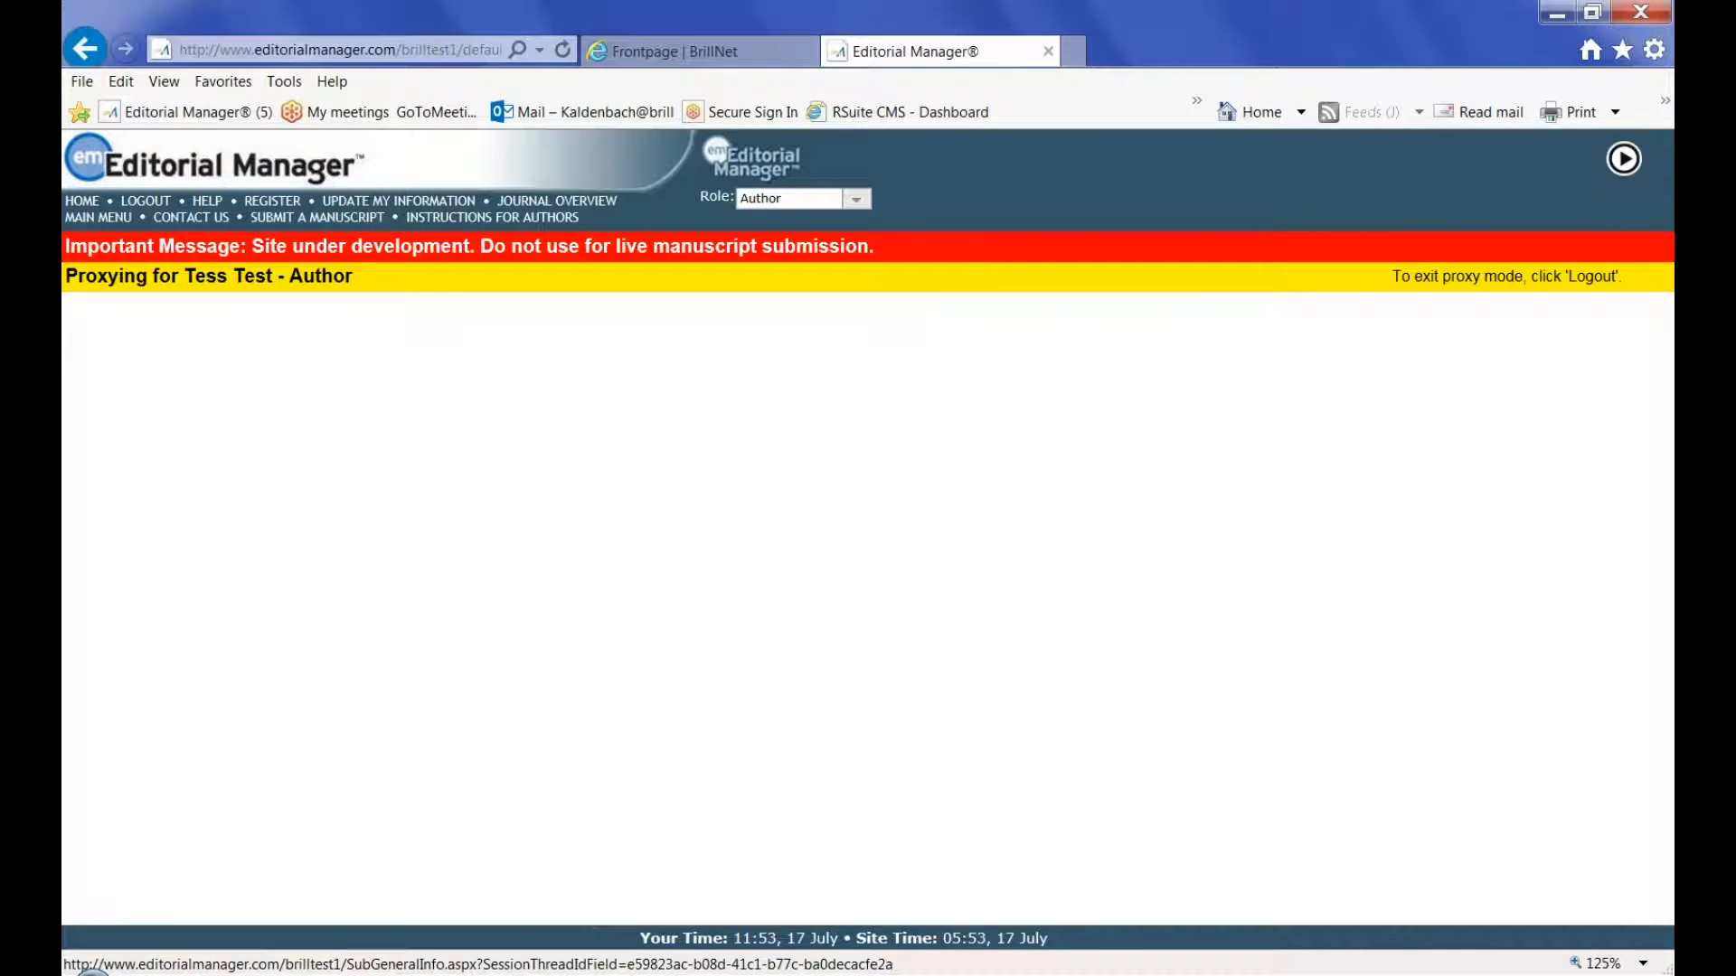
{"action": "left_click", "coordinate": [1221, 796]}
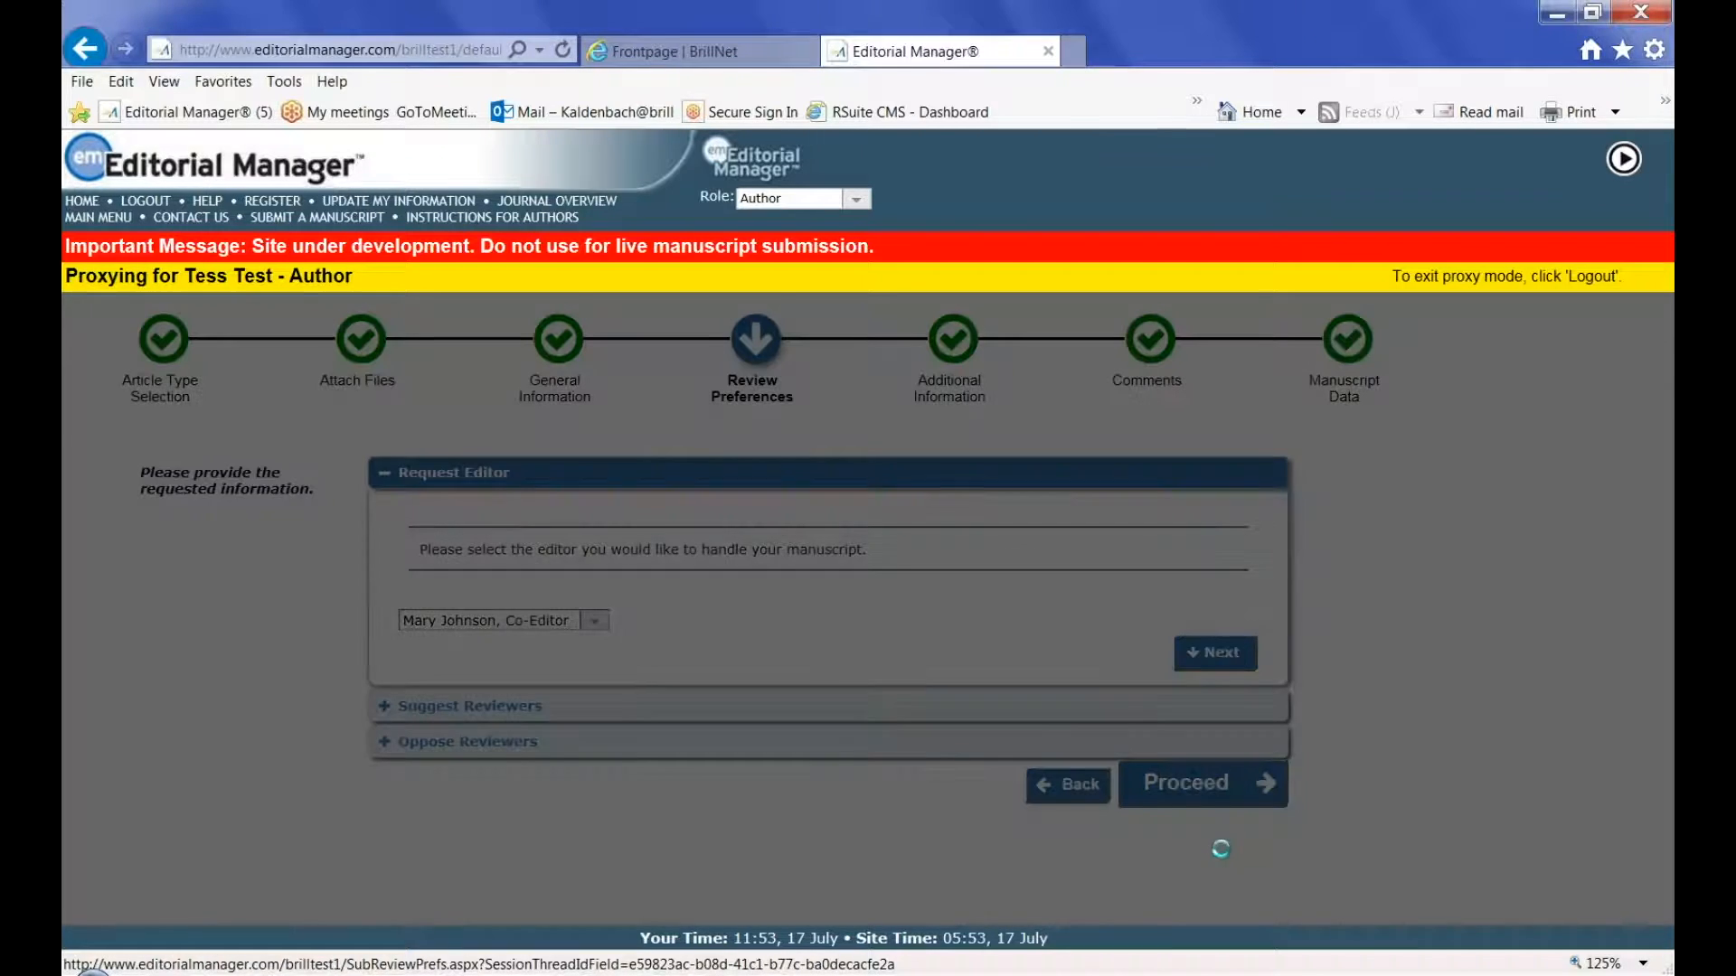
Continue past the questionnaire and blank comments to Manuscript Data, and rebuild the PDF for approval.
{"action": "scroll", "coordinate": [1148, 842], "scroll_direction": "down", "scroll_amount": 10}
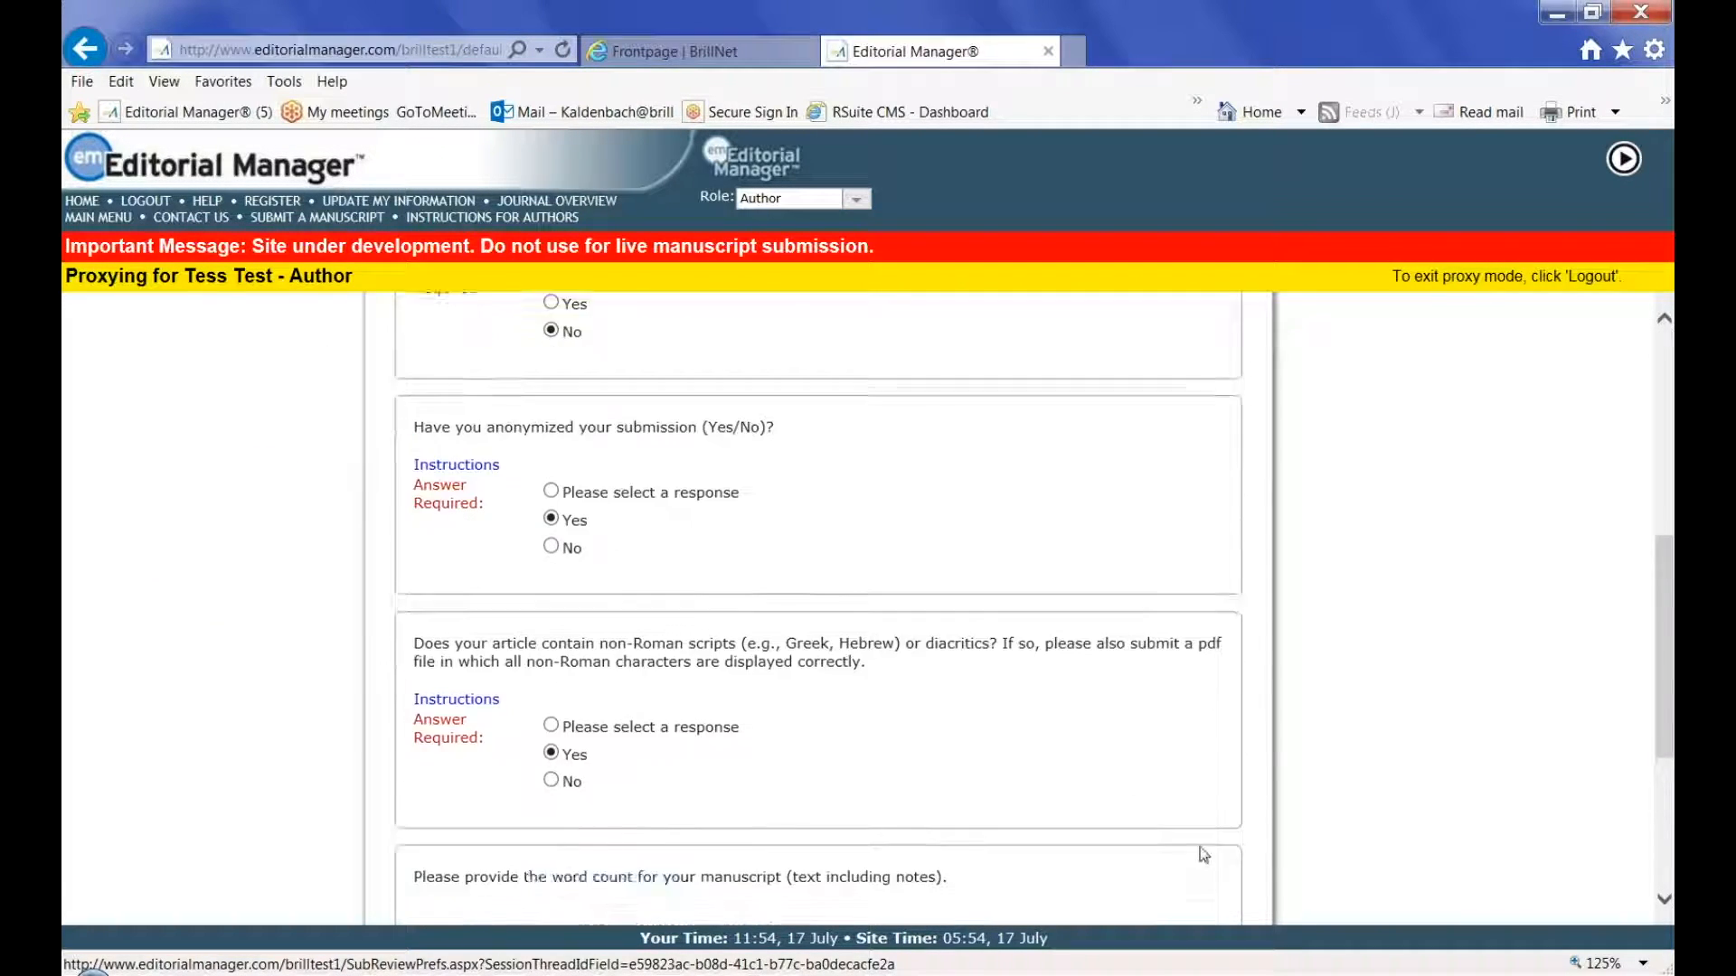
{"action": "left_click", "coordinate": [1175, 897]}
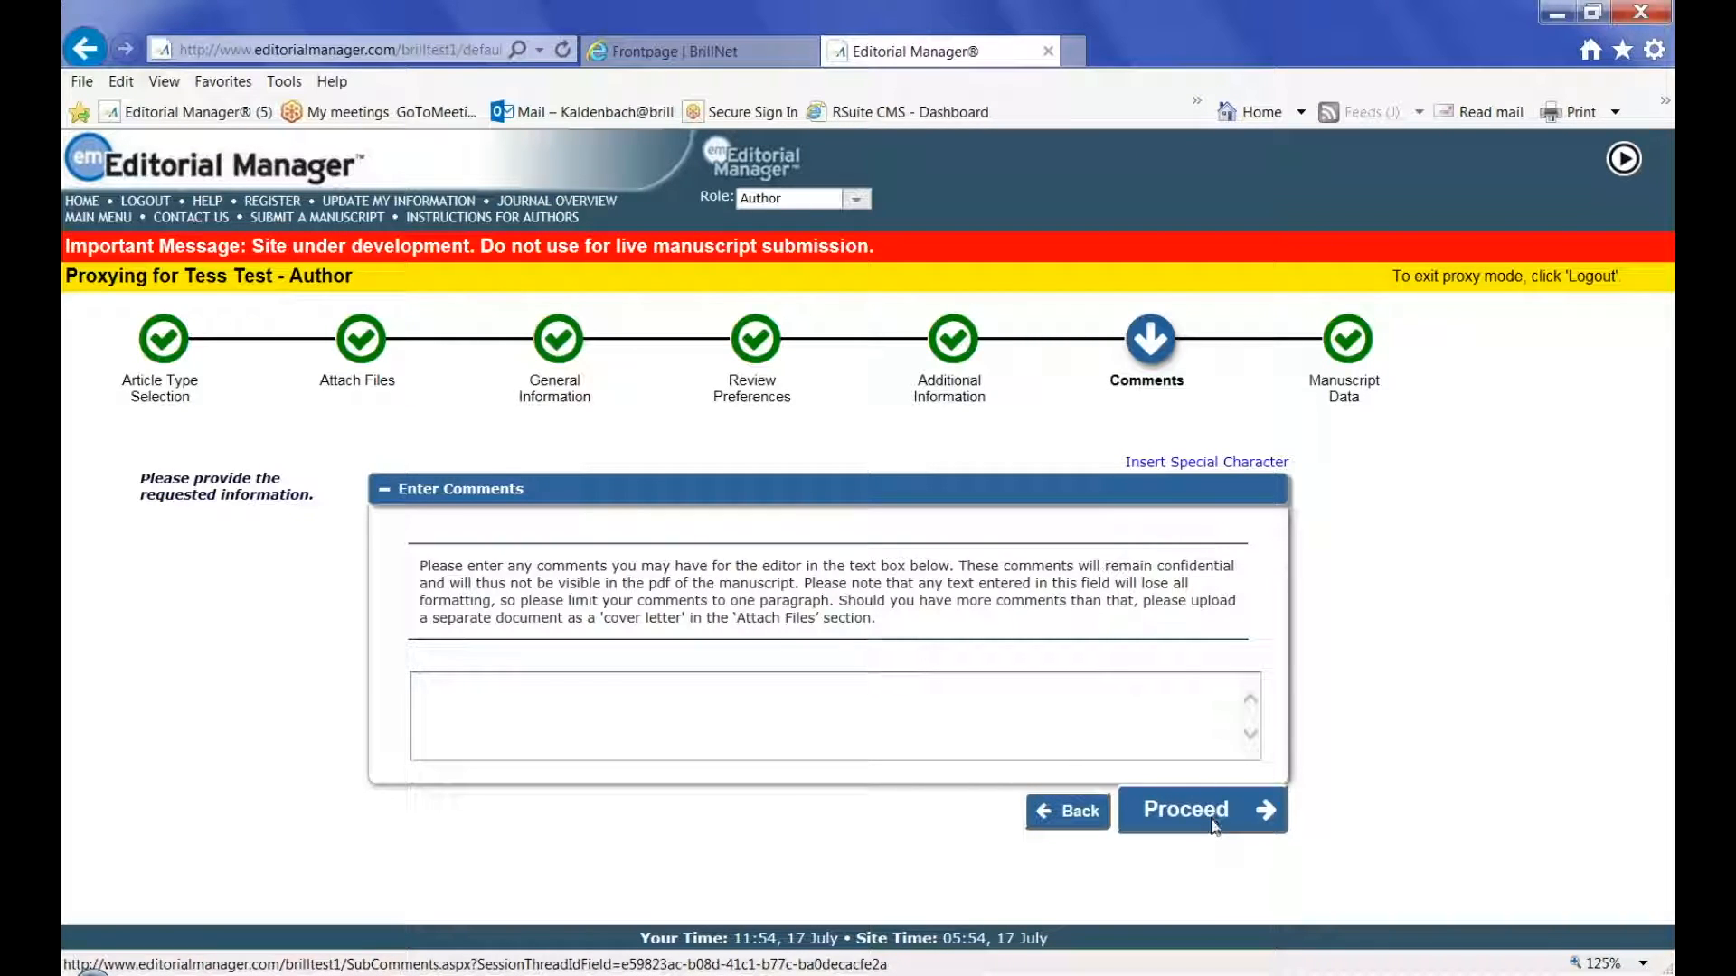
{"action": "left_click", "coordinate": [1214, 825]}
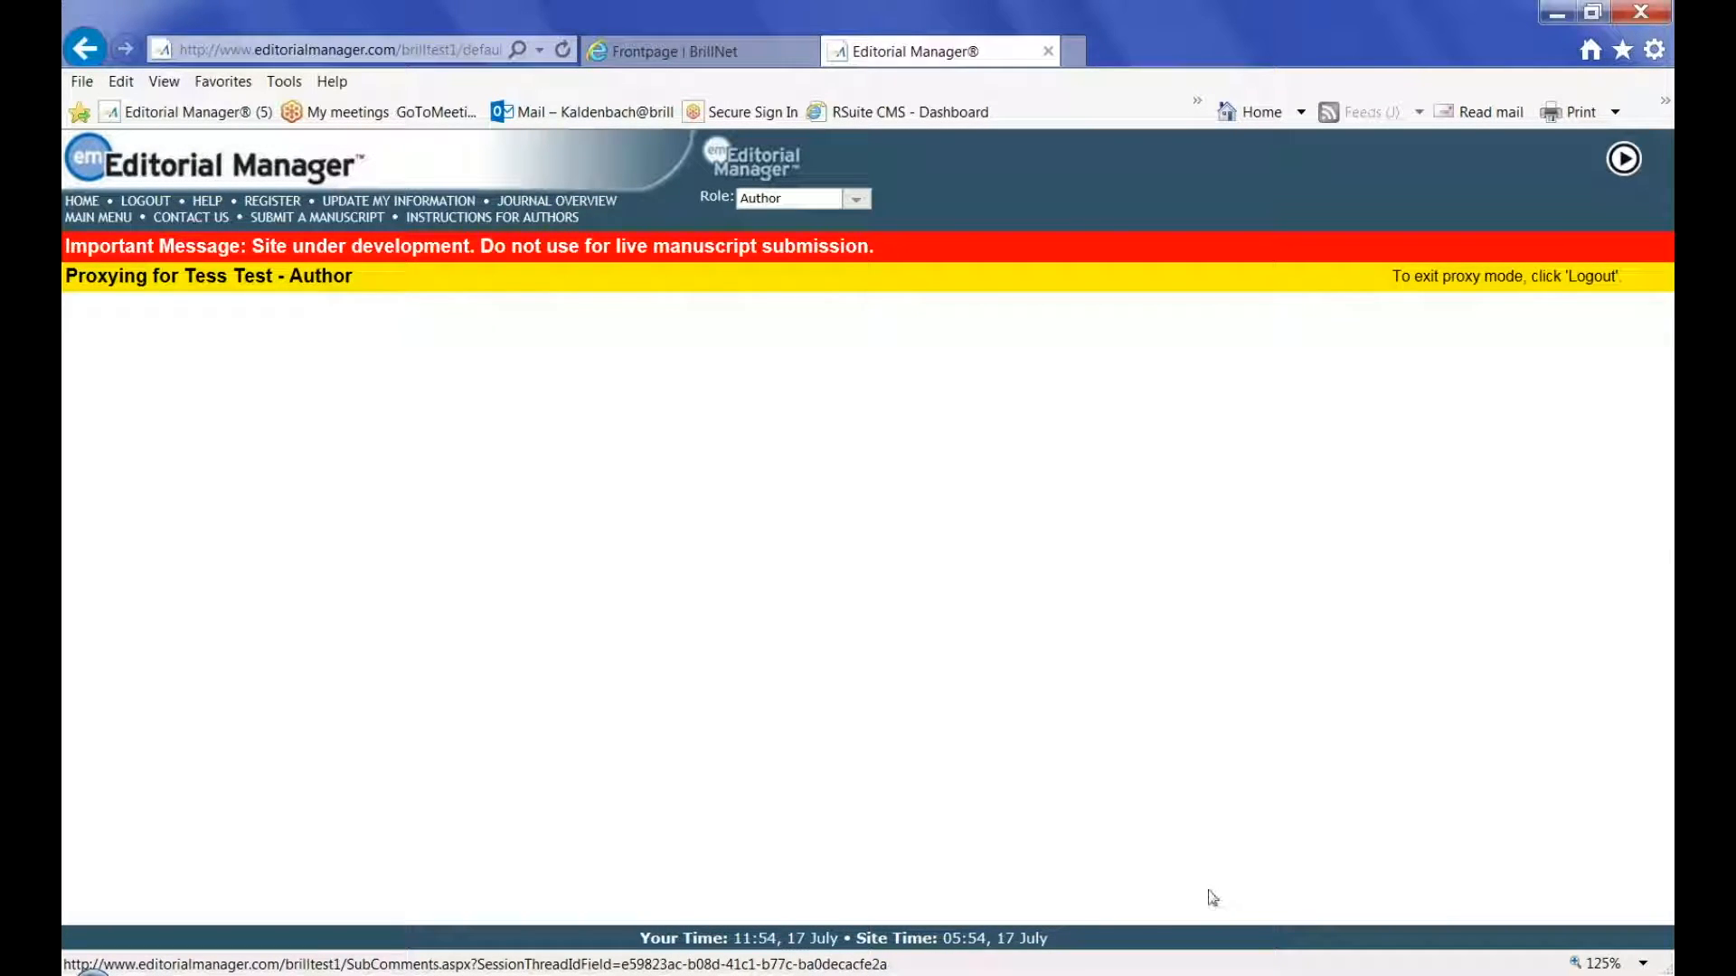
{"action": "scroll", "coordinate": [1110, 841], "scroll_direction": "down", "scroll_amount": 5}
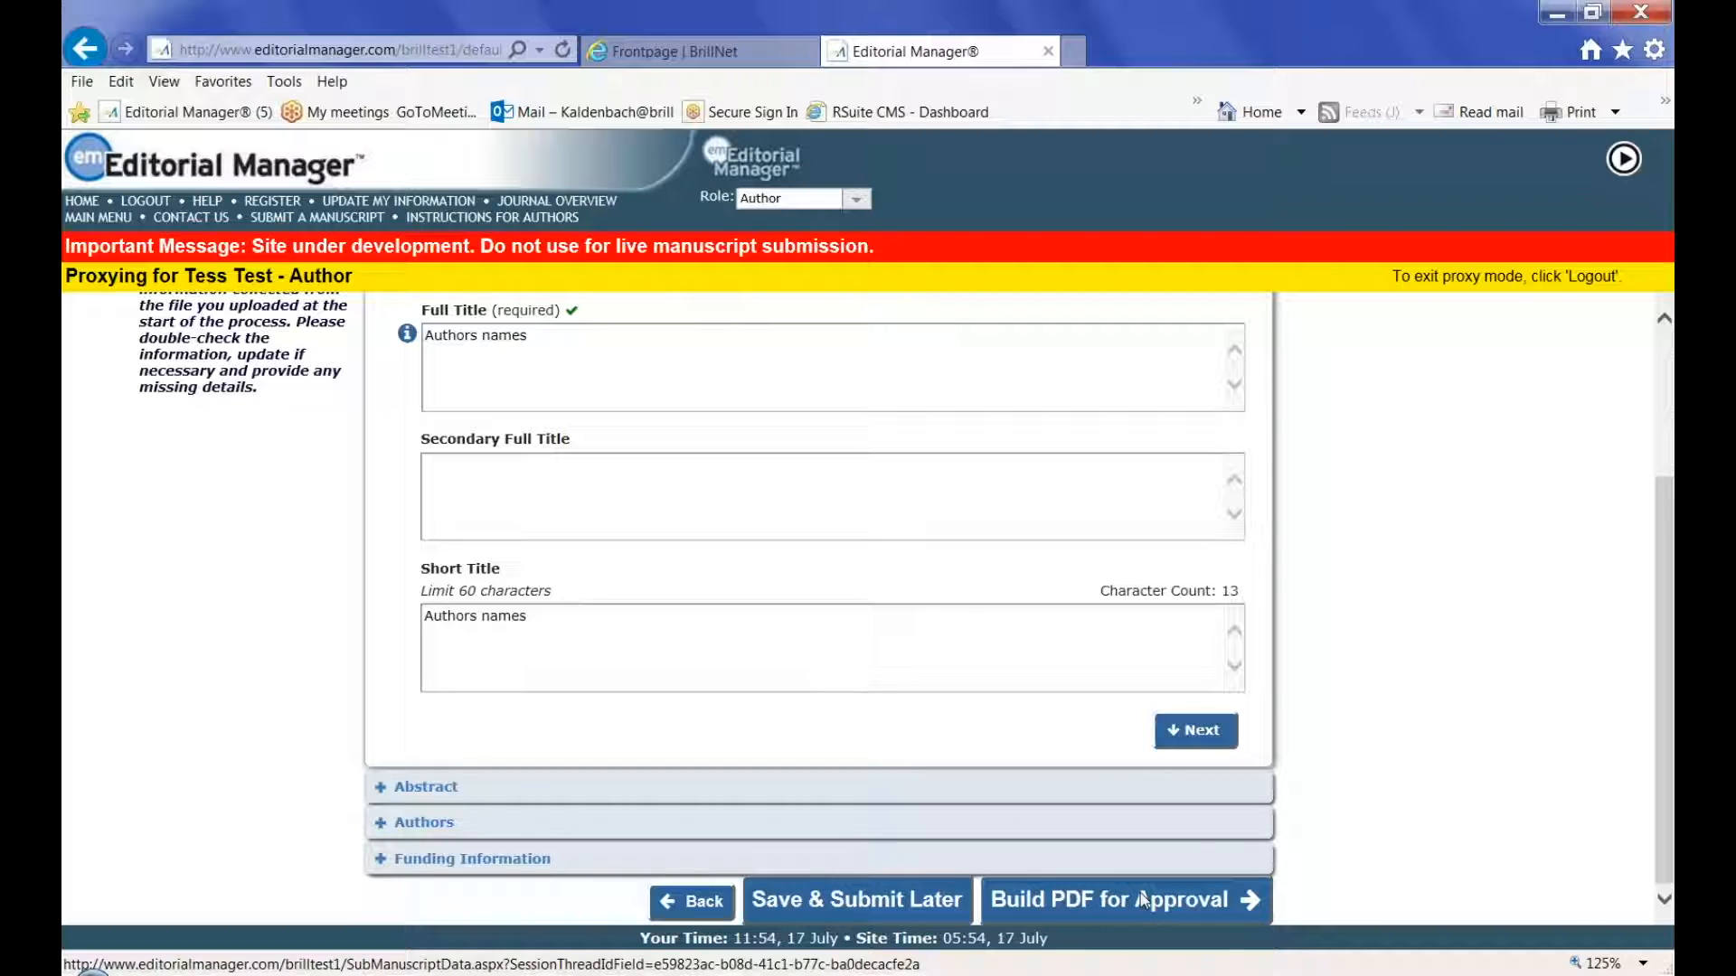
{"action": "left_click", "coordinate": [1257, 907]}
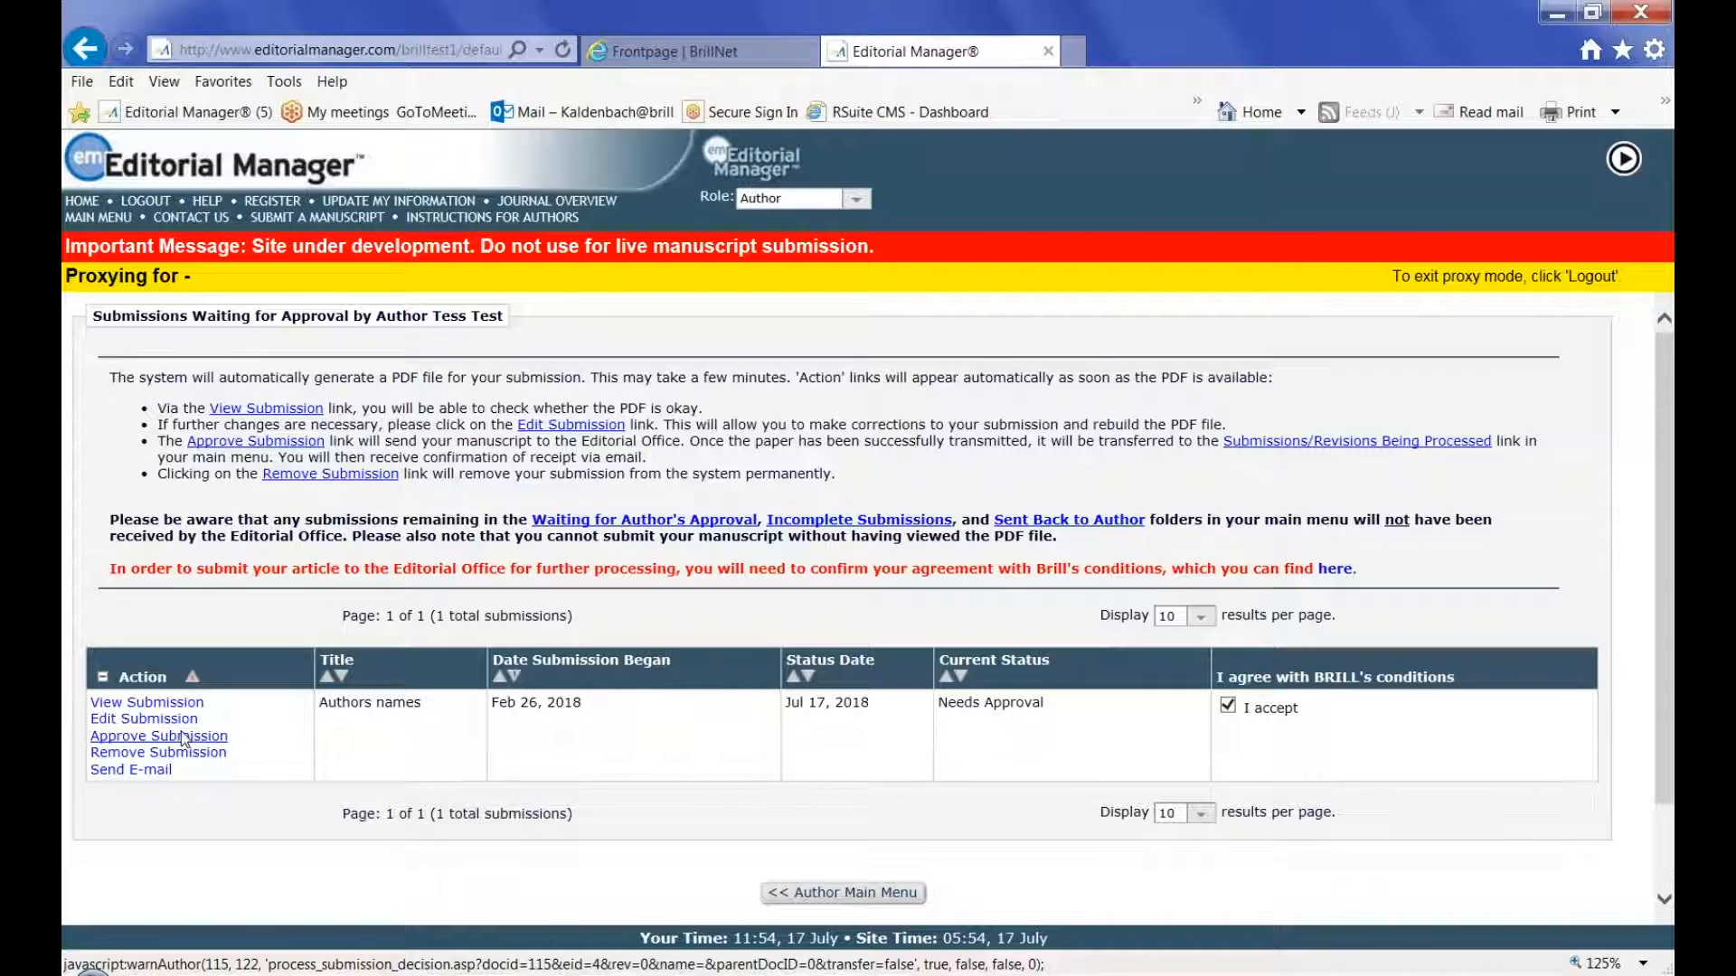
Request the rebuilt submission PDF, dismiss its download without opening or saving it, and approve the submission.
{"action": "left_click", "coordinate": [147, 703]}
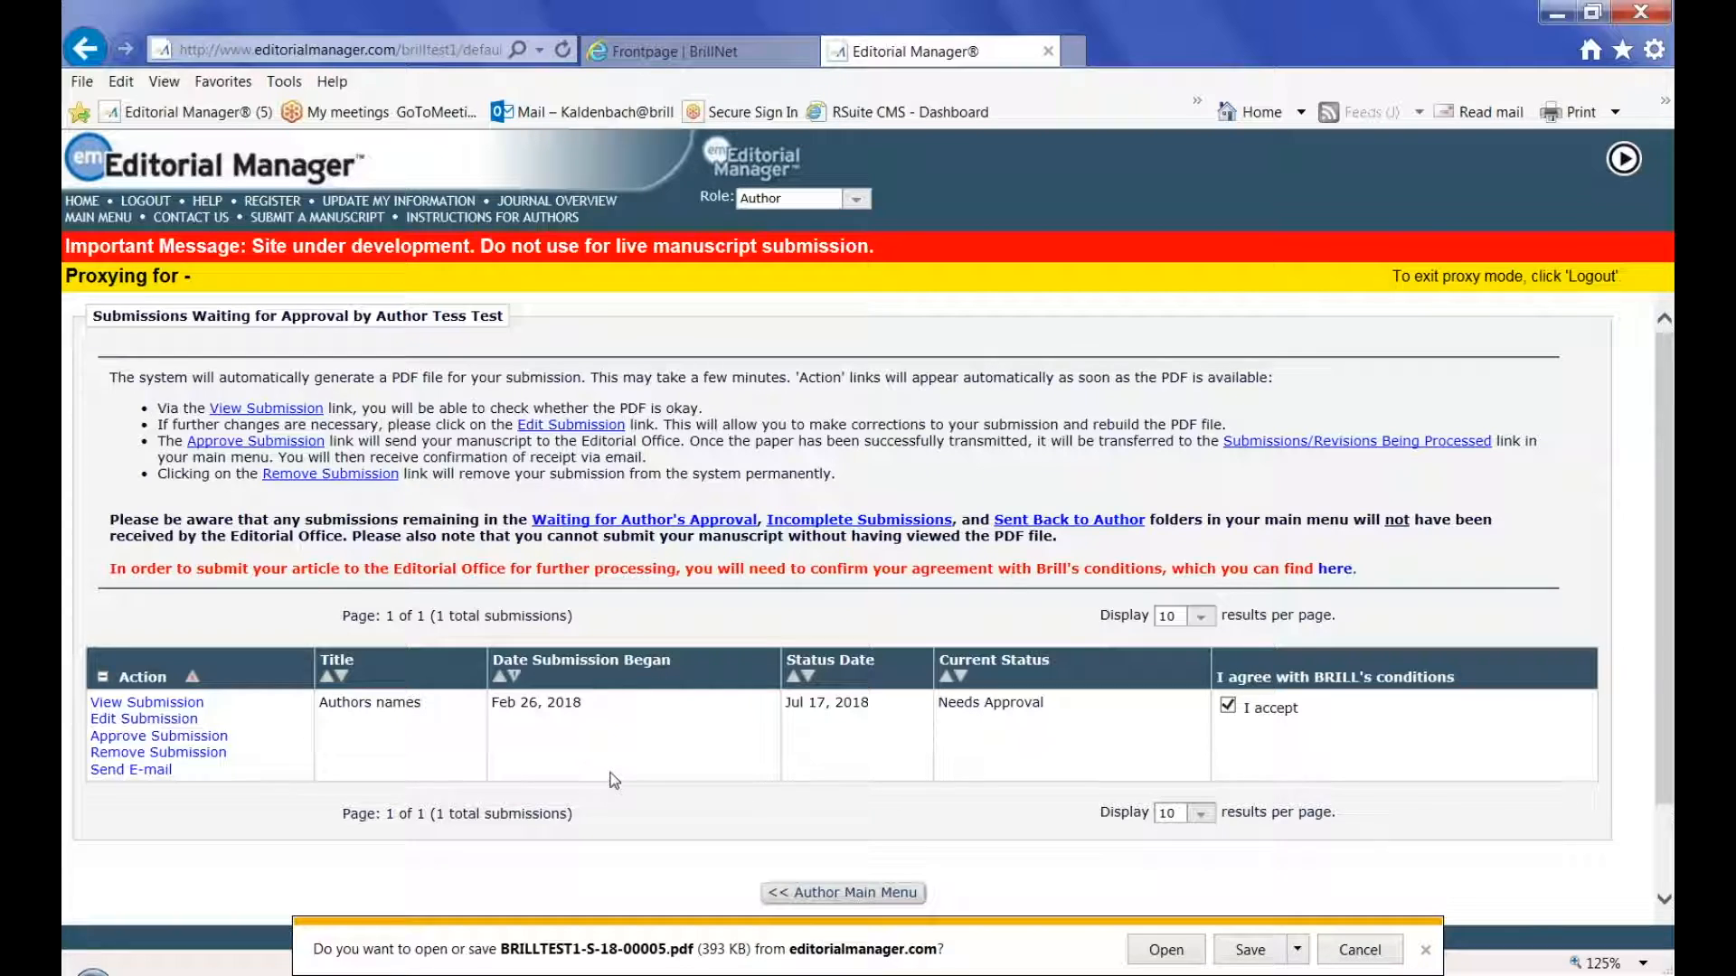
{"action": "left_click", "coordinate": [1425, 950]}
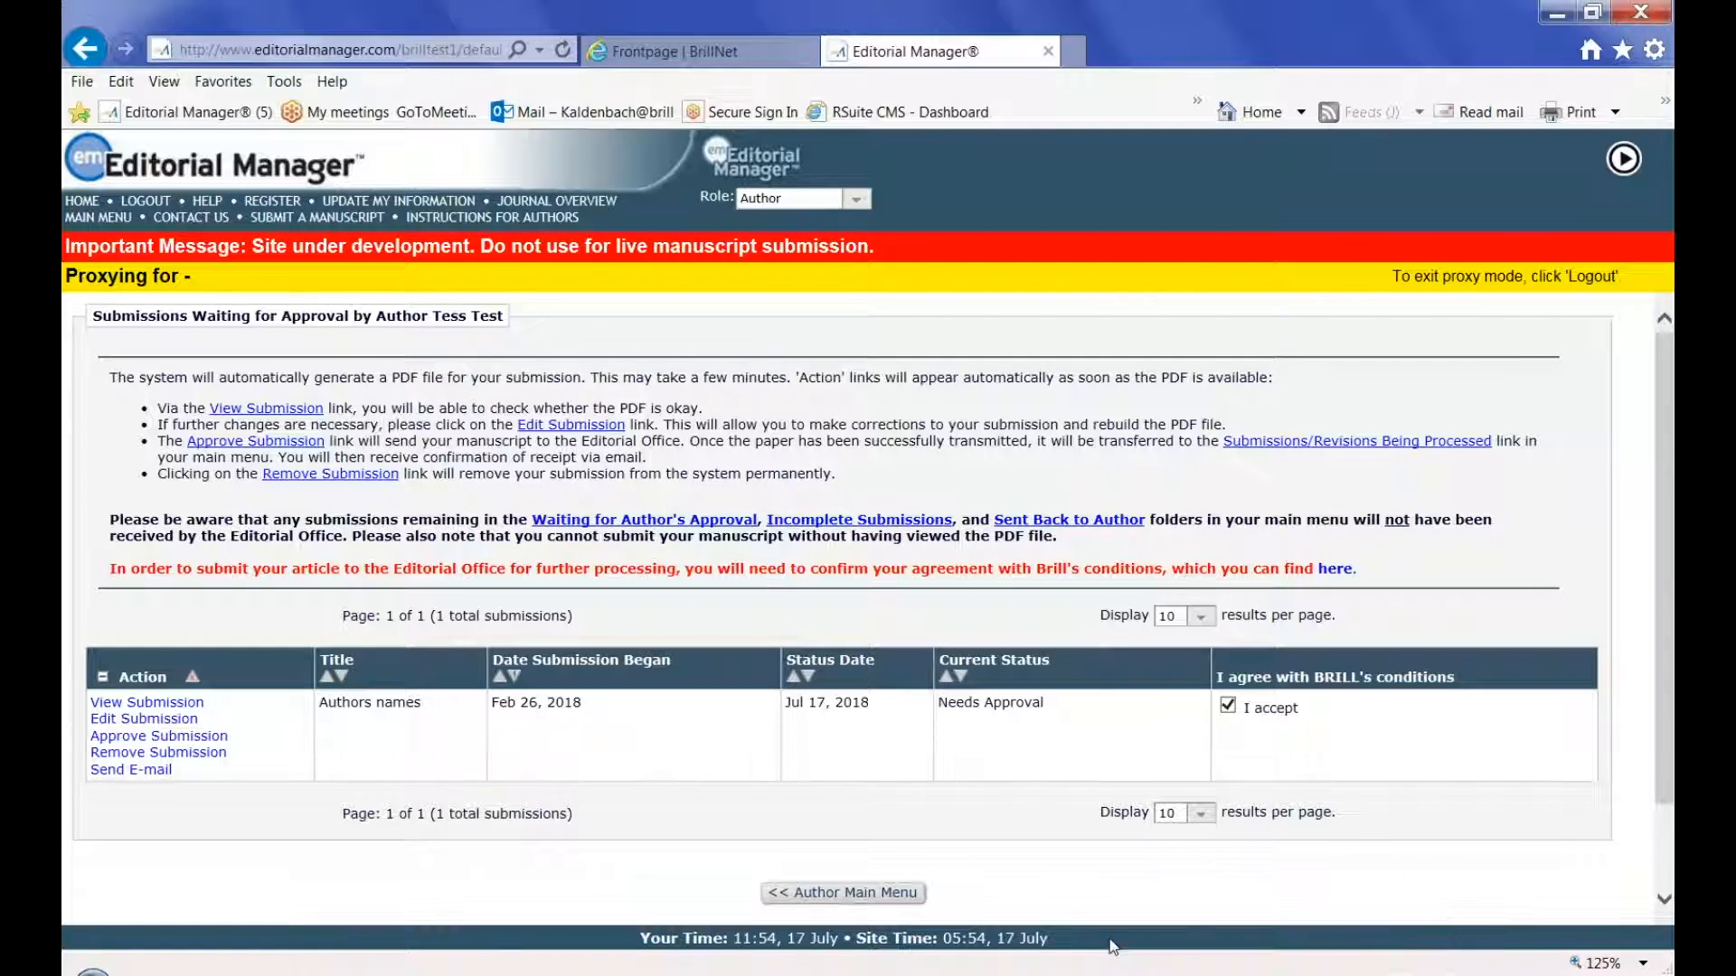
{"action": "left_click", "coordinate": [186, 737]}
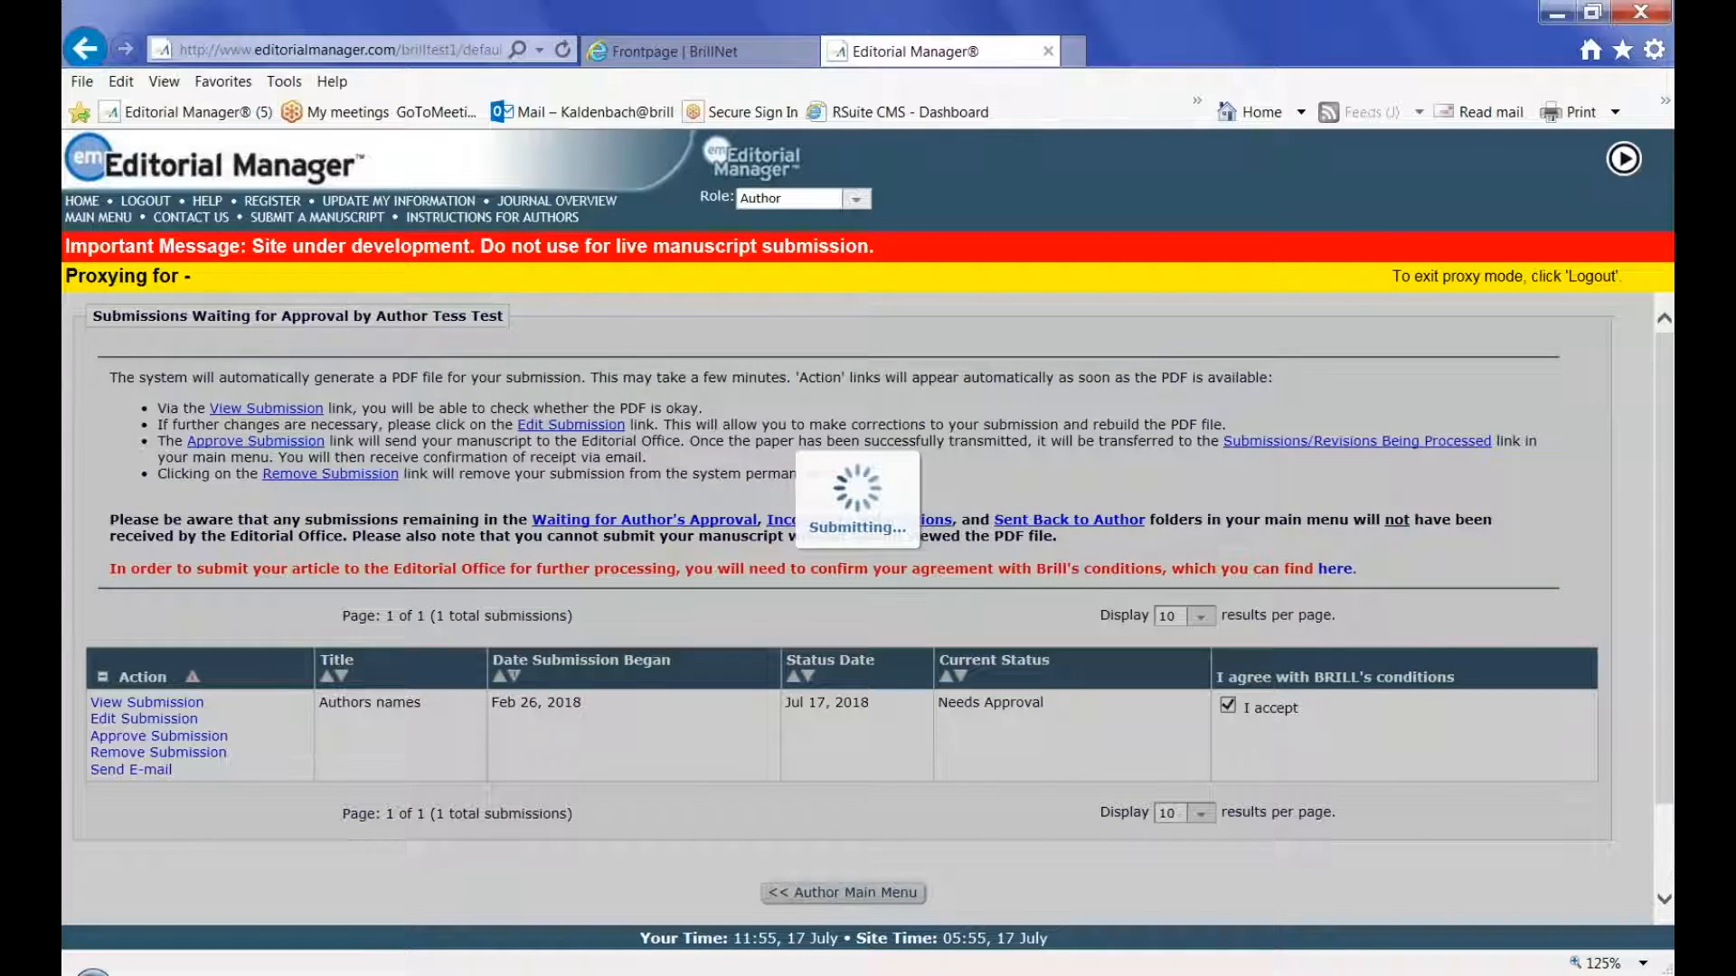